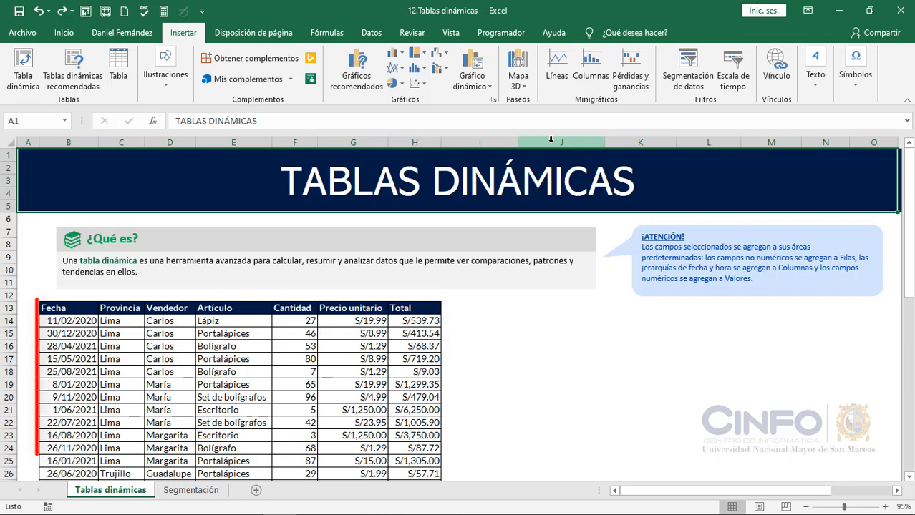
- Create a pivot table from the sales data range B13:H56, placed on the existing Tablas dinámicas sheet at cell J14
click(234, 365)
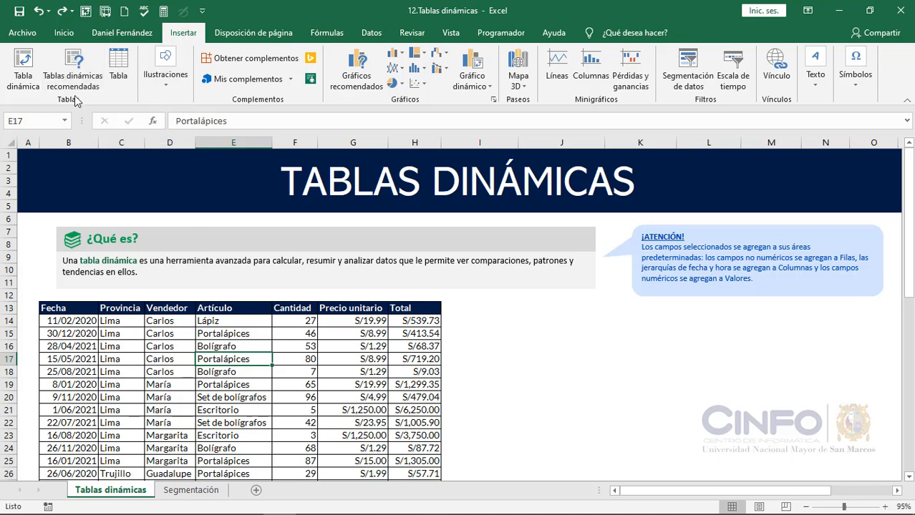
click(23, 71)
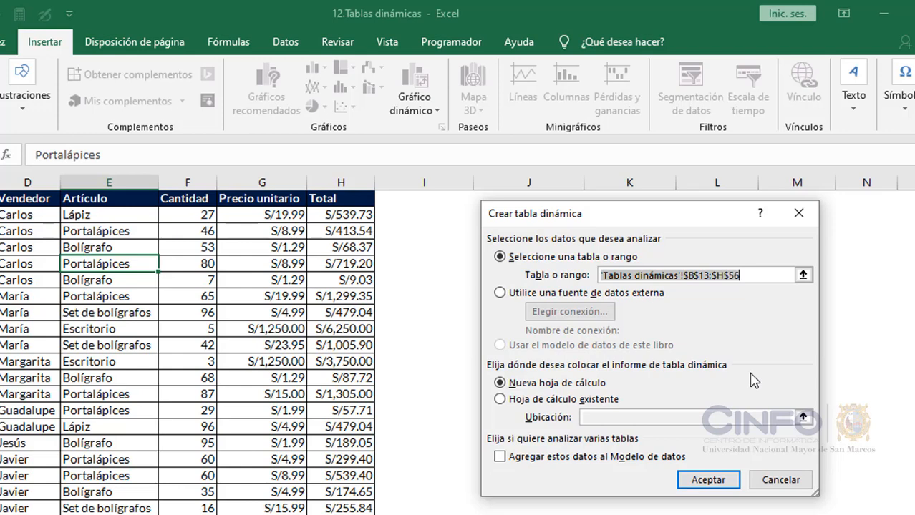
click(526, 403)
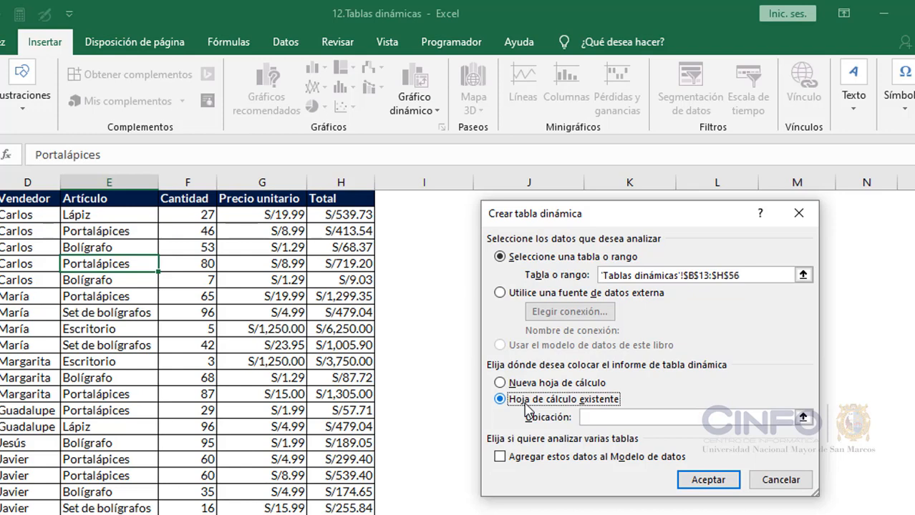
click(598, 419)
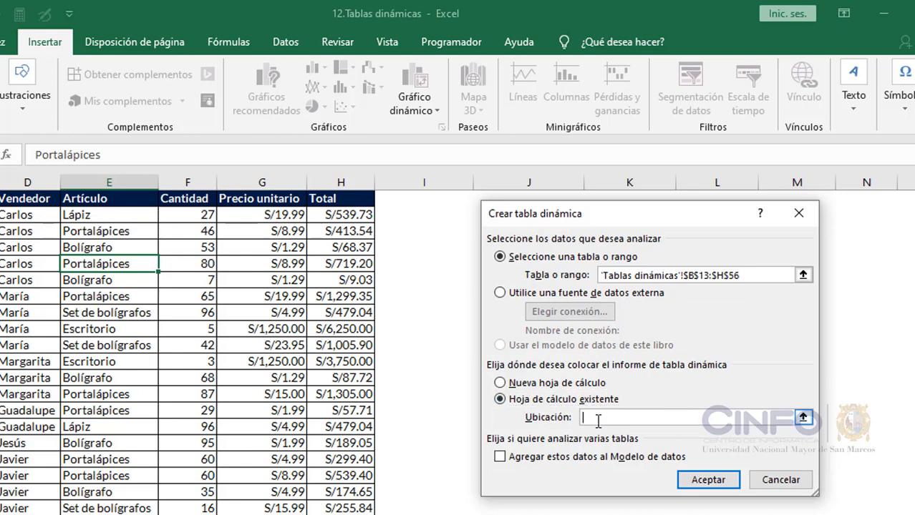
click(803, 418)
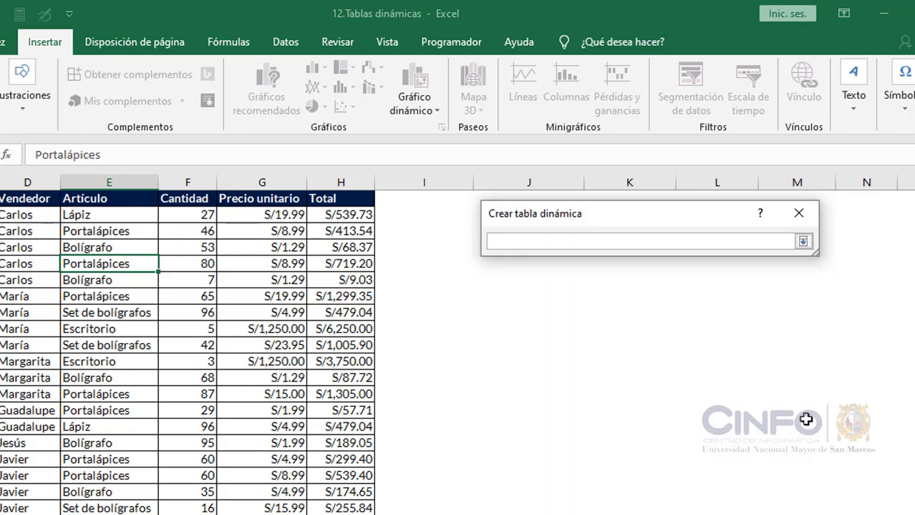
click(493, 311)
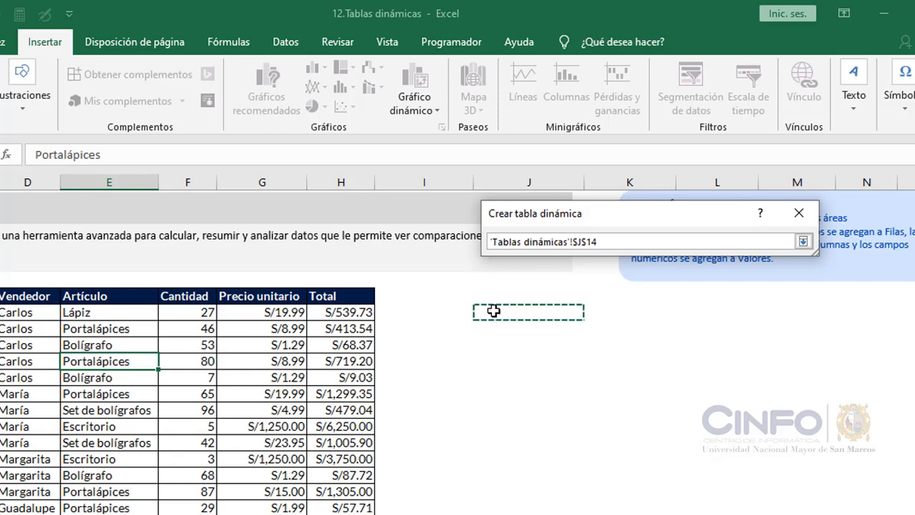
click(803, 242)
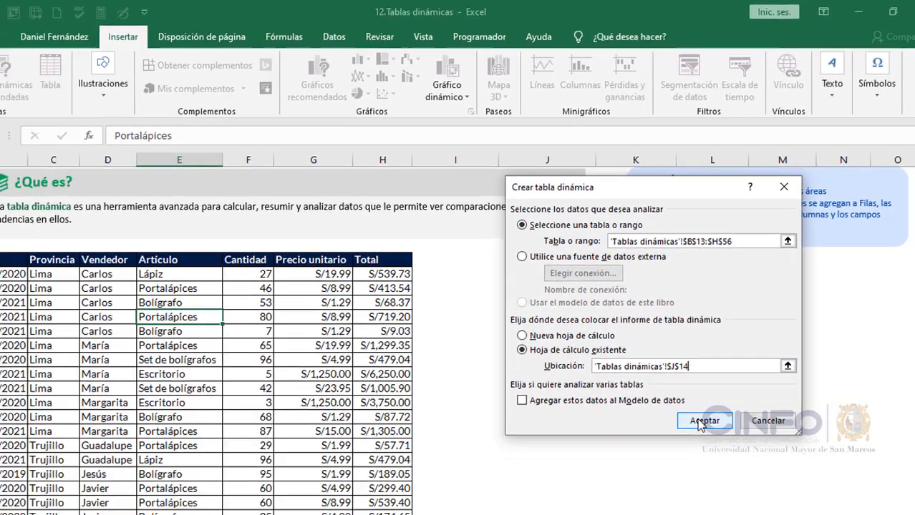
click(708, 480)
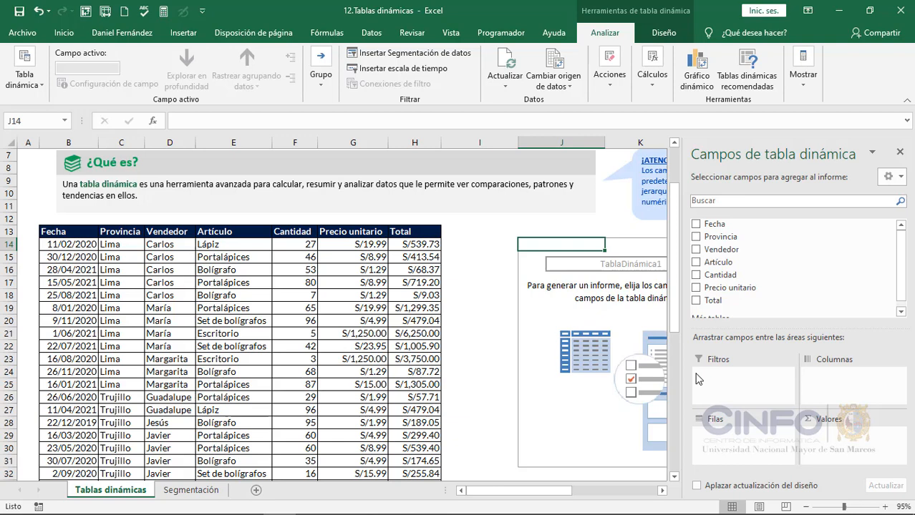
- Rename the new pivot table as TD_1
click(663, 491)
click(663, 491)
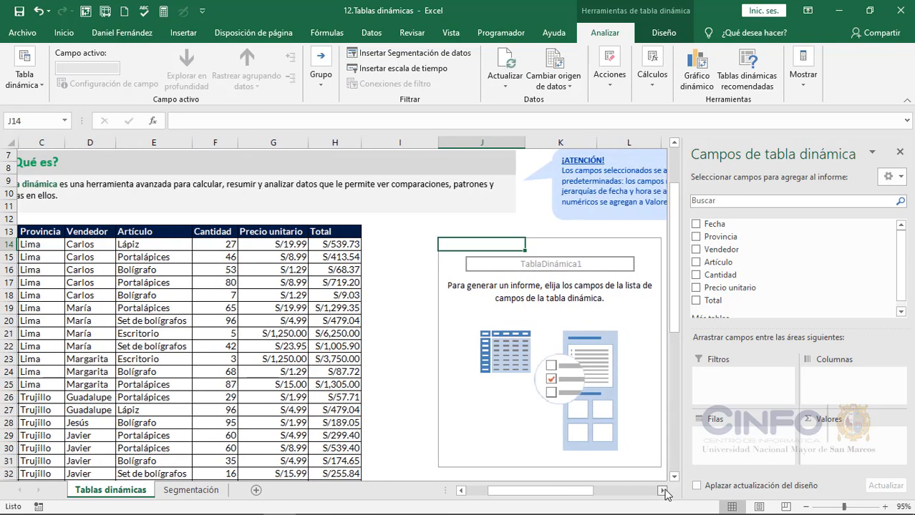
click(662, 491)
click(662, 491)
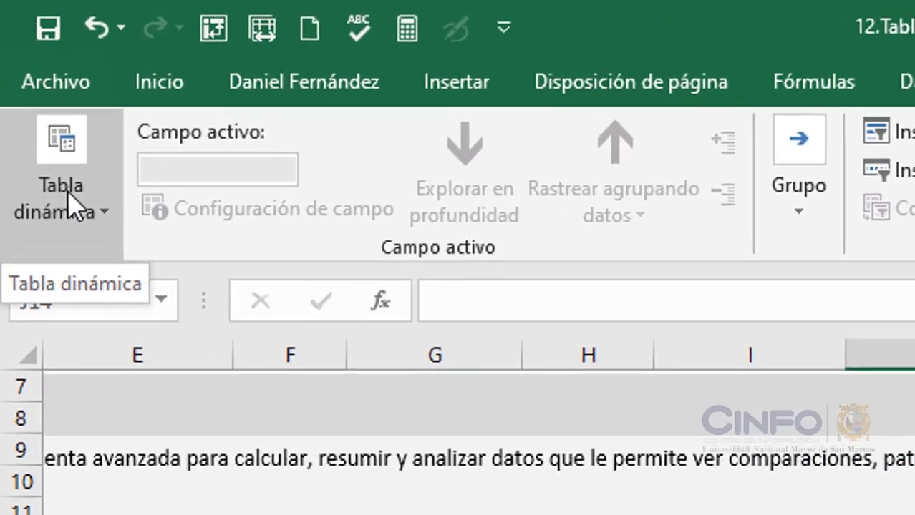
click(72, 204)
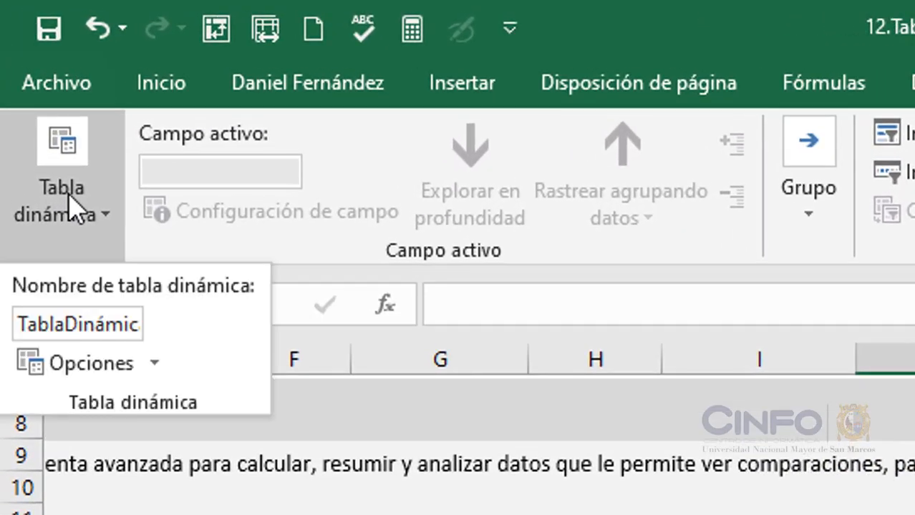
click(62, 322)
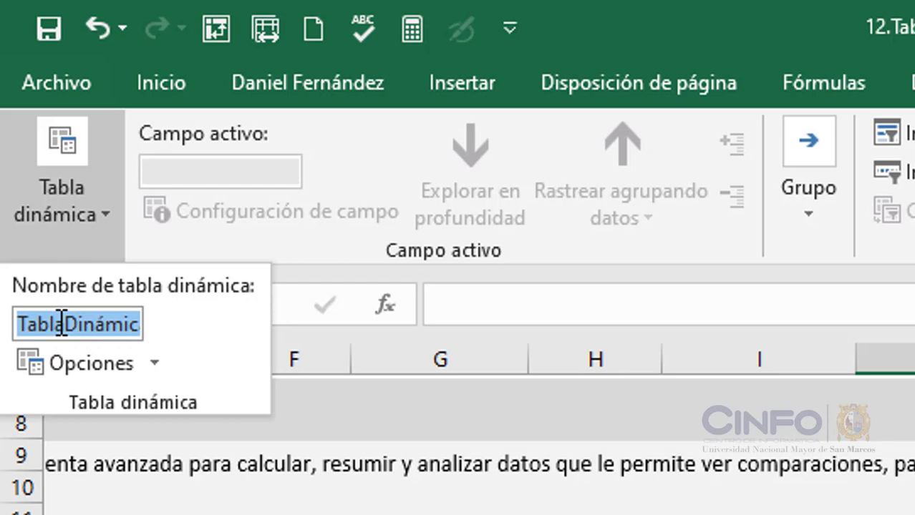
text(TD_)
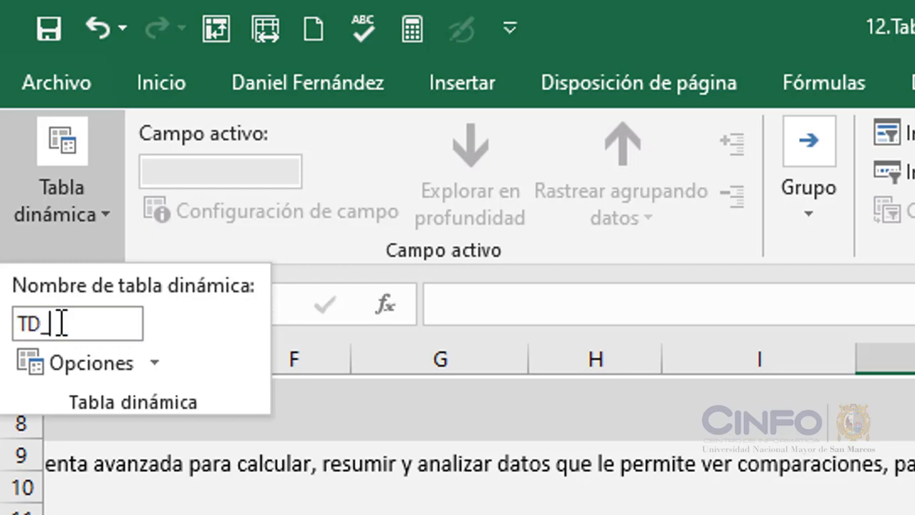
text(1)
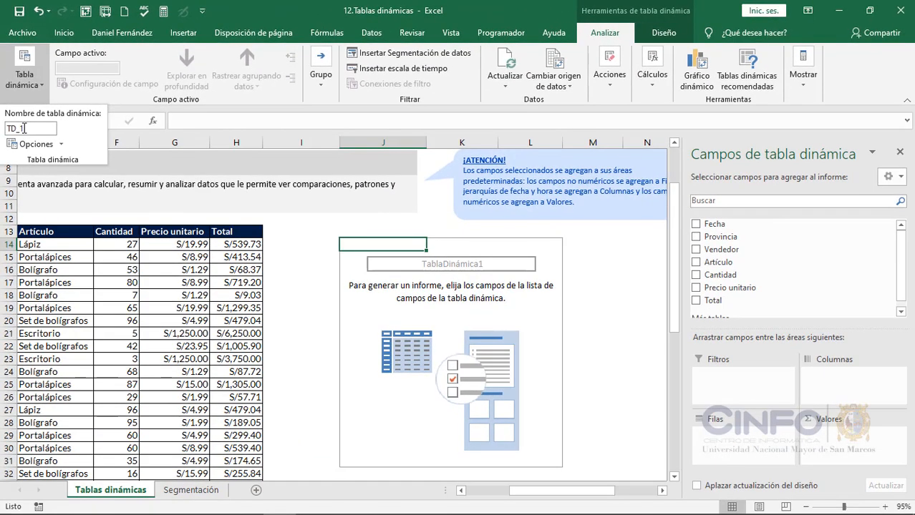
key(Return)
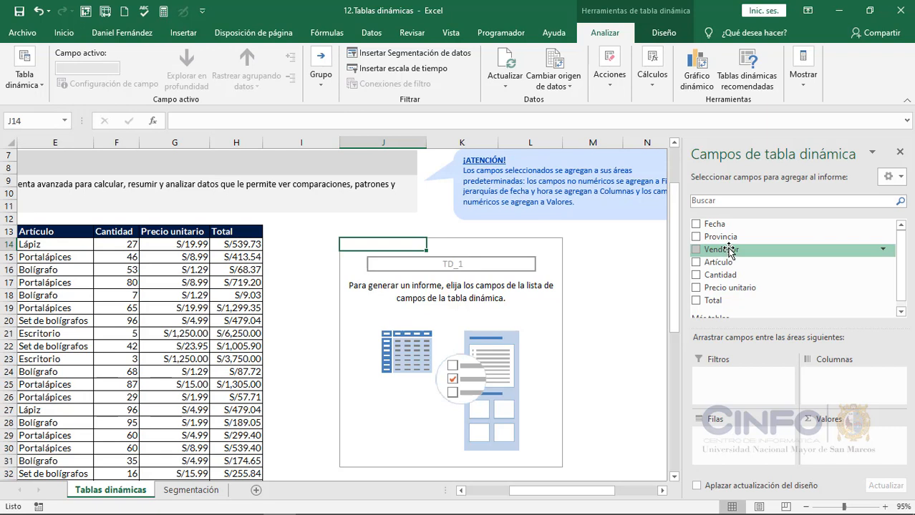
- Lay out the pivot table with Vendedor as report filter, Provincia as row labels and the sum of Cantidad as values
drag(729, 251, 723, 391)
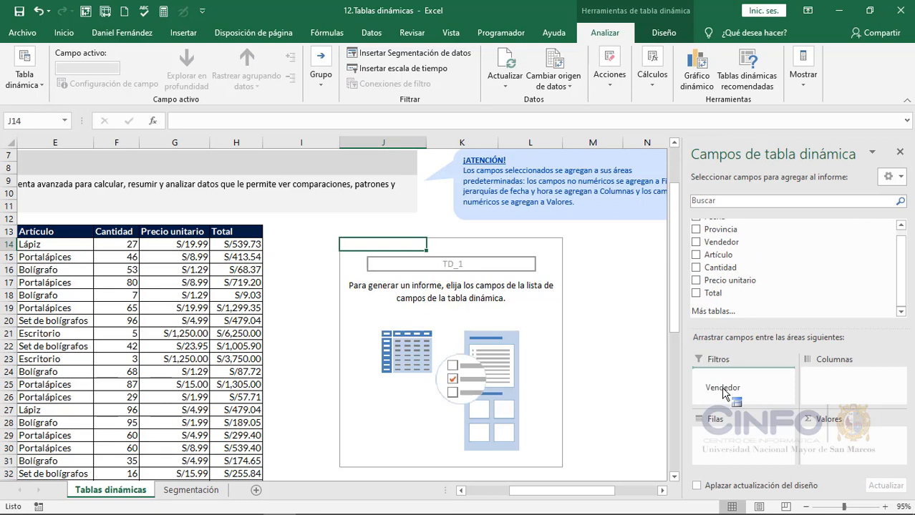
drag(723, 391, 723, 390)
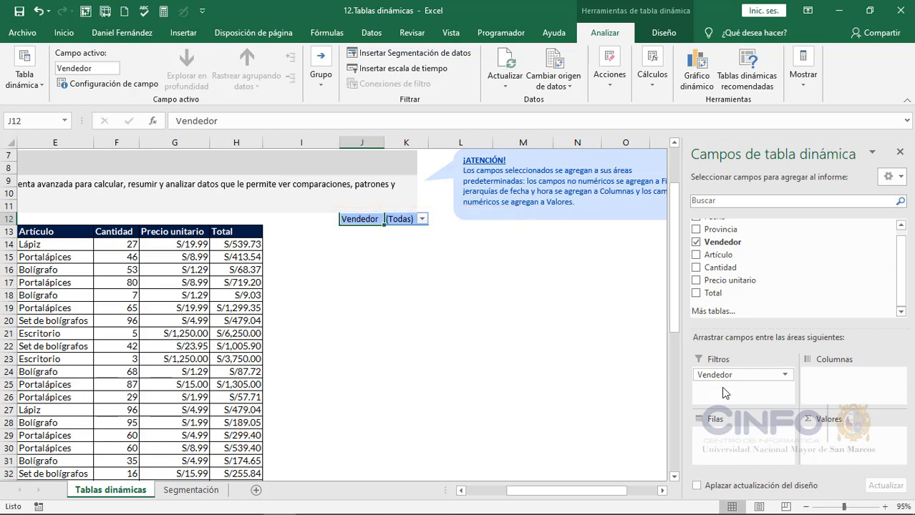
right_click(747, 232)
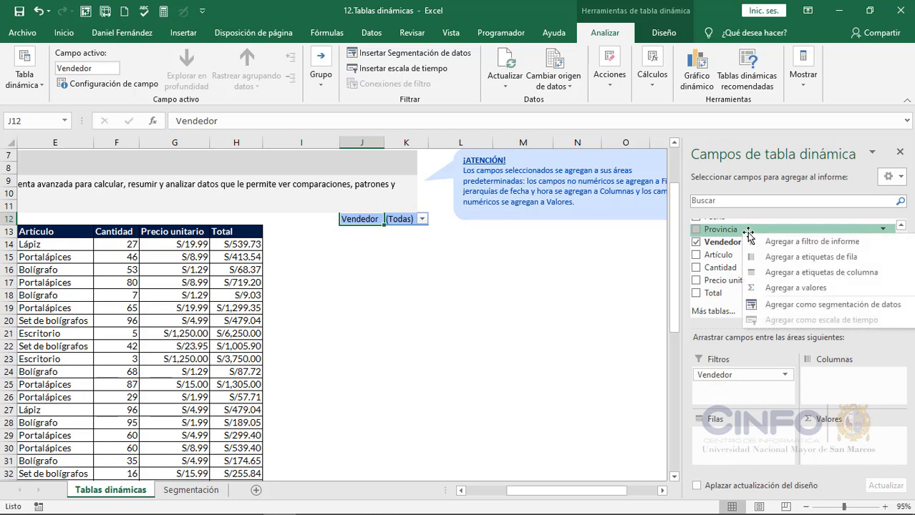
click(811, 258)
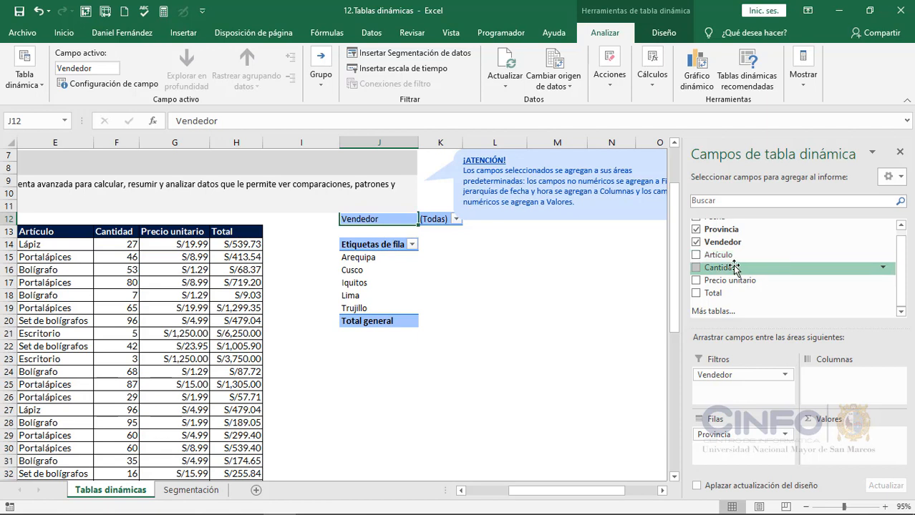
drag(734, 267, 832, 437)
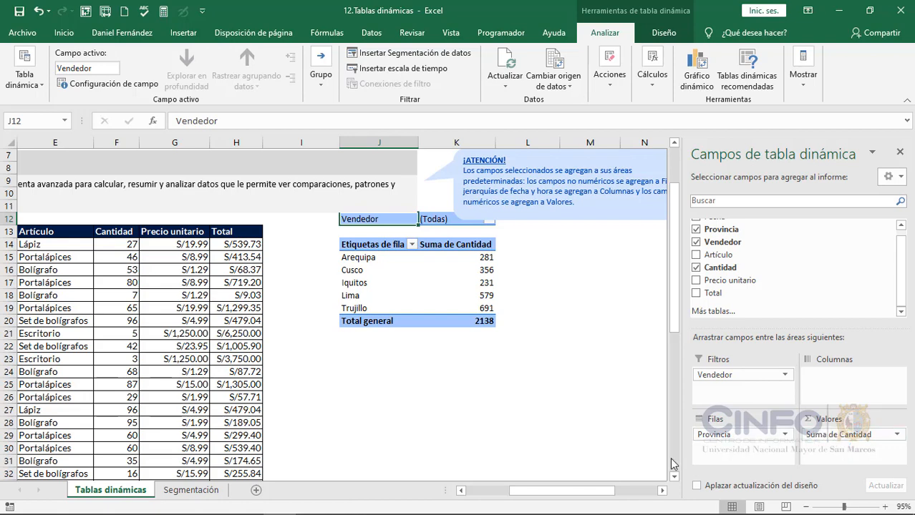
- Set the Cantidad of the first source record, in cell F14, to 28
drag(605, 491, 563, 491)
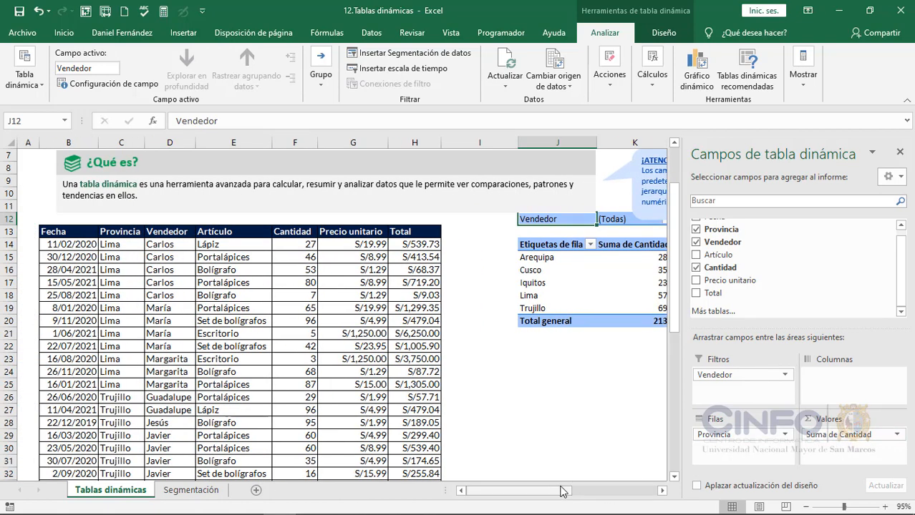
click(662, 491)
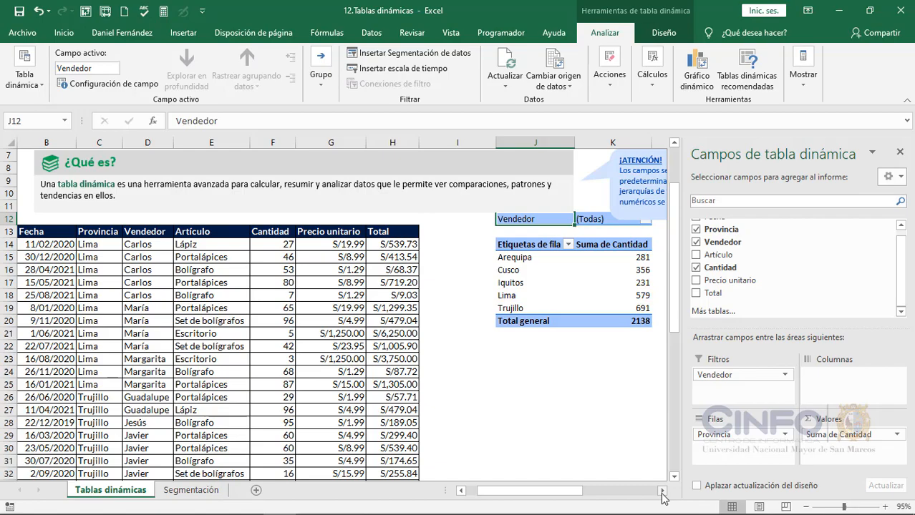
click(284, 246)
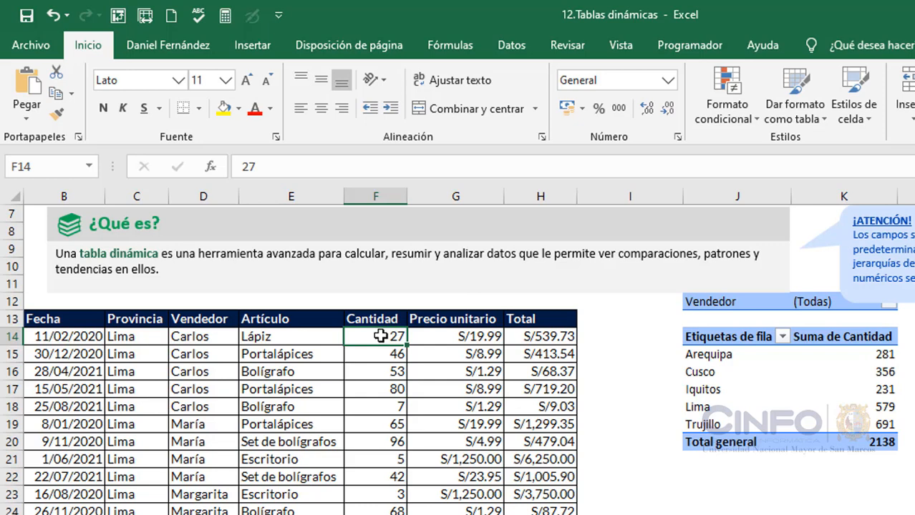
scroll(380, 336, up, 1)
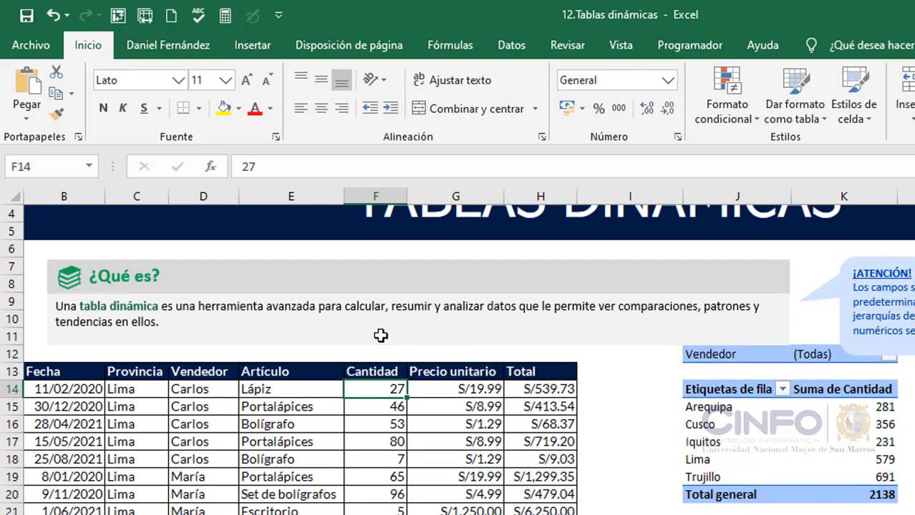
scroll(383, 336, down, 1)
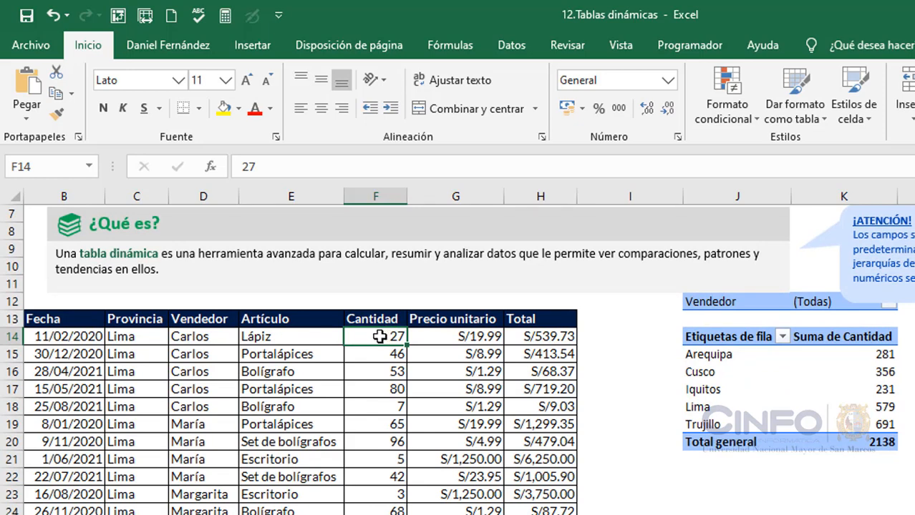
text(28)
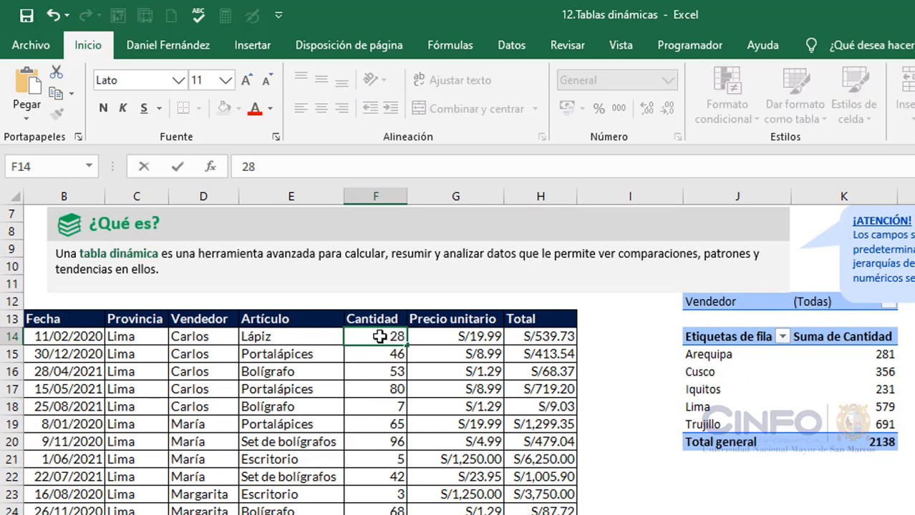
key(Return)
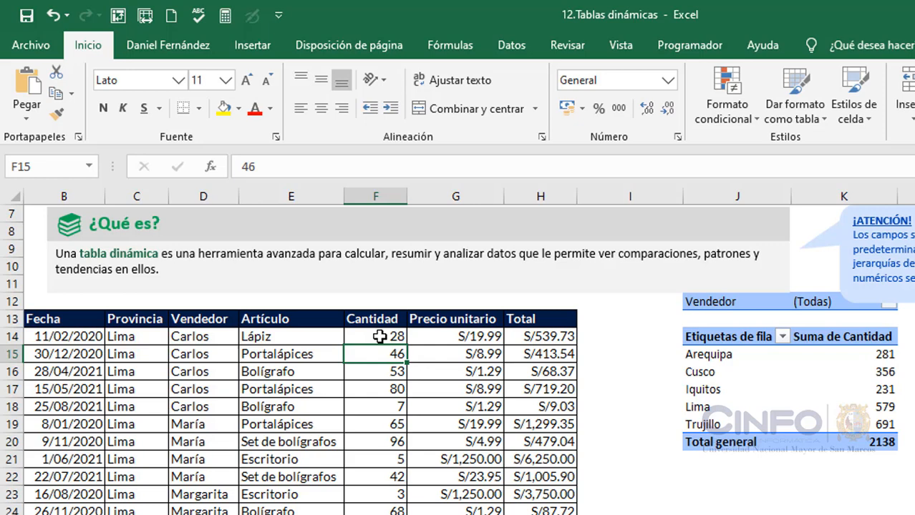
- Refresh the pivot table so it picks up the edited source data
click(716, 378)
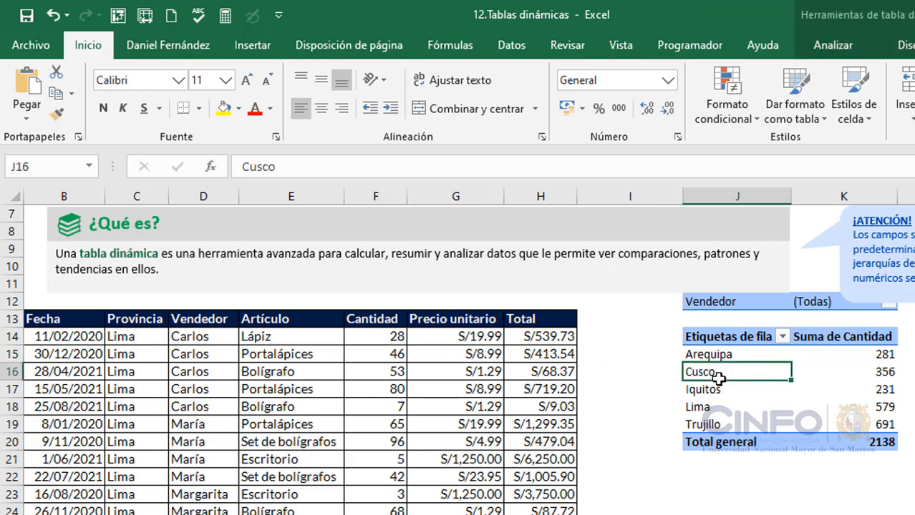
click(859, 49)
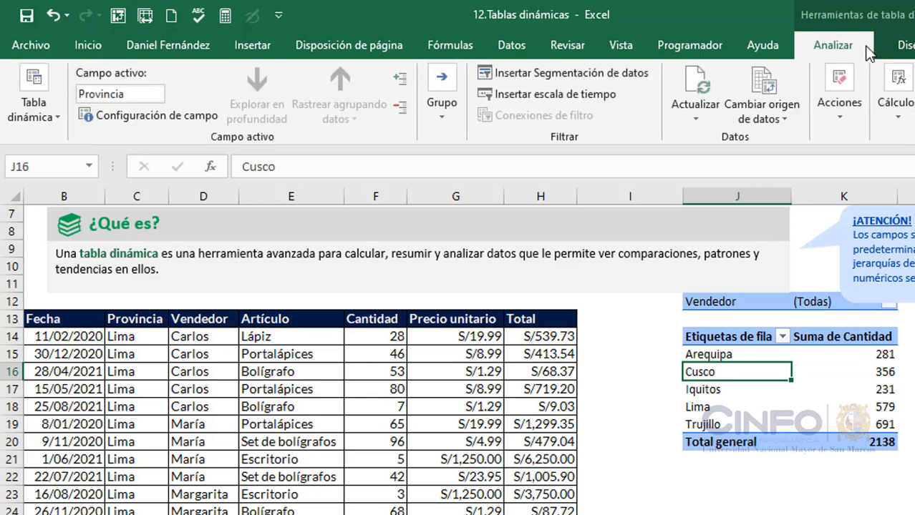
click(676, 85)
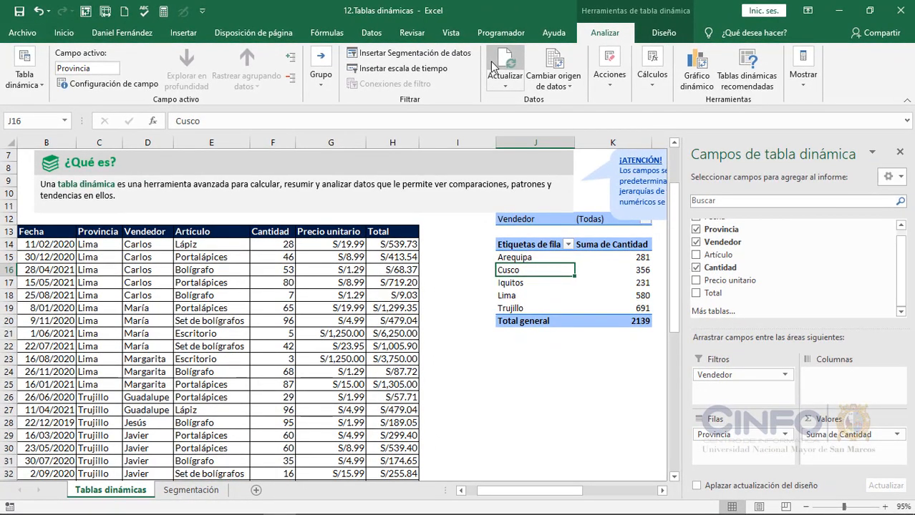
- Hide the pivot table field list and move the ¡ATENCIÓN! callout up, clear of the Vendedor filter cell
click(900, 152)
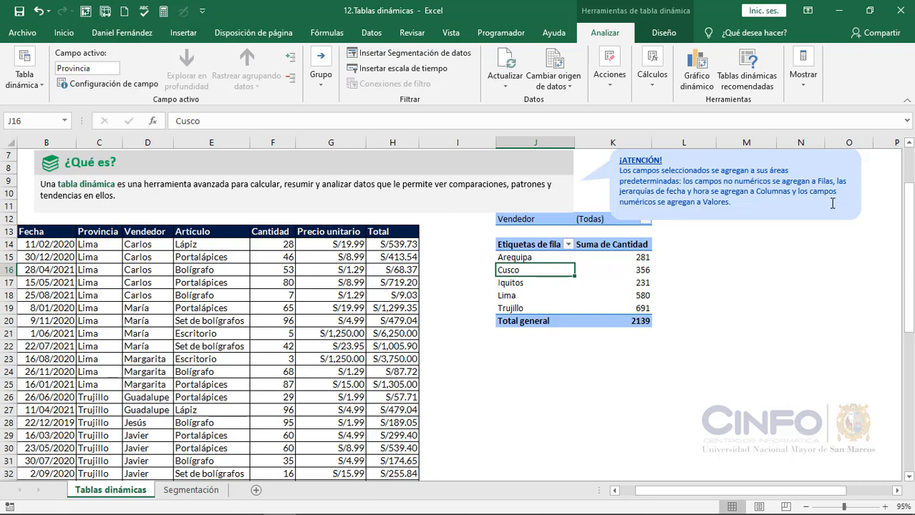
scroll(817, 214, up, 1)
click(805, 189)
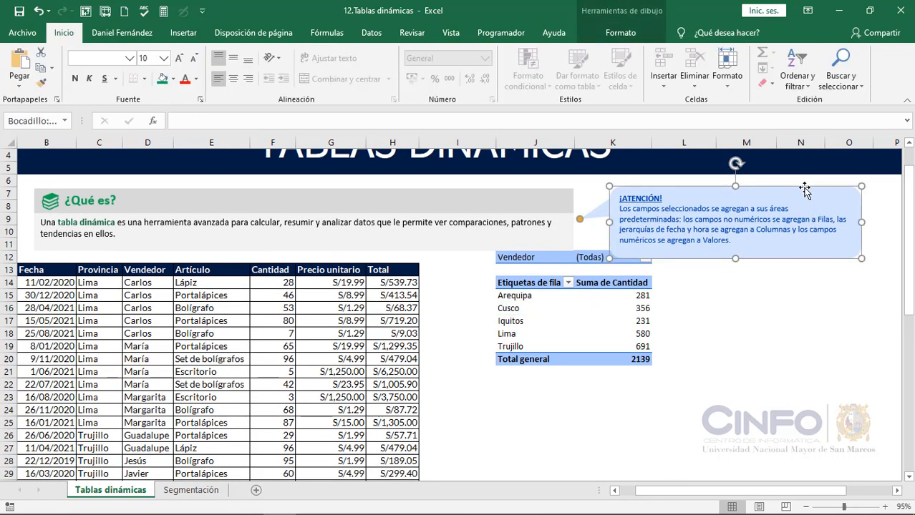
drag(805, 190, 808, 177)
click(707, 320)
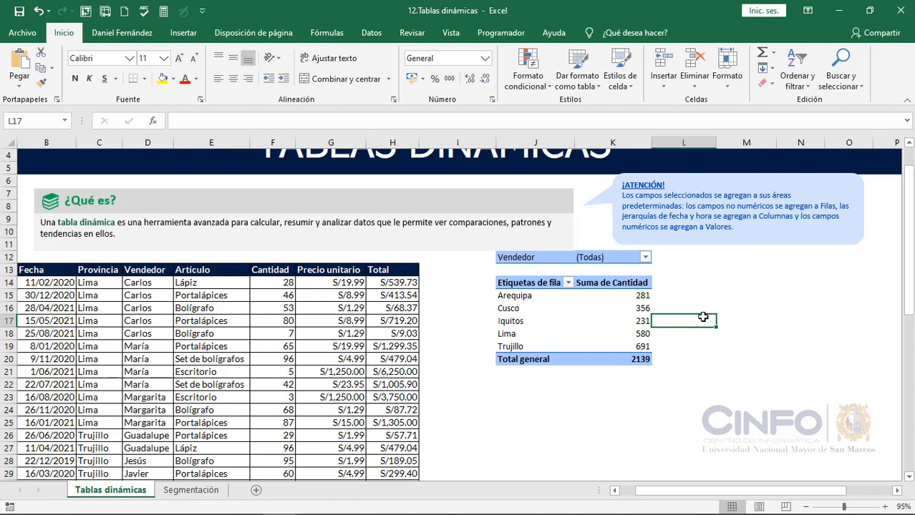
- Filter the pivot table by Vendedor to show only the seller of the first source record
click(645, 257)
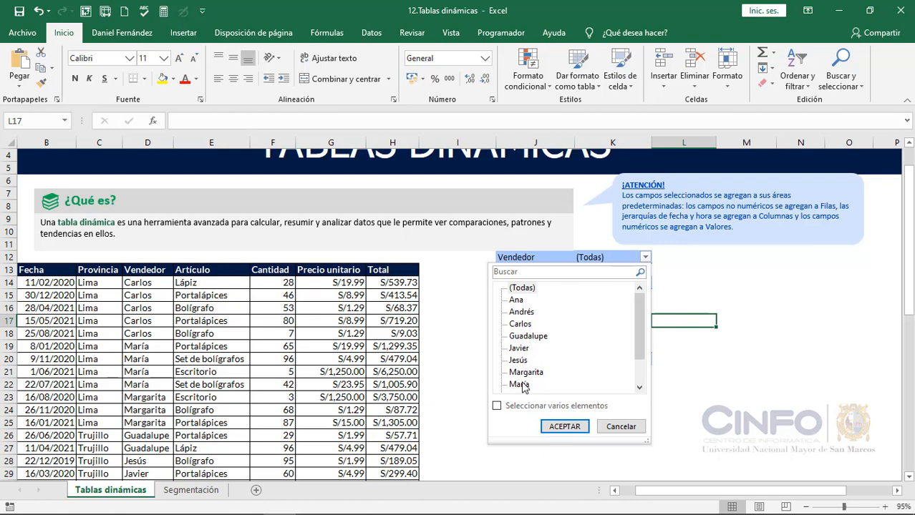
click(521, 325)
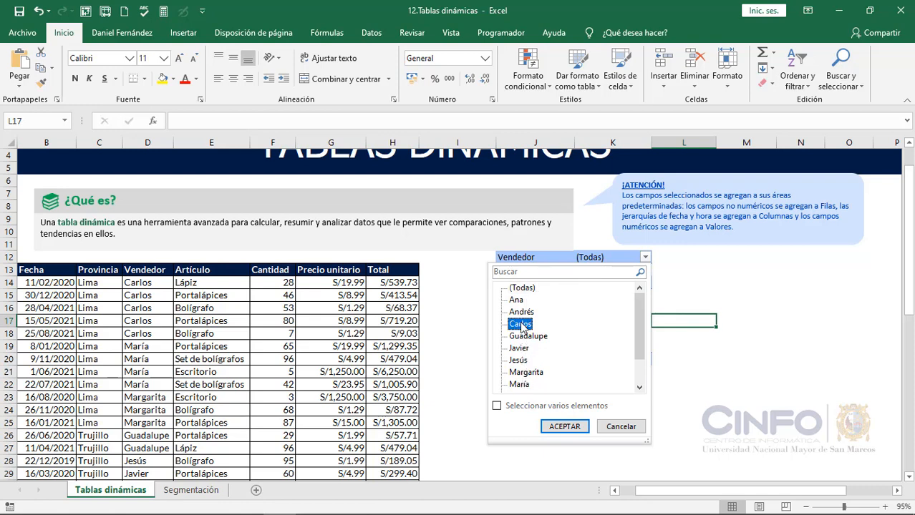
click(571, 429)
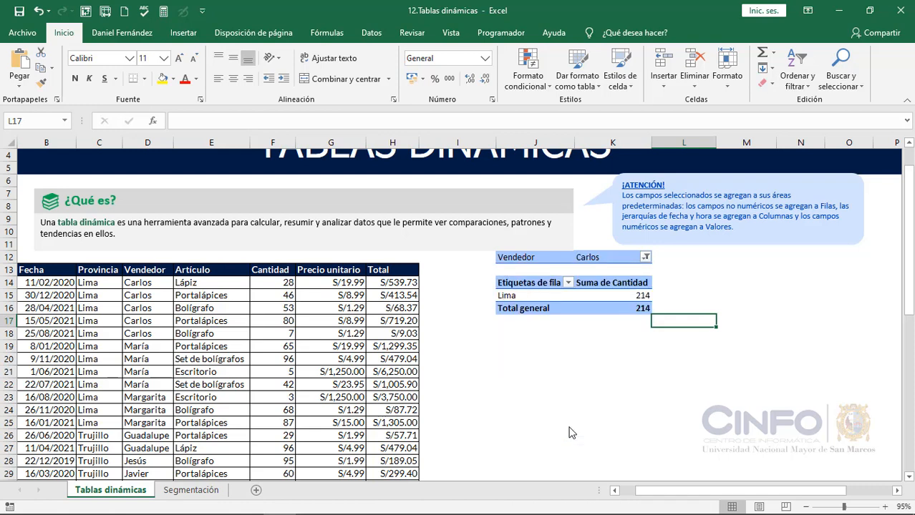
mouse_move(610, 302)
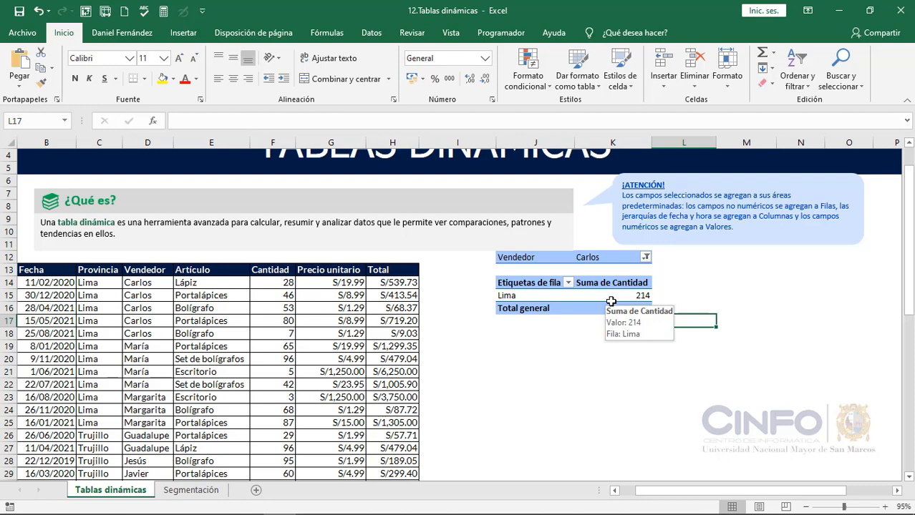
- Allow multiple items in the Vendedor filter and add the fifth and seventh listed sellers to the selection
click(645, 257)
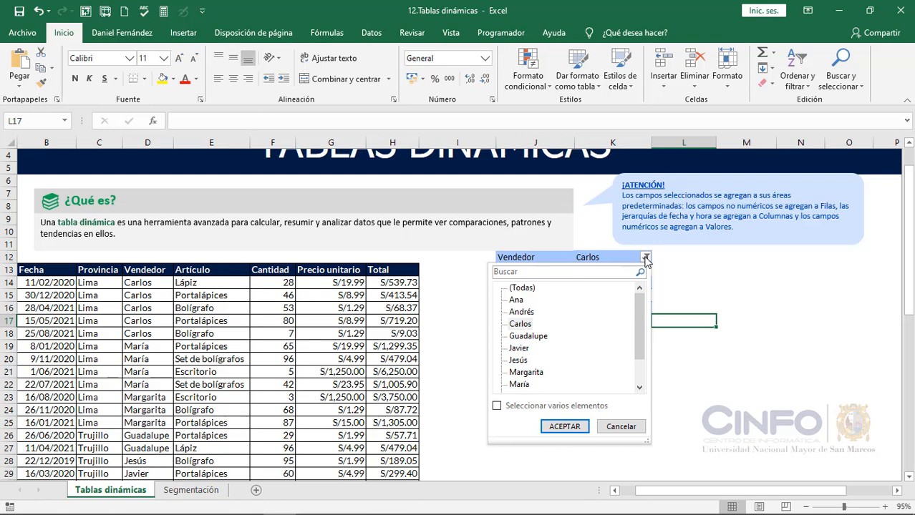
click(497, 407)
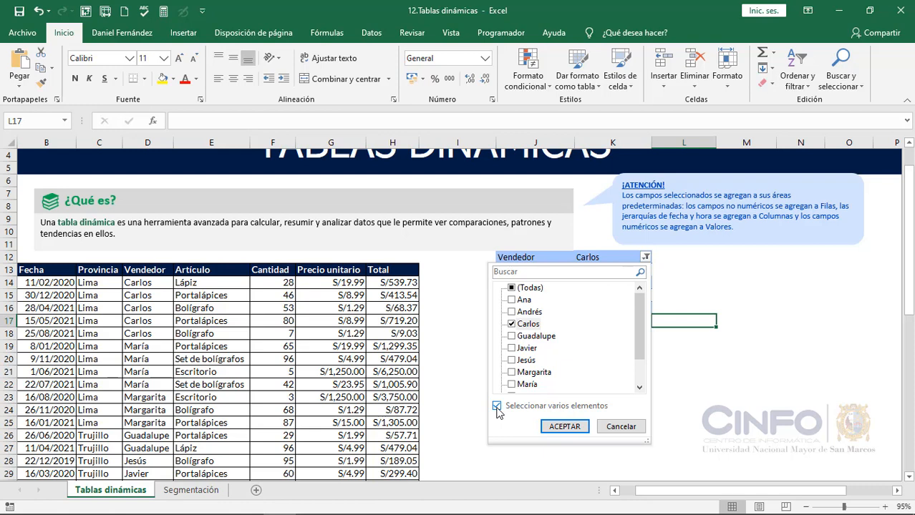
click(512, 375)
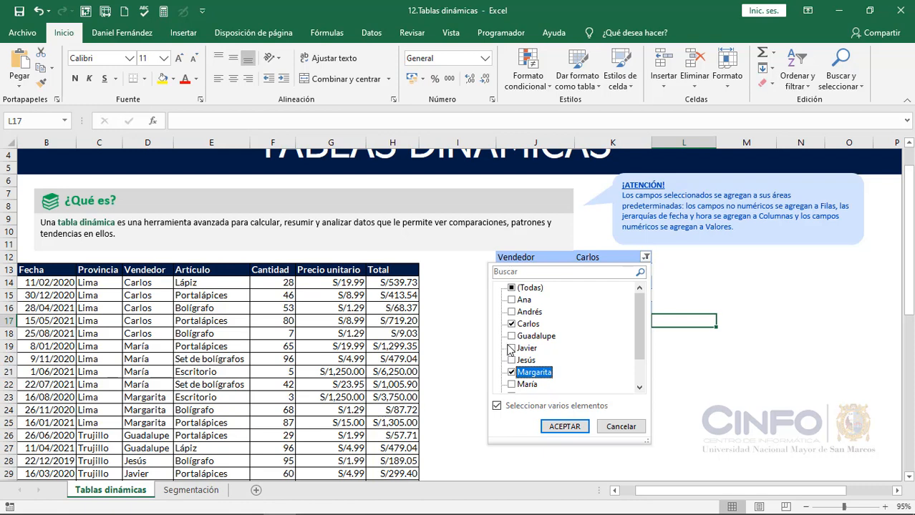
click(510, 349)
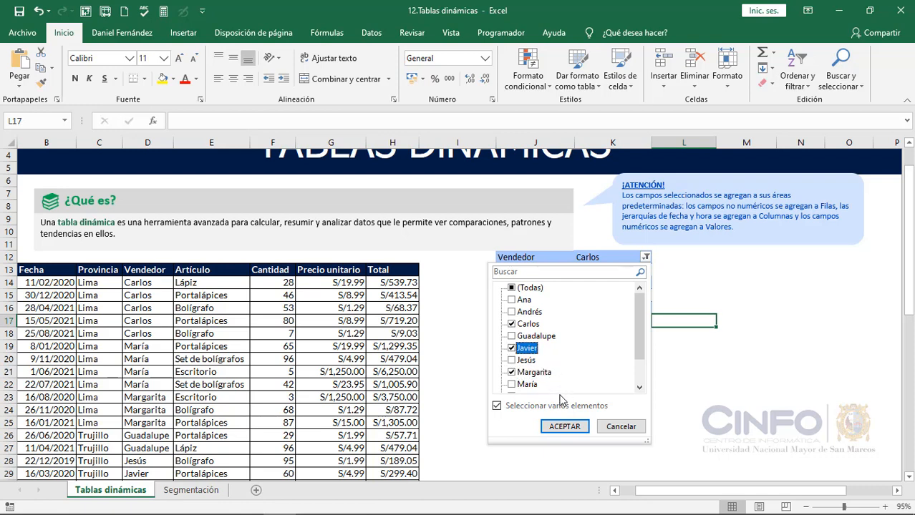
click(562, 426)
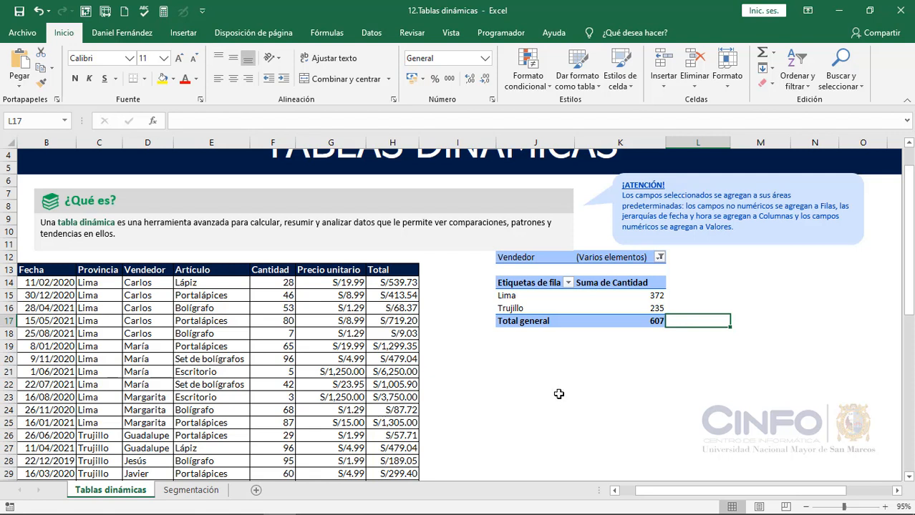
- Show the pivot table field list again and add Artículo below Provincia in the row labels
click(546, 299)
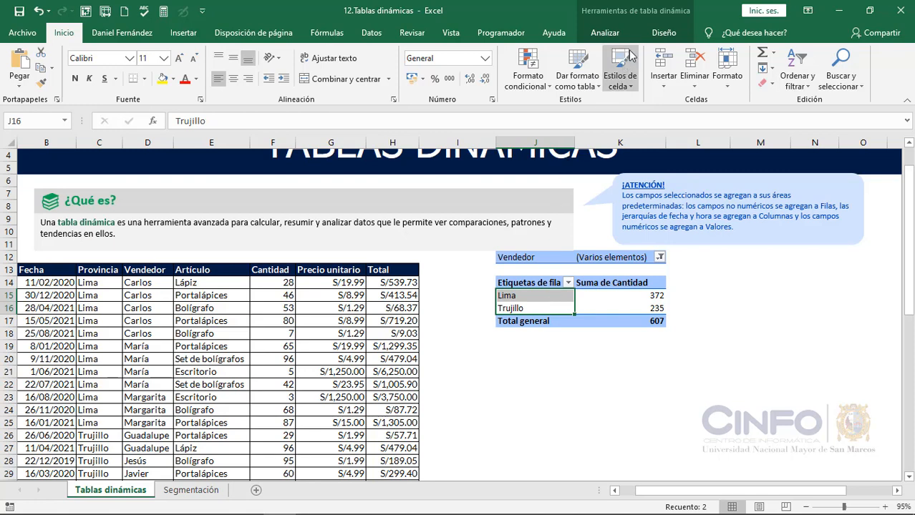
click(655, 33)
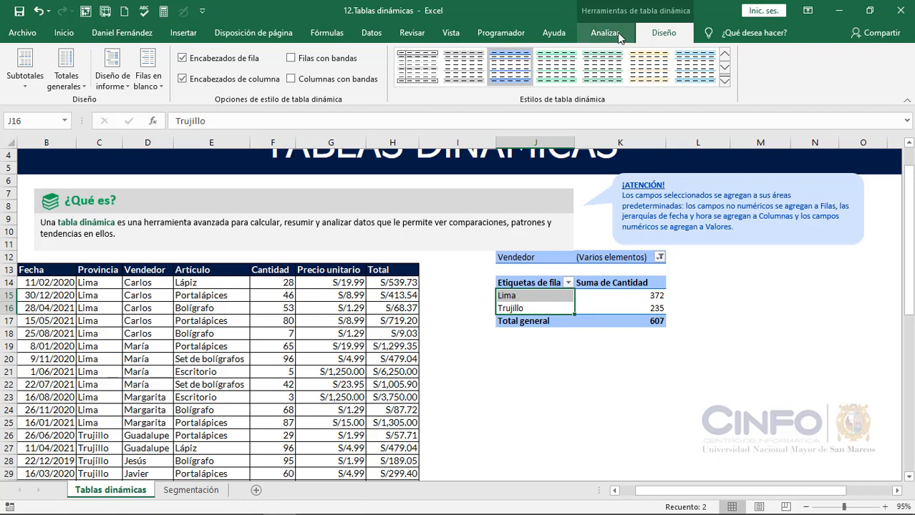
click(619, 33)
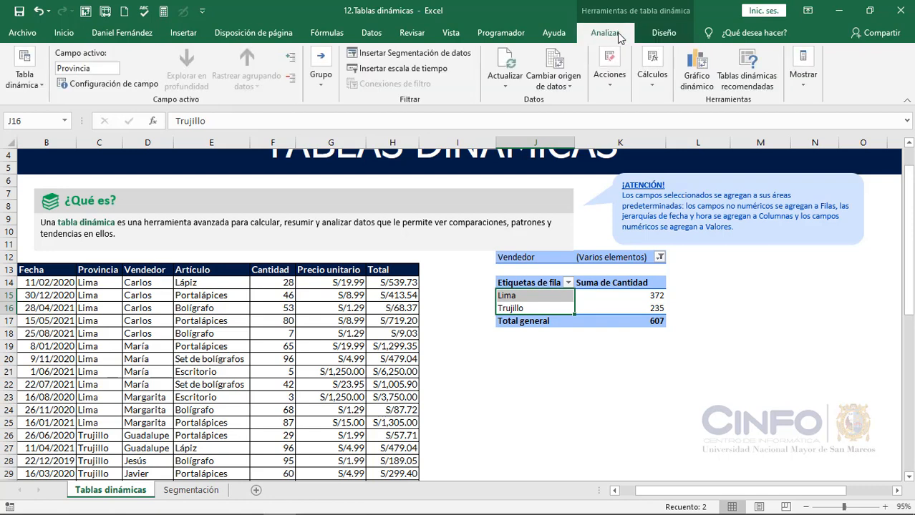
click(806, 89)
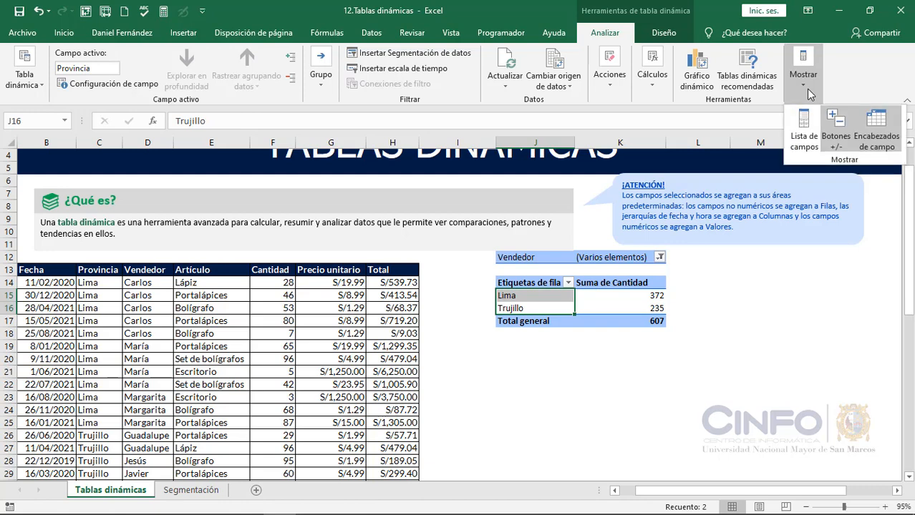
click(802, 133)
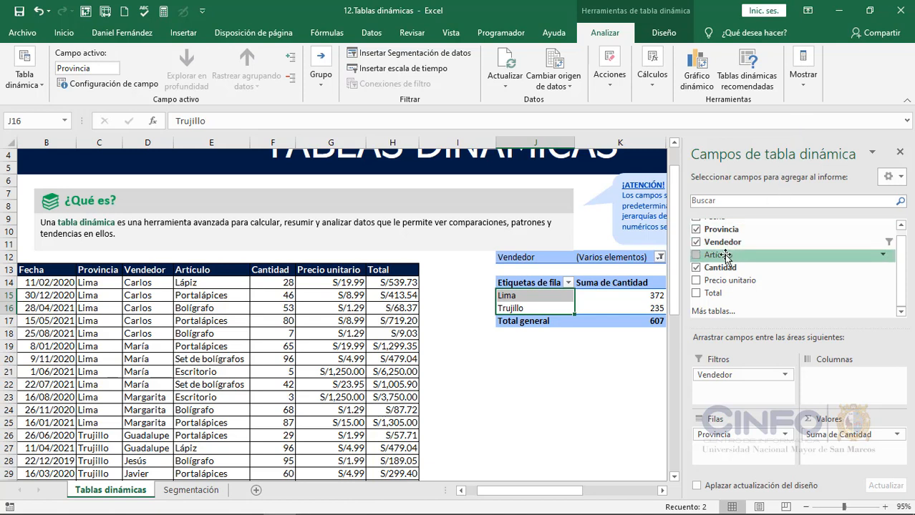
drag(725, 257, 731, 450)
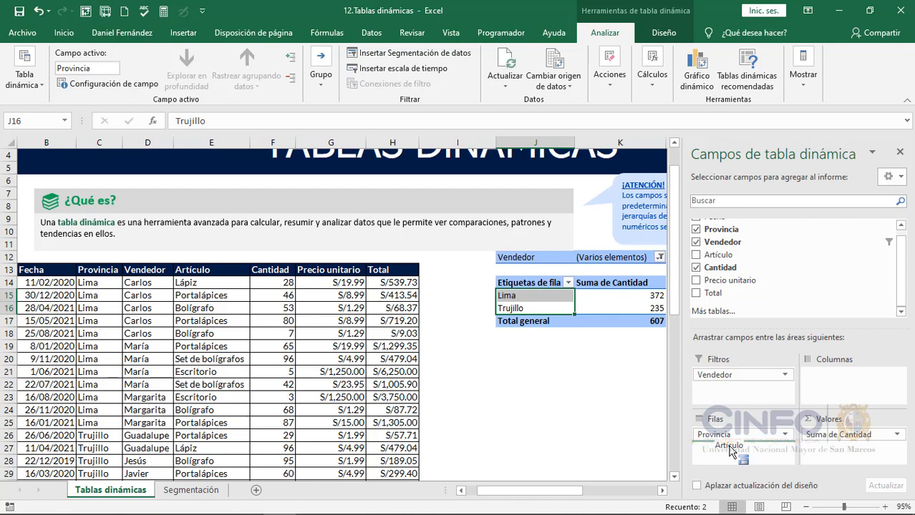
drag(731, 449, 731, 450)
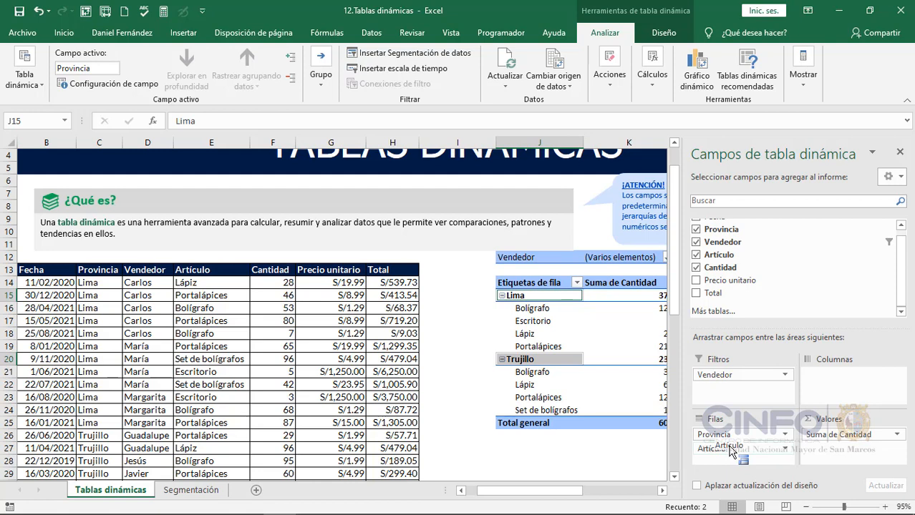
- Reset the Vendedor report filter to (Todas) so the pivot table covers every seller
click(664, 491)
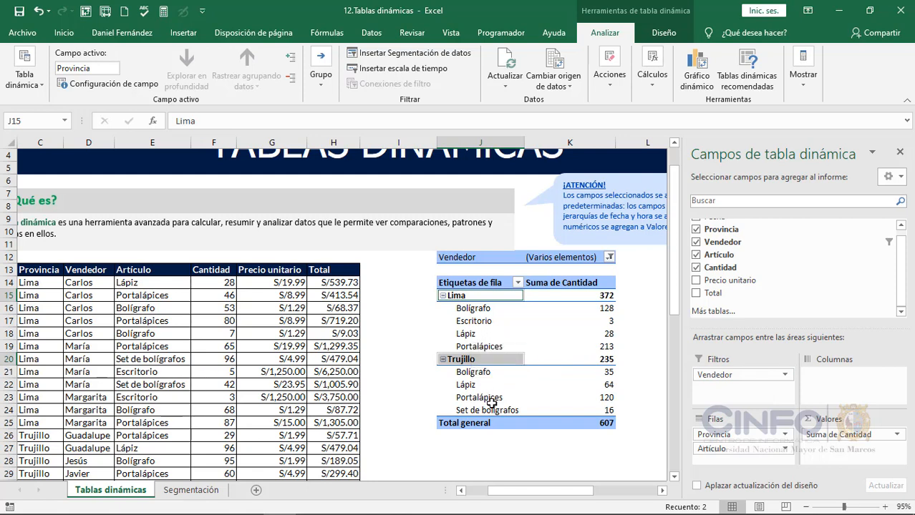
mouse_move(537, 410)
click(609, 257)
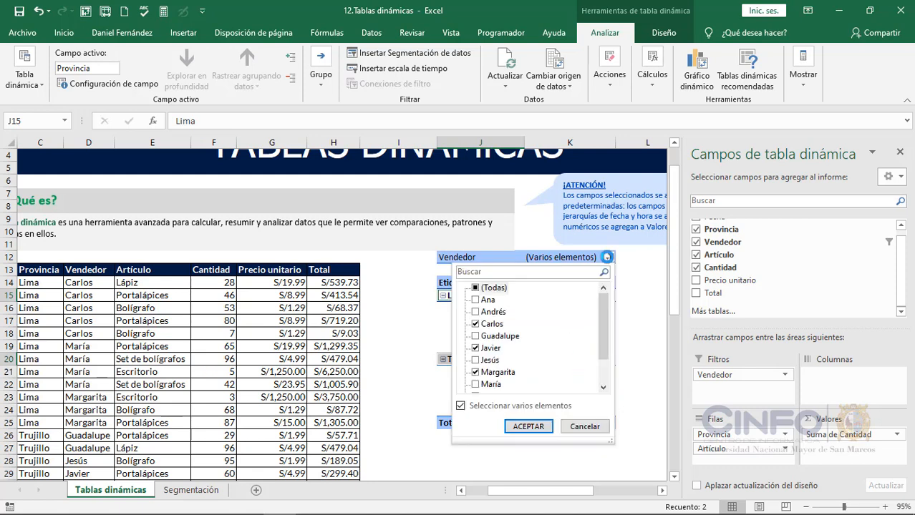
click(494, 288)
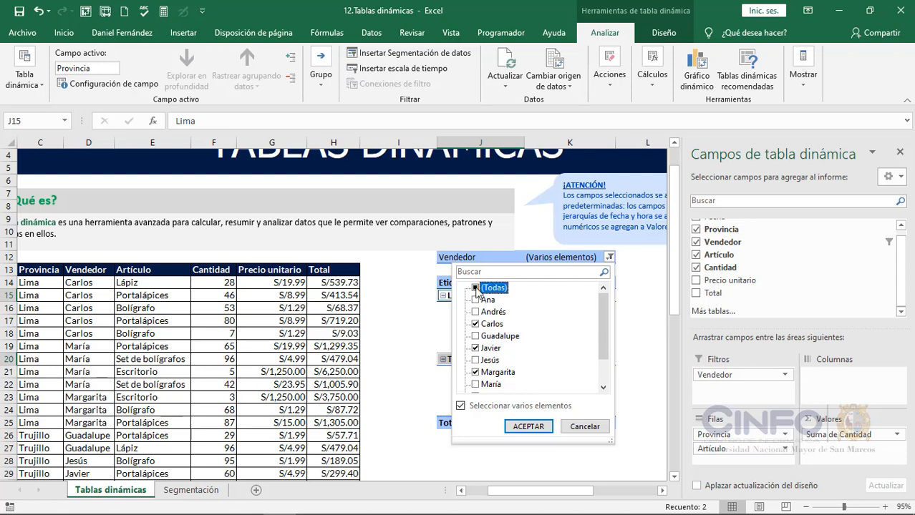
click(524, 427)
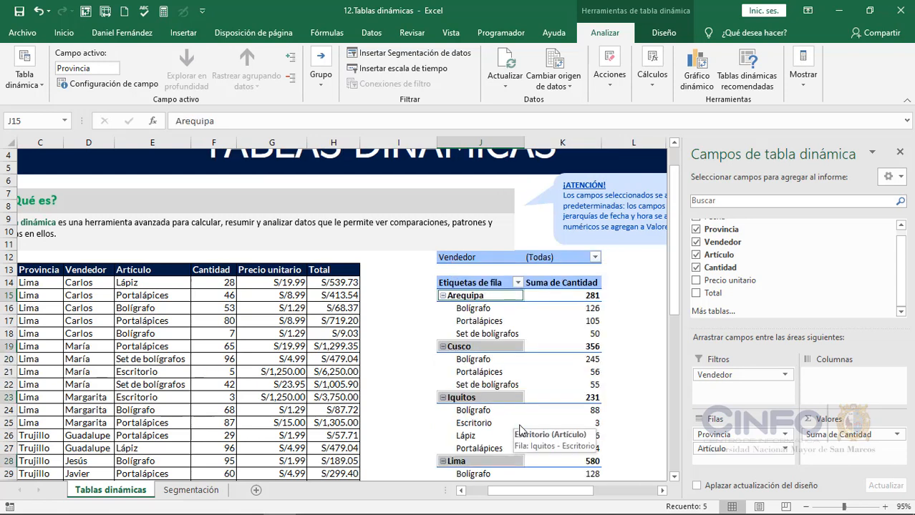
- Remove Provincia from the pivot table's row labels, leaving Artículo as the only row field
scroll(519, 430, down, 2)
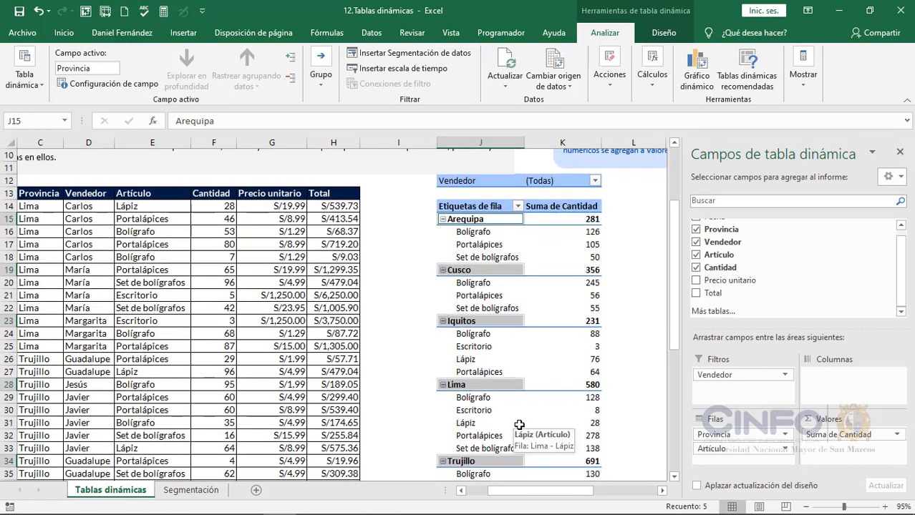
scroll(519, 425, down, 1)
scroll(519, 425, down, 1)
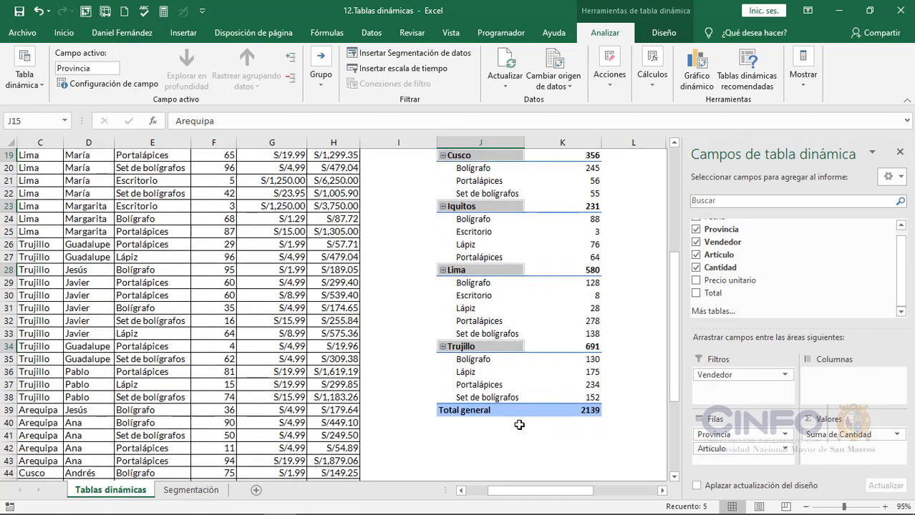
scroll(519, 425, up, 2)
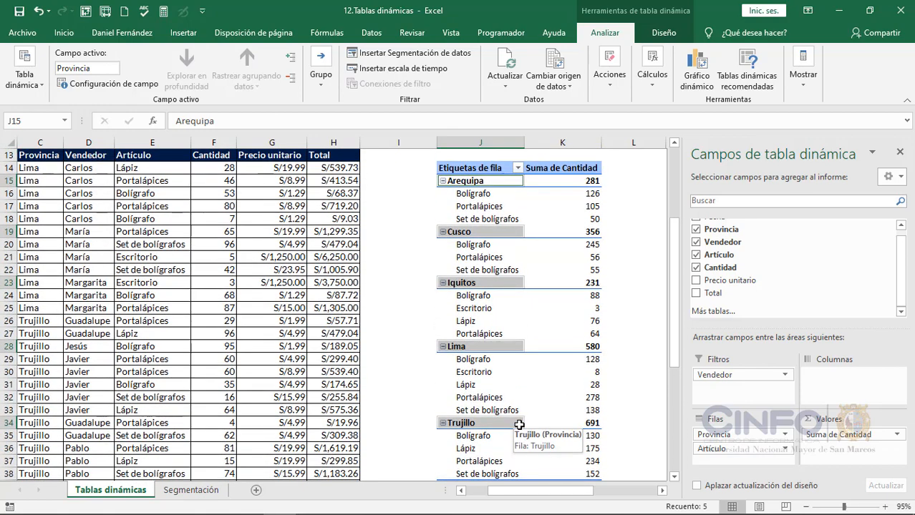
scroll(519, 424, up, 1)
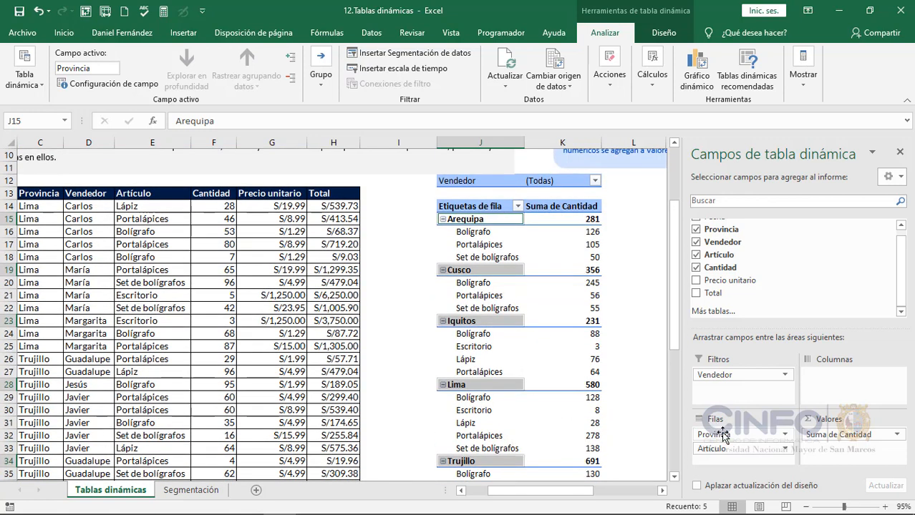
drag(722, 432, 723, 432)
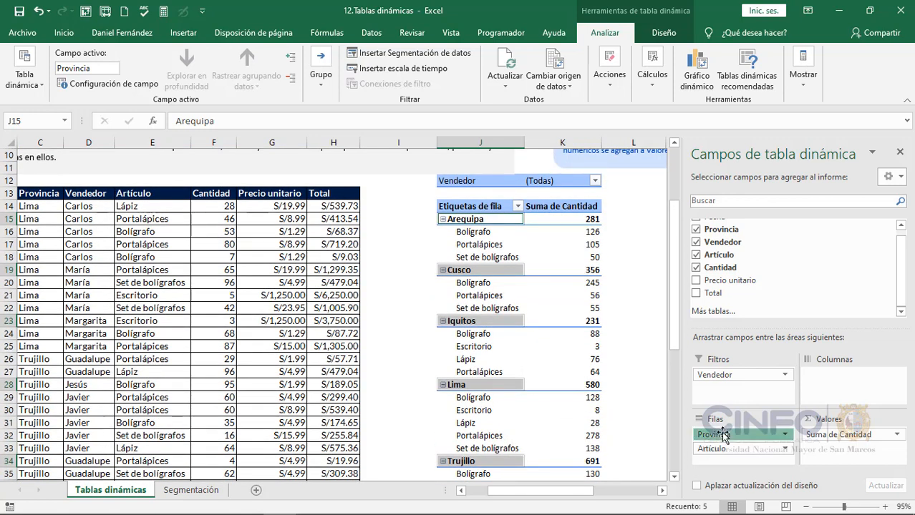
drag(723, 434, 625, 423)
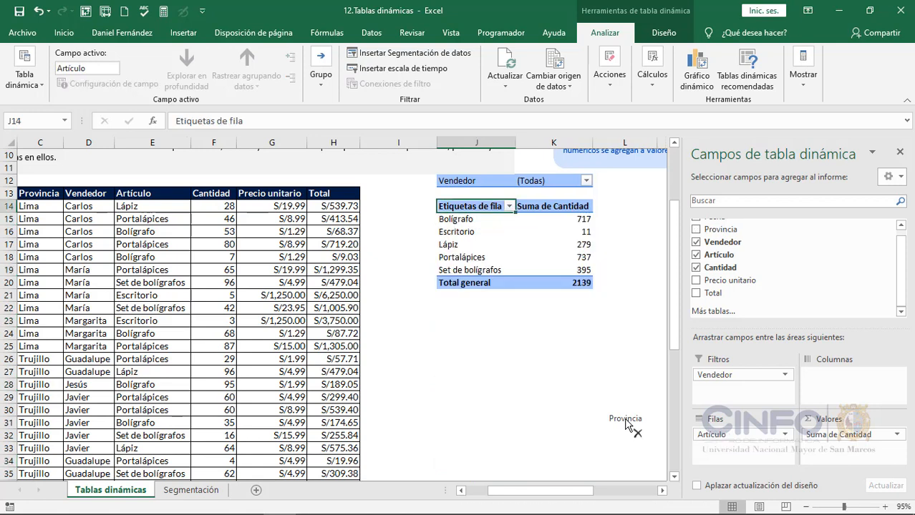
click(786, 435)
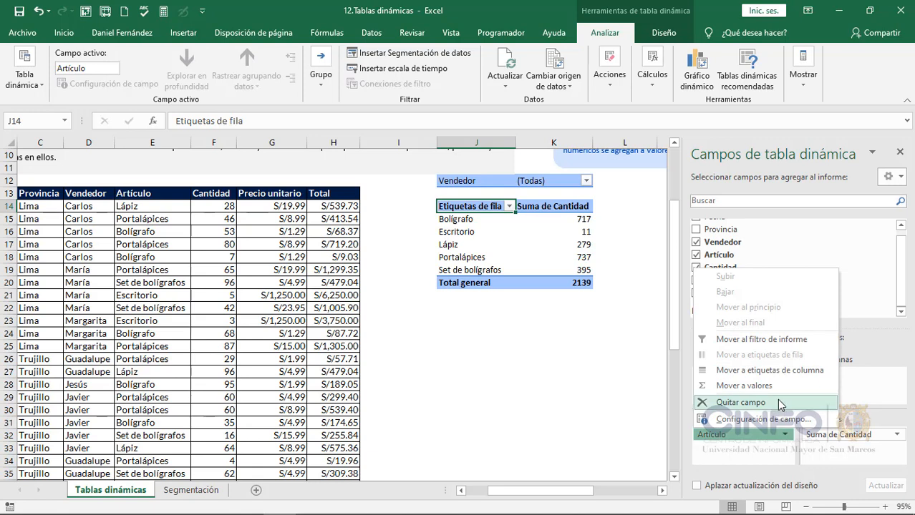
click(599, 373)
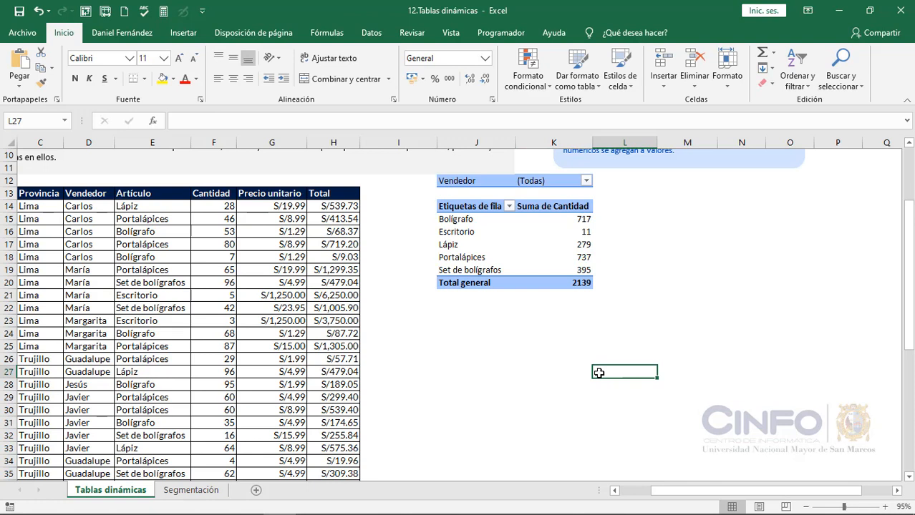
- Convert the source data range B13:H56 into an Excel table with headers
click(175, 256)
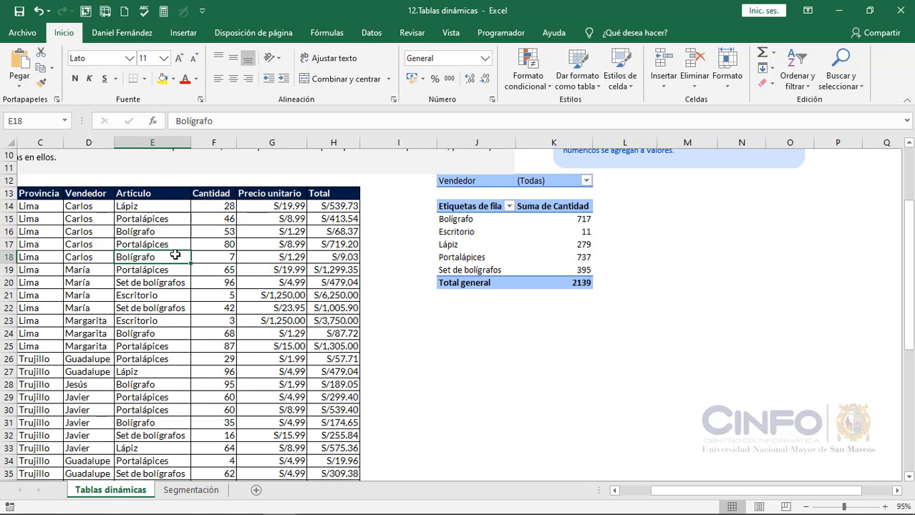
key(ctrl+a)
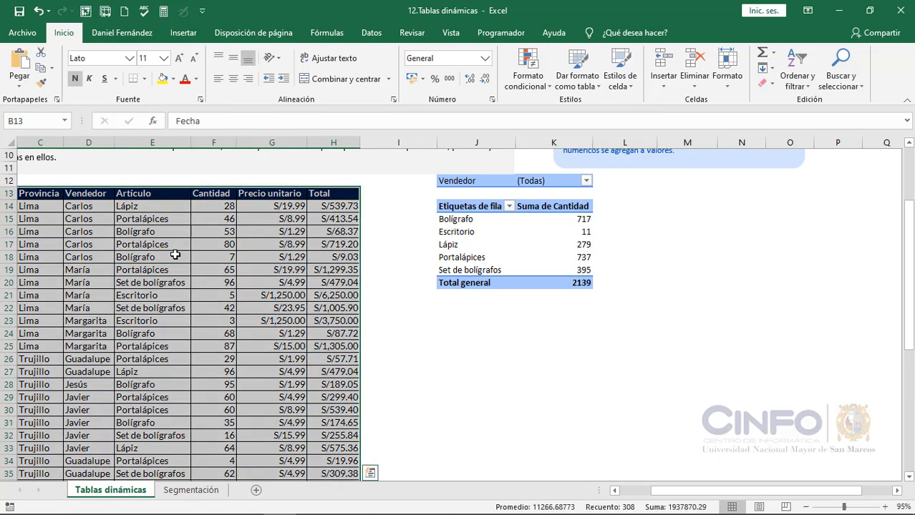
click(613, 492)
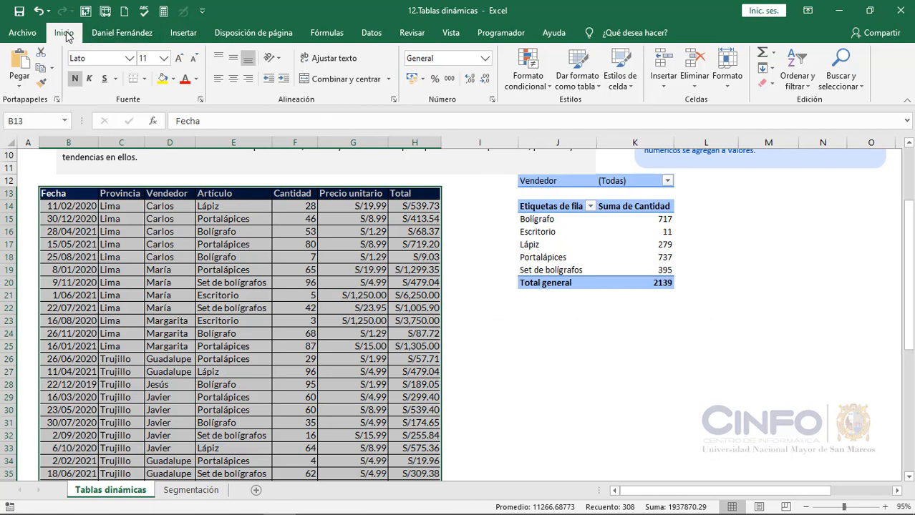
click(594, 83)
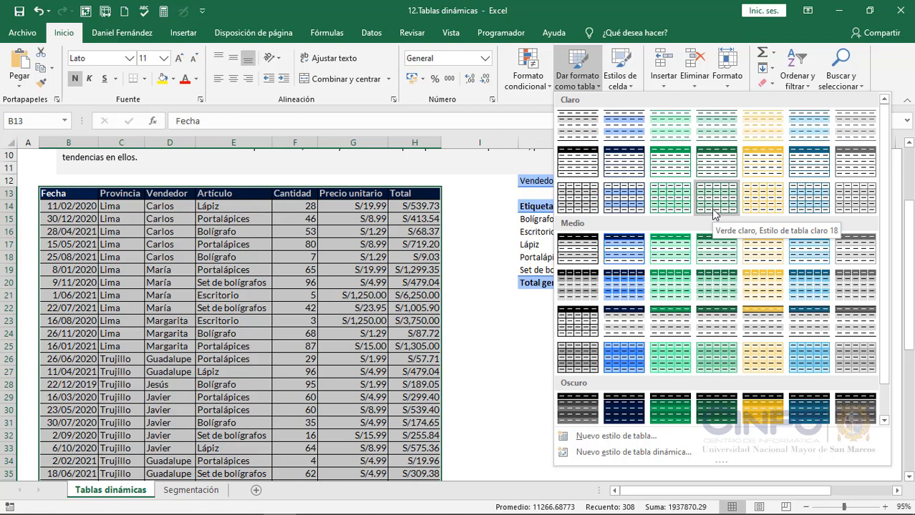
click(184, 33)
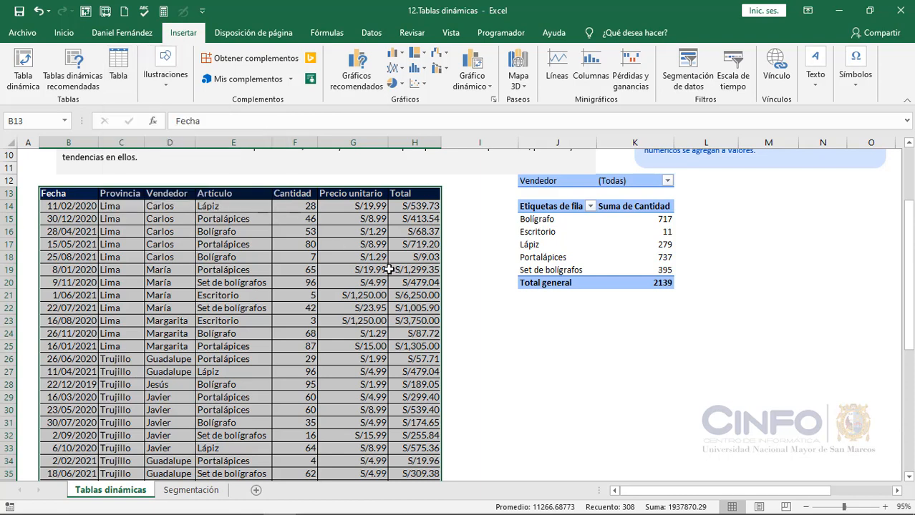
key(ctrl+q)
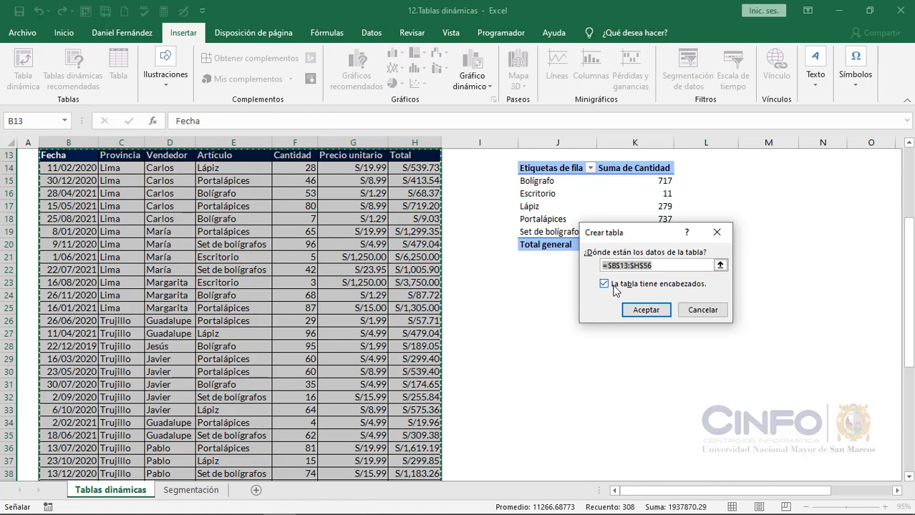
click(646, 308)
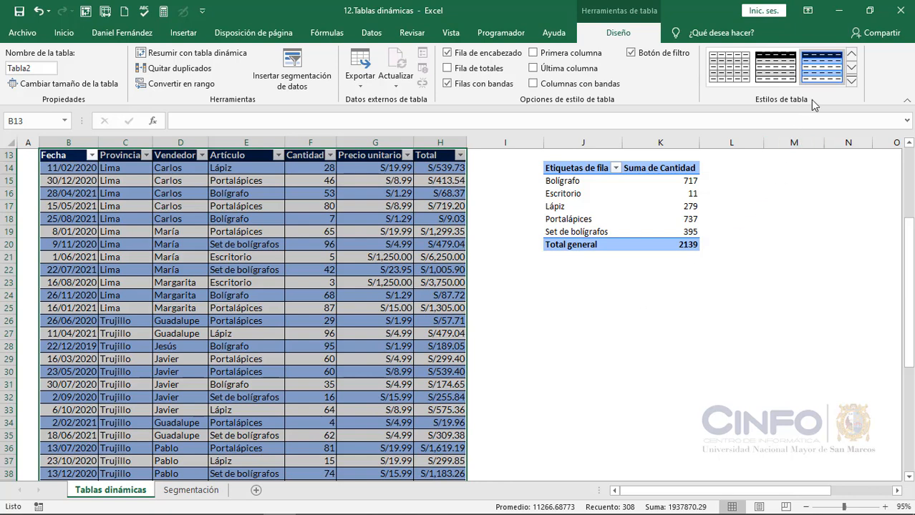
- Apply the light blue banded style from the Claro group to the sales table and name the table Tabla_Ventas
click(852, 80)
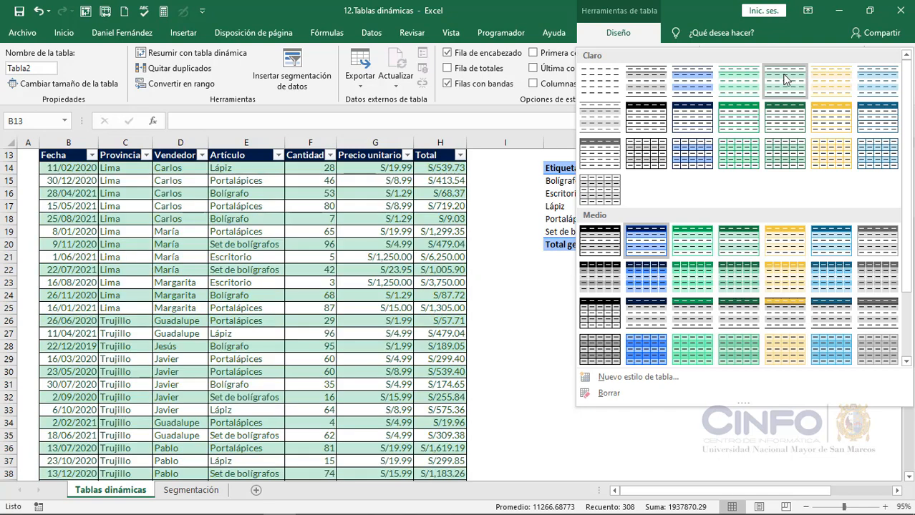
click(878, 80)
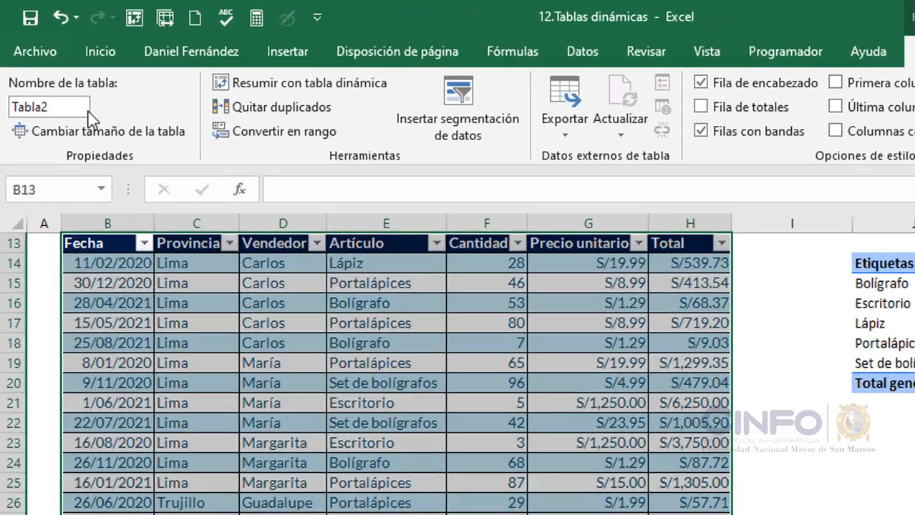
click(40, 65)
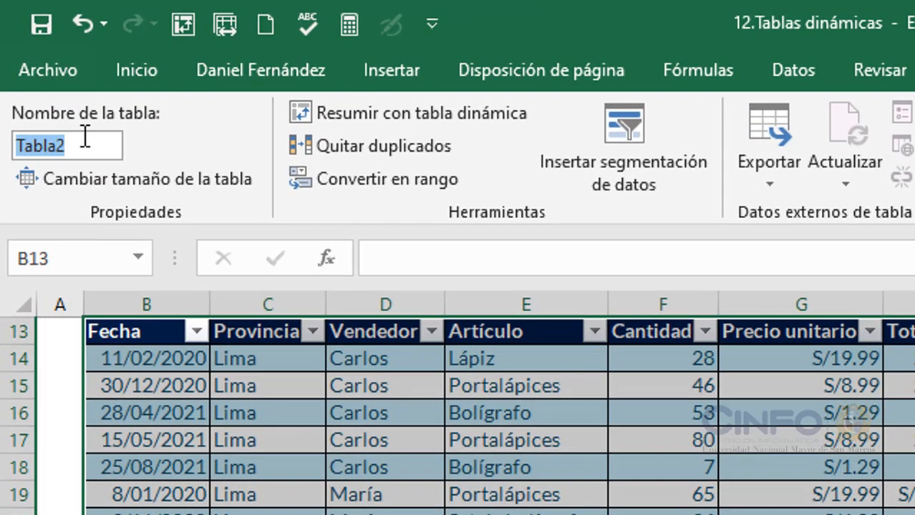
click(82, 136)
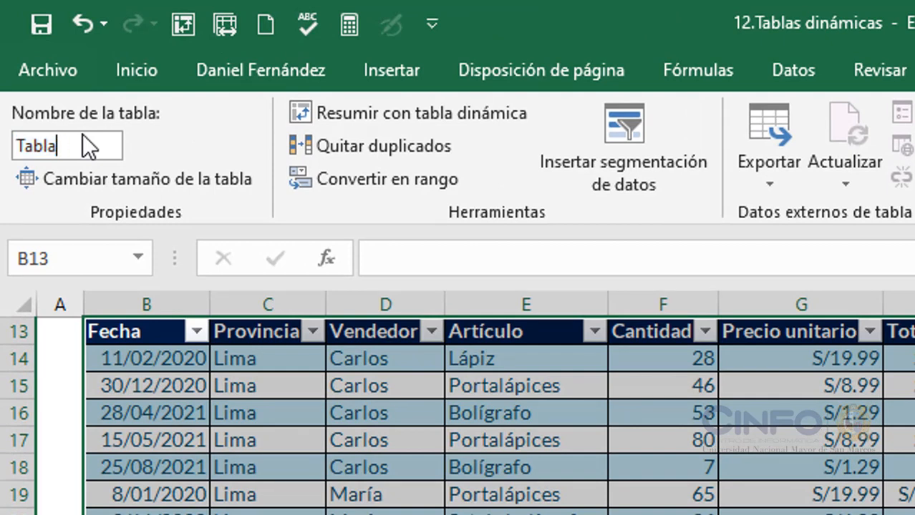
text(_Ventas)
key(Return)
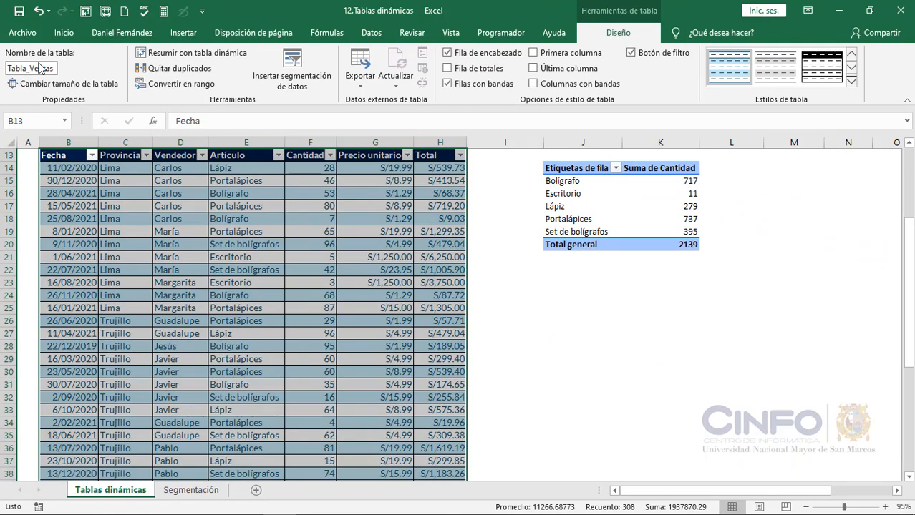
- Create a pivot table from Tabla_Ventas on the existing Tablas dinámicas sheet, located at cell J24
click(182, 33)
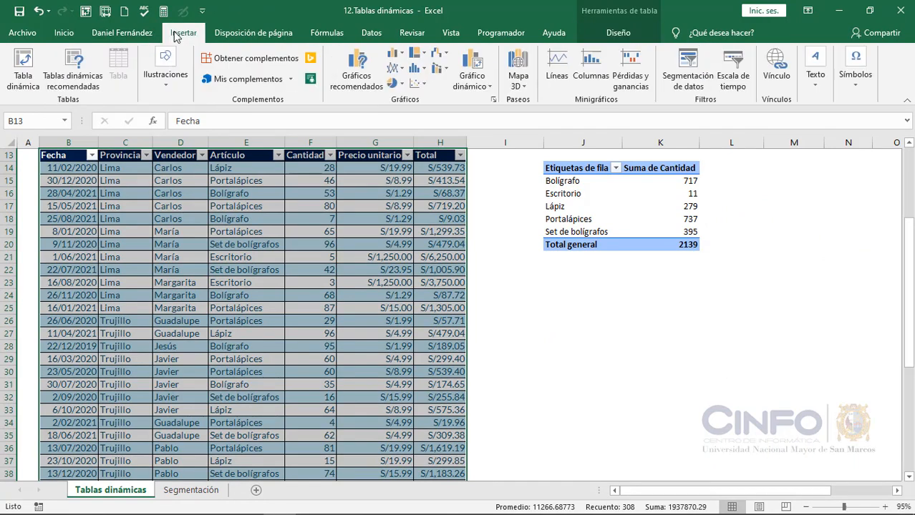
click(16, 71)
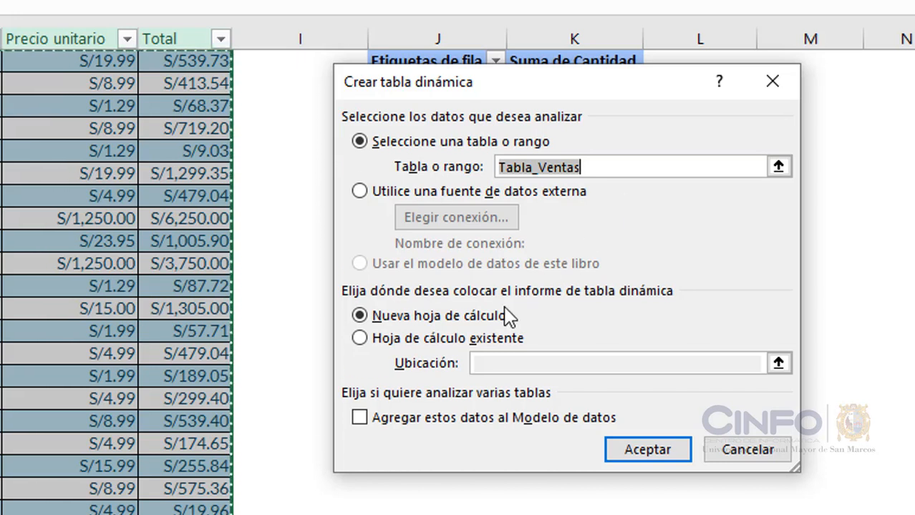
click(427, 342)
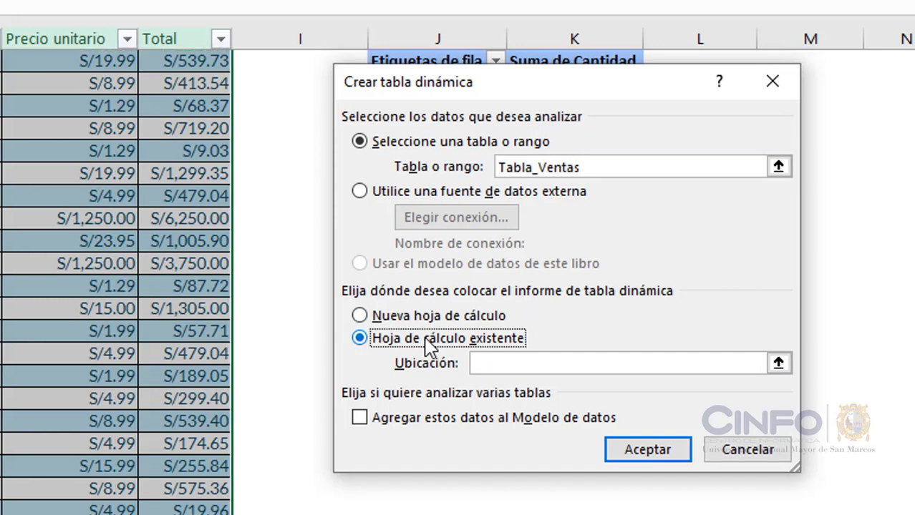
click(783, 363)
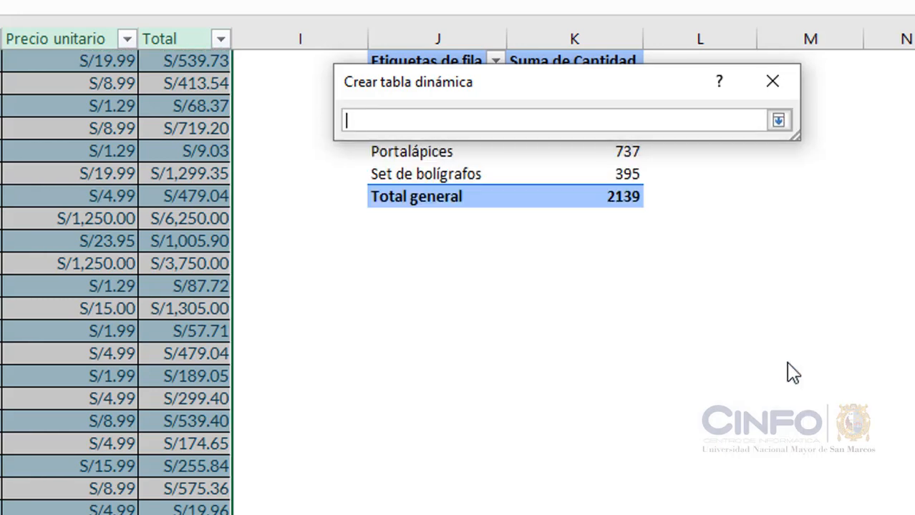
click(391, 293)
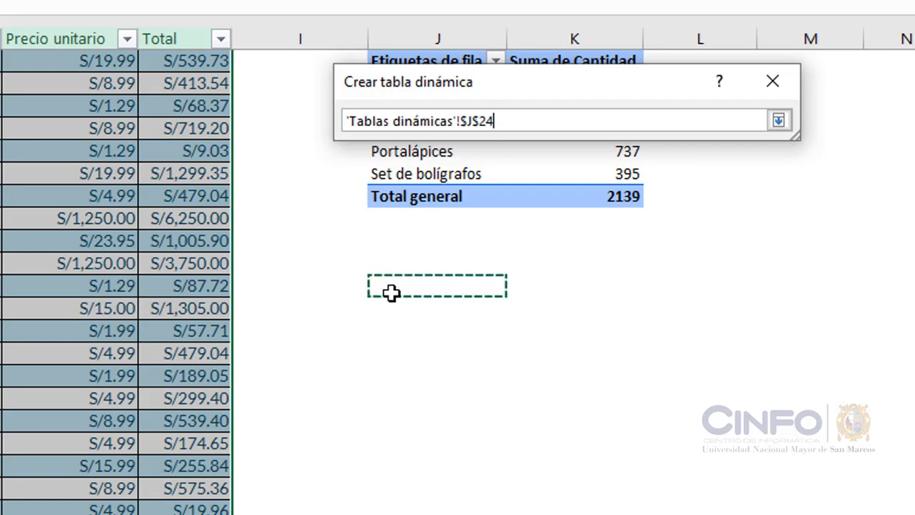
click(779, 120)
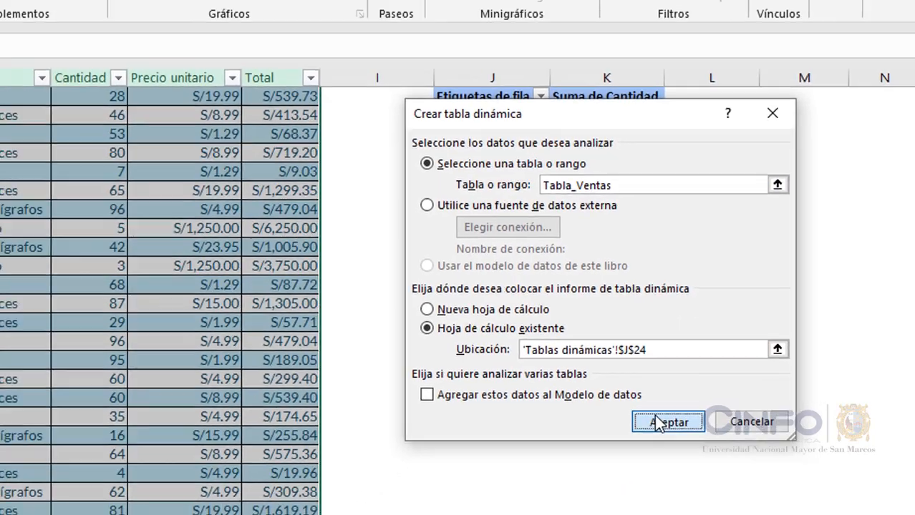
click(624, 458)
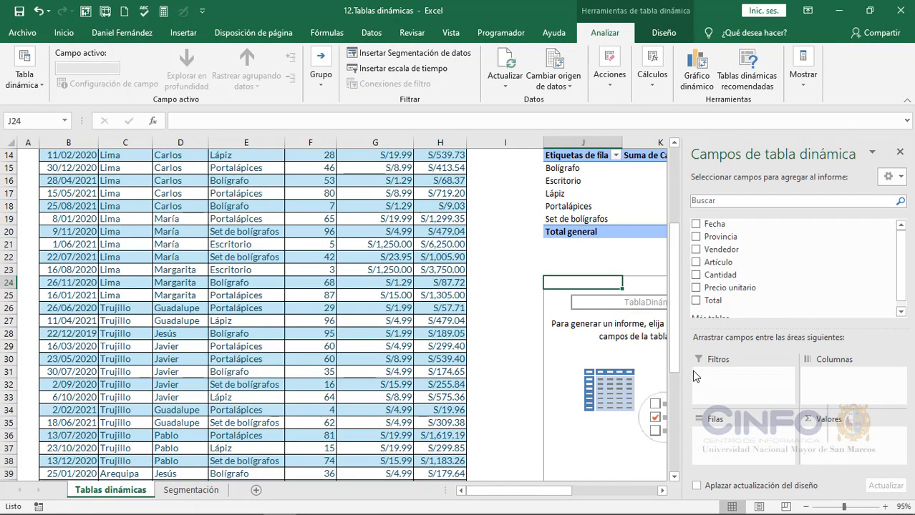
- Add Fecha to the new pivot table's rows and Total to its values
drag(718, 224, 742, 464)
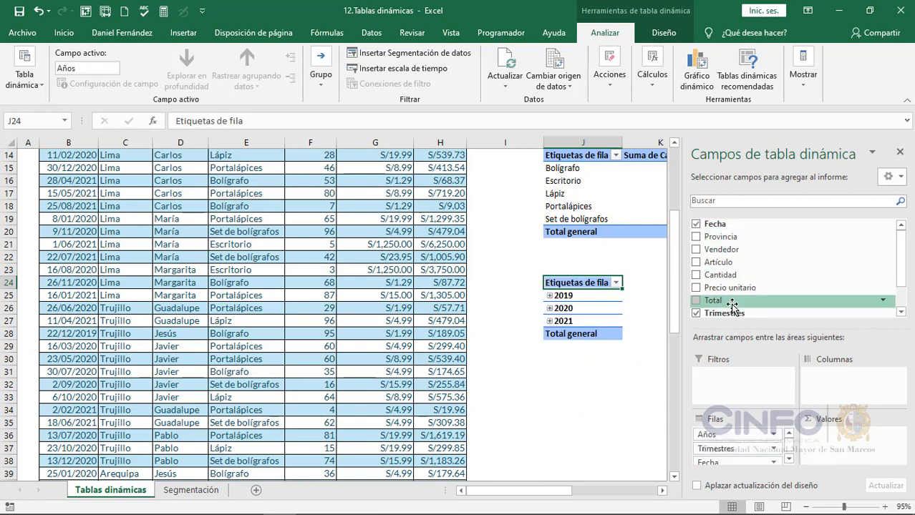
drag(731, 300, 837, 437)
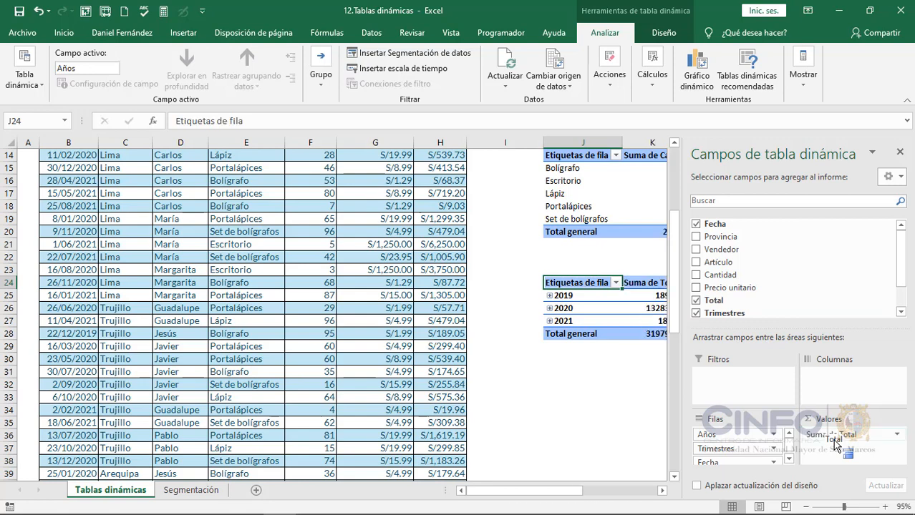
click(661, 491)
click(661, 491)
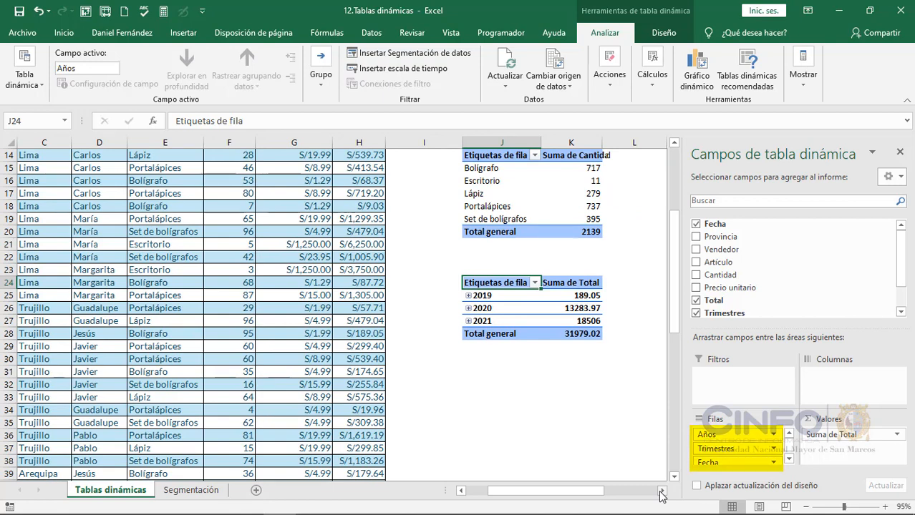
click(789, 459)
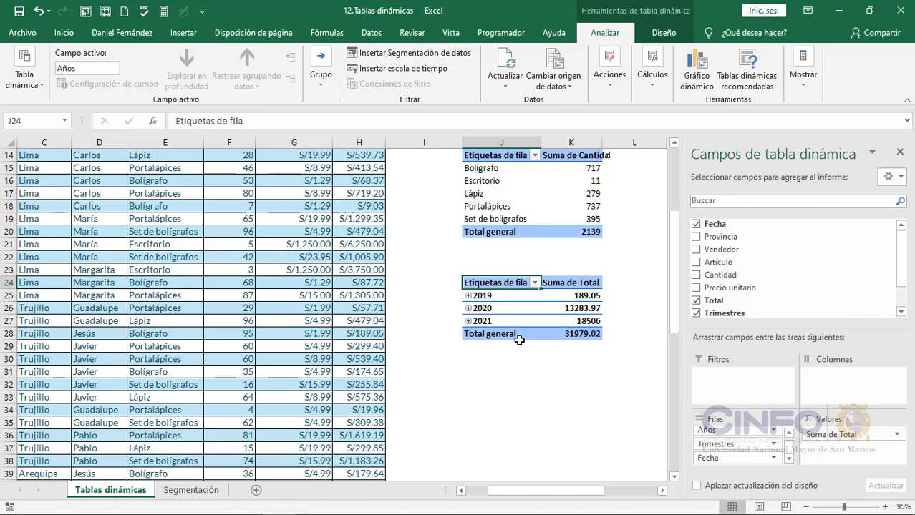
- Expand 2019 with its Trim.4, and 2020 with its quarters Trim.1 to Trim.3, down to the months
click(469, 295)
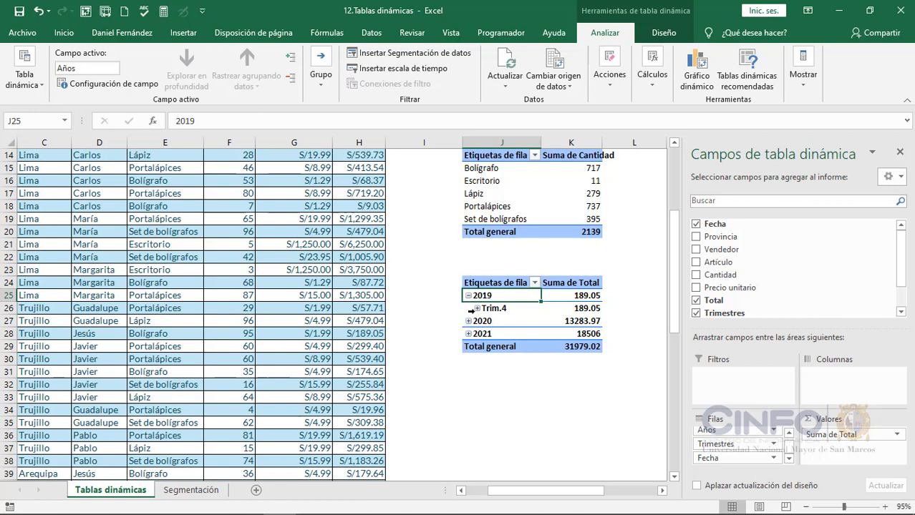
click(476, 308)
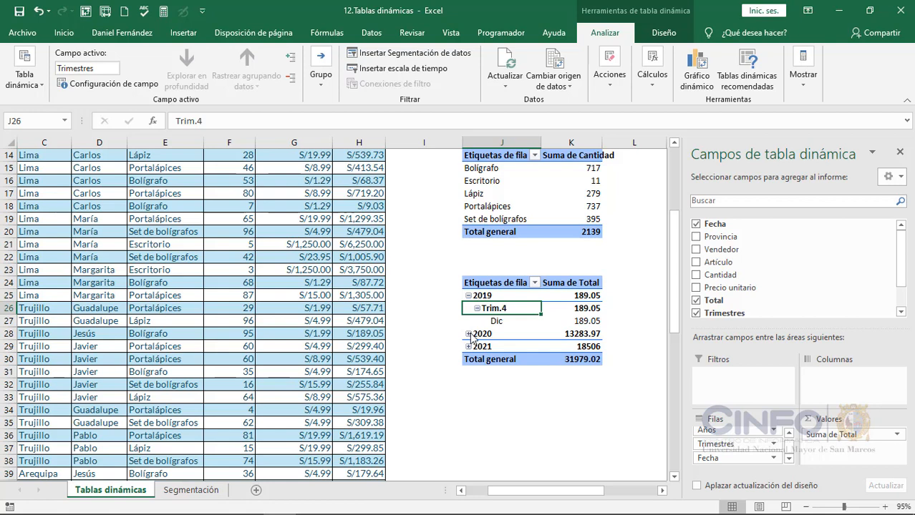
click(468, 334)
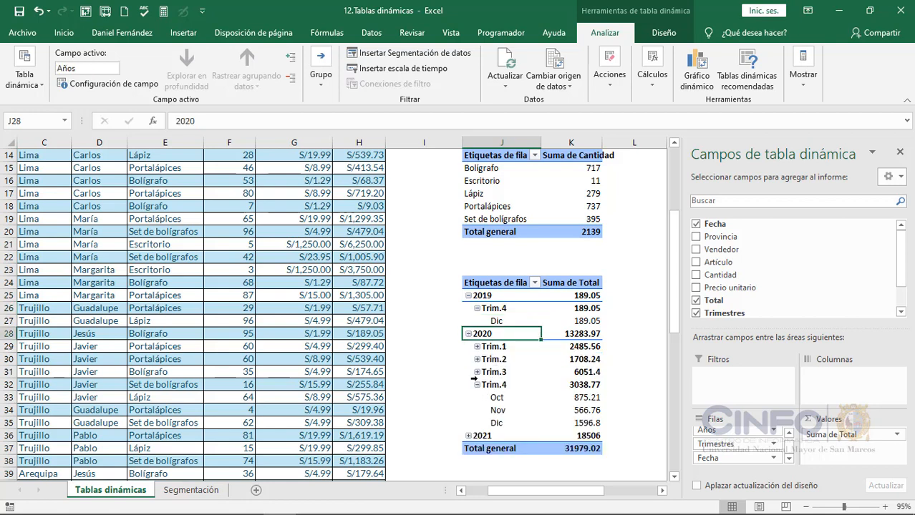
click(474, 373)
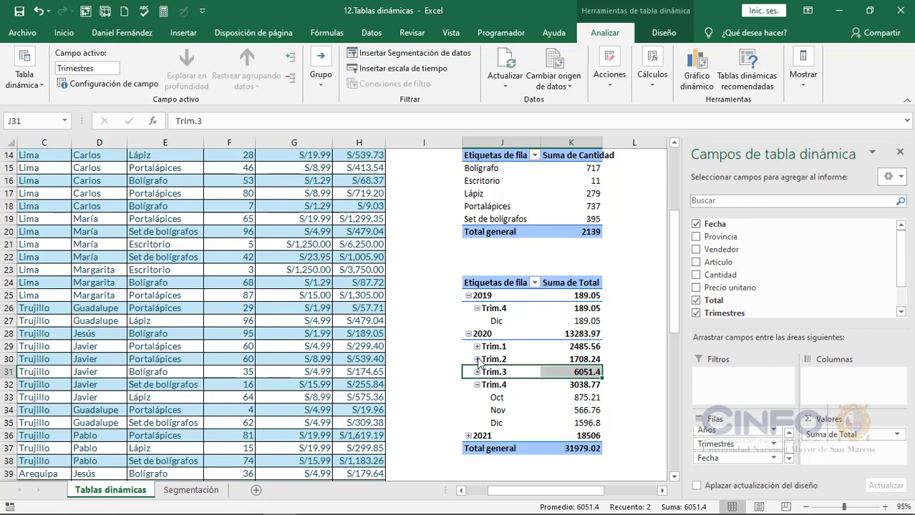
click(476, 347)
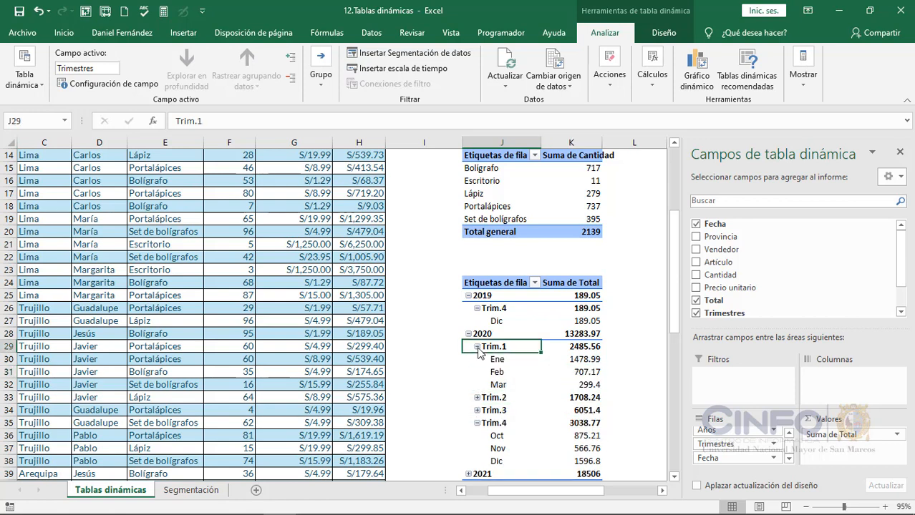
click(477, 398)
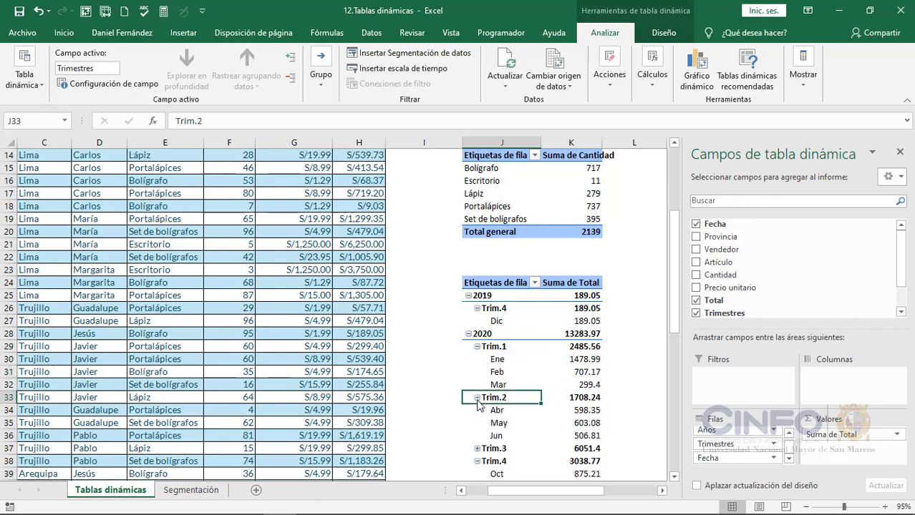
click(477, 449)
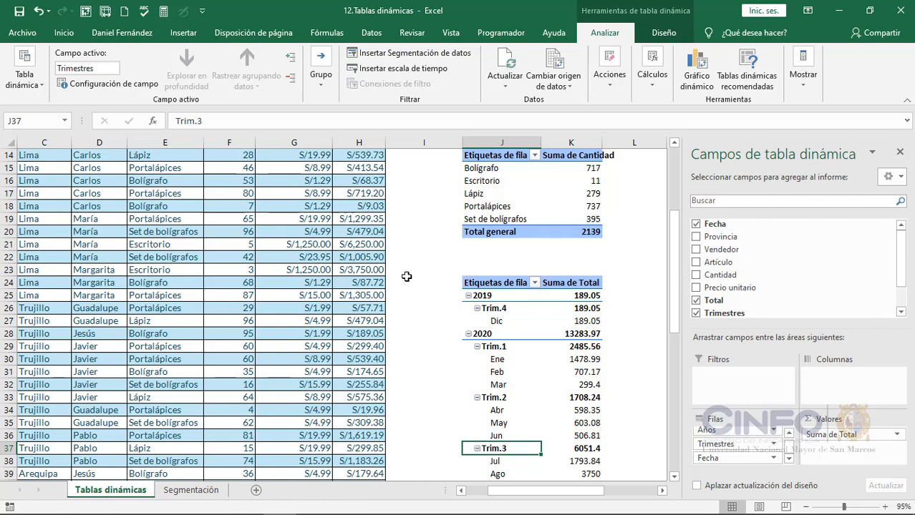
- Collapse the quarter and year fields of the date pivot table to the year level
click(291, 78)
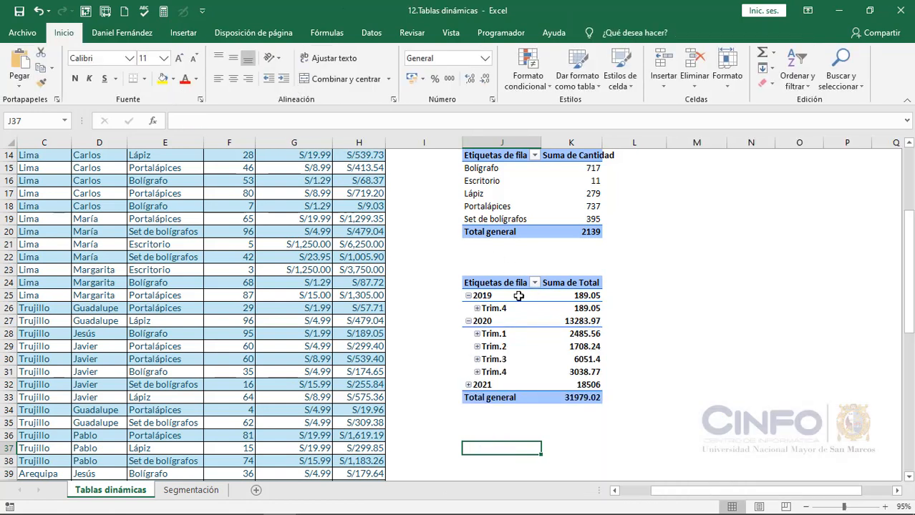
click(495, 295)
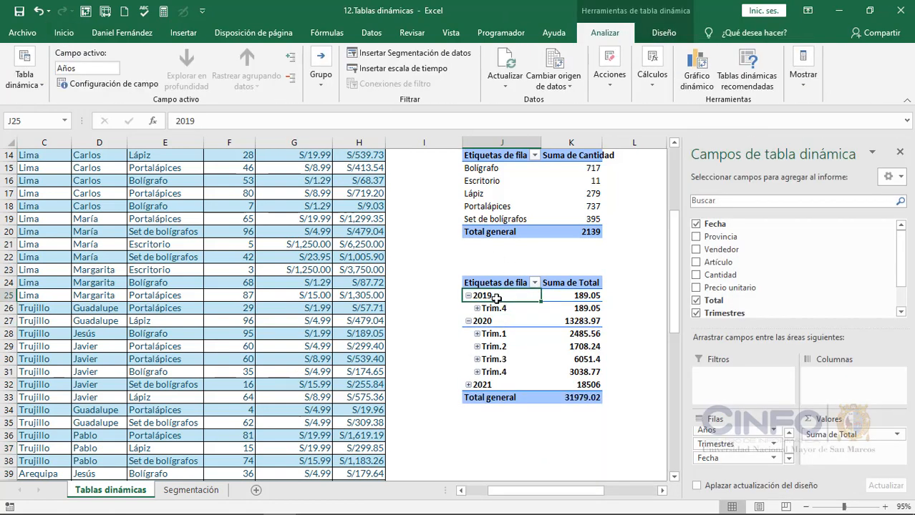
click(290, 81)
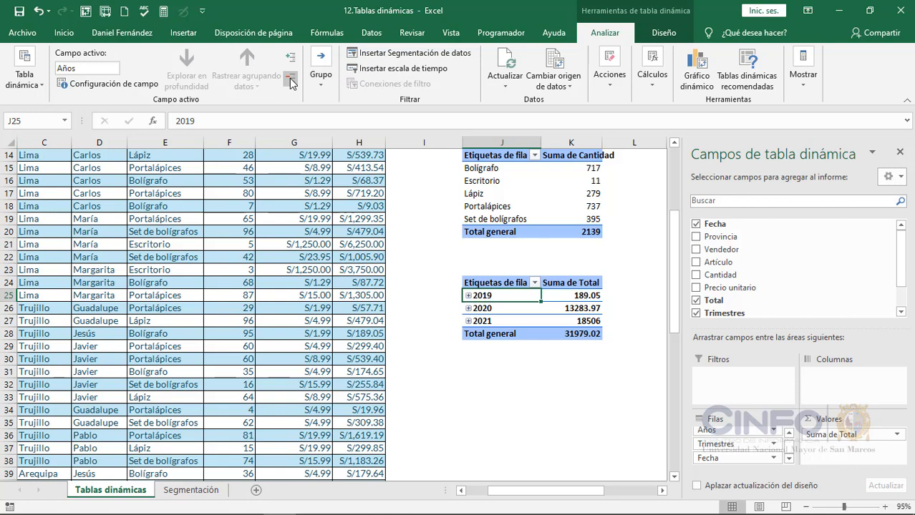
- Change the Total value field's calculation to Máx
click(896, 436)
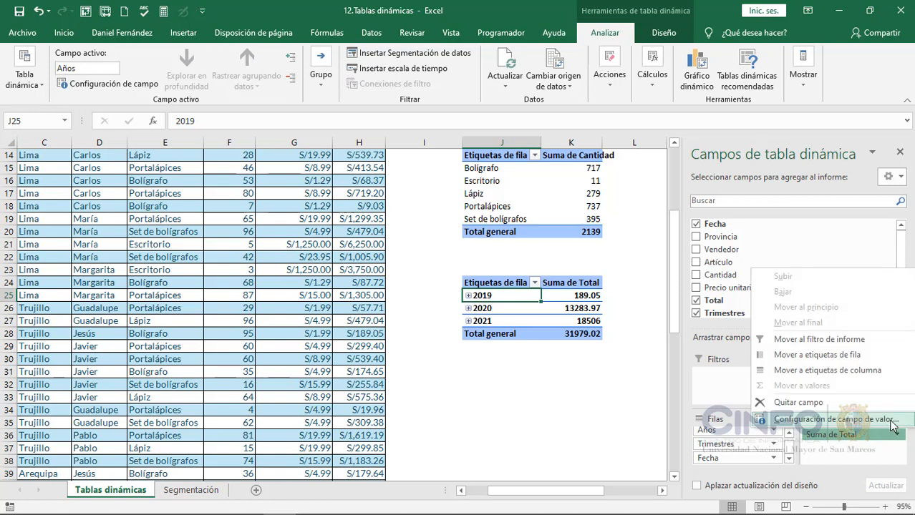
click(892, 421)
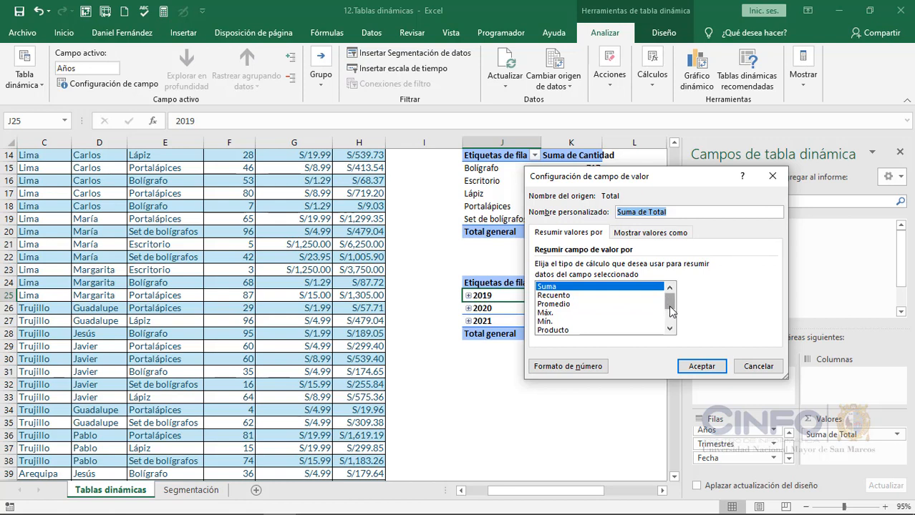
click(547, 312)
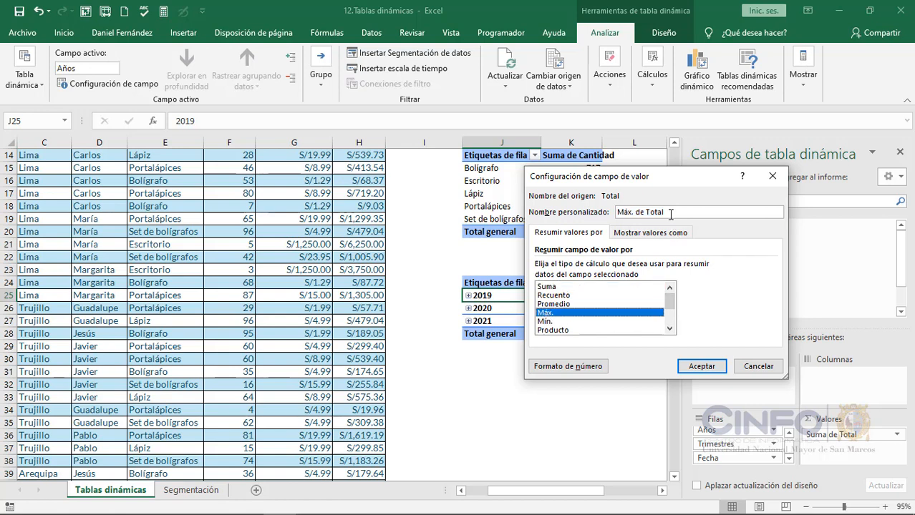
click(698, 366)
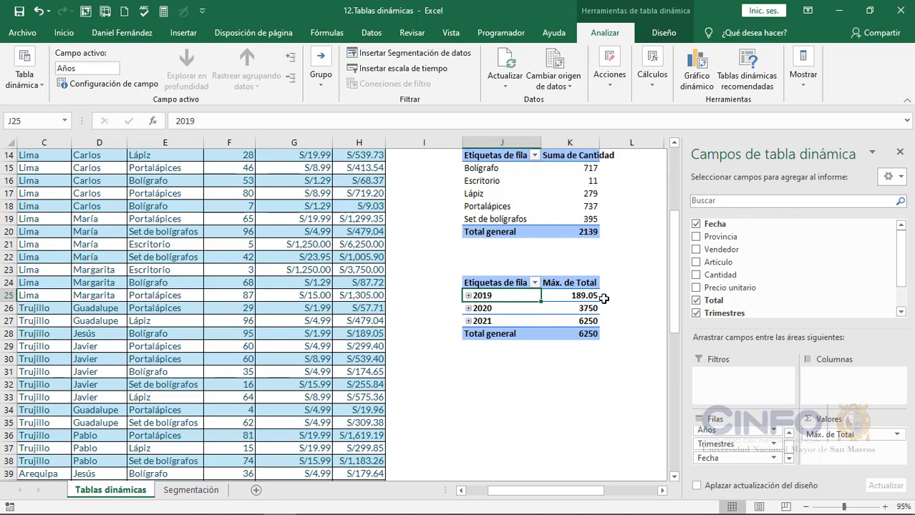
- Add Total to the pivot values a second time and summarize that field by Mín
drag(732, 304, 844, 451)
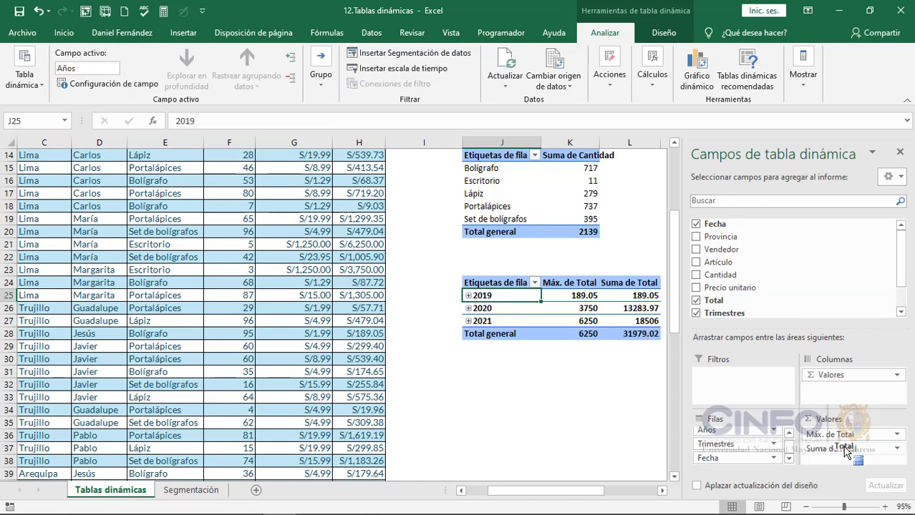
click(896, 449)
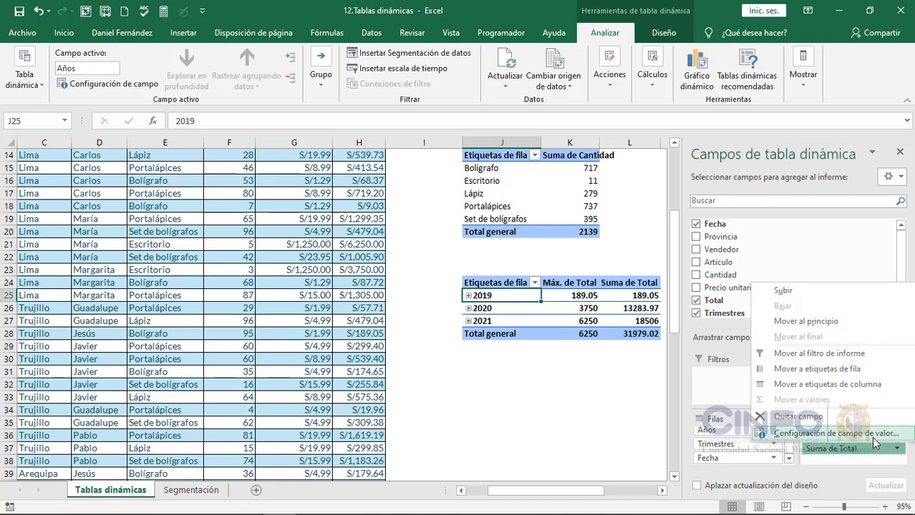
click(873, 439)
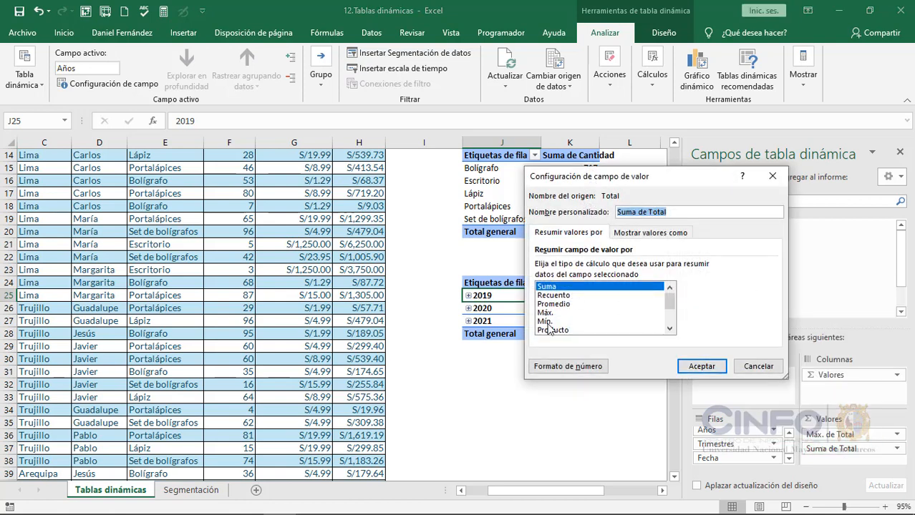
click(550, 322)
click(701, 367)
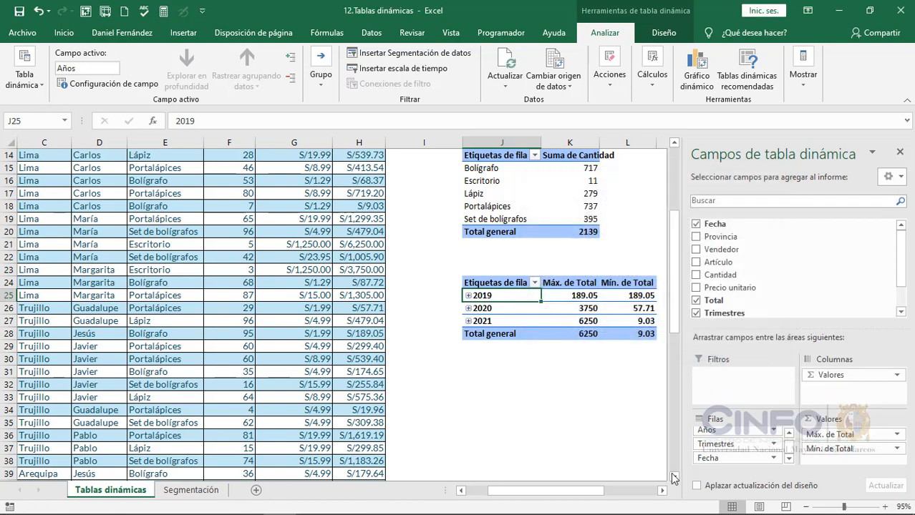
click(663, 493)
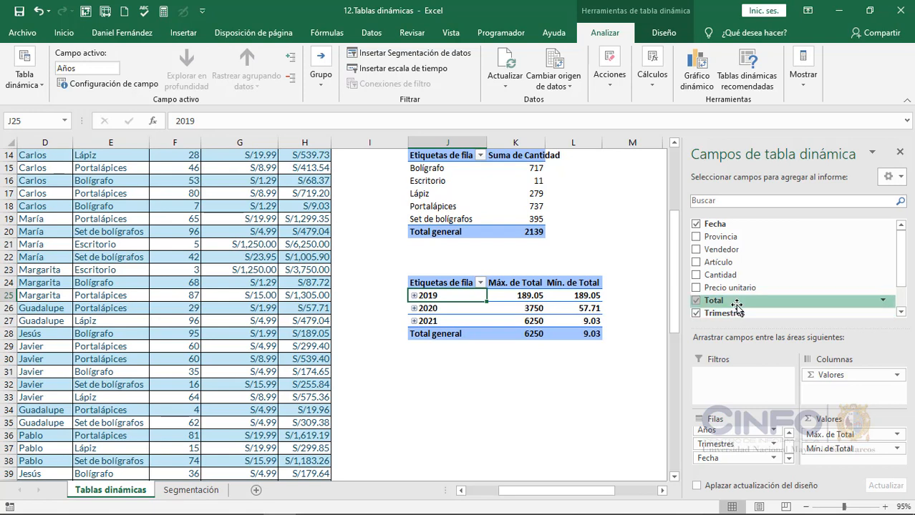
- Add Total to the date pivot table's values a third time and summarize that field by Promedio
drag(737, 304, 857, 463)
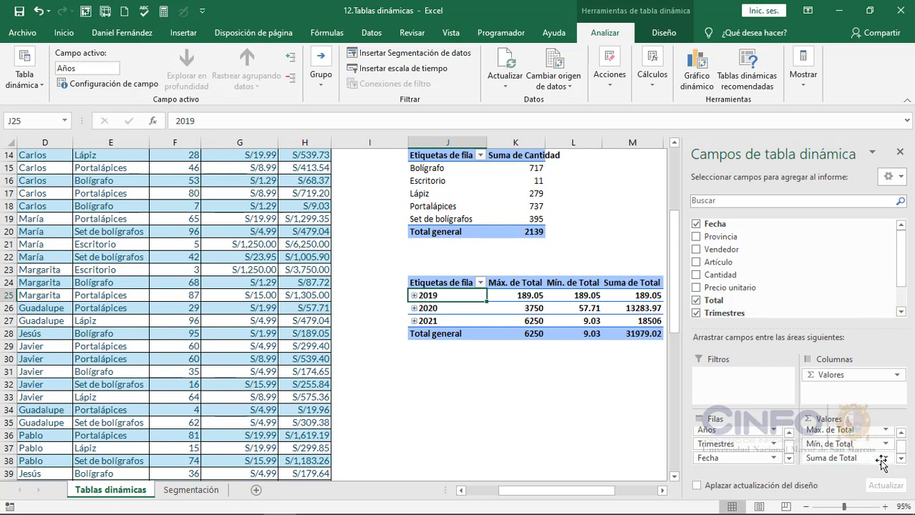
click(885, 458)
click(831, 495)
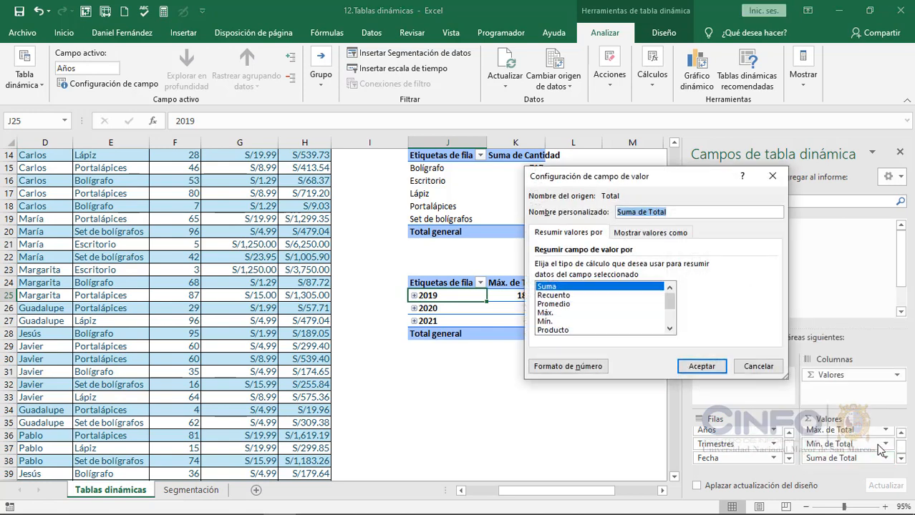
click(555, 304)
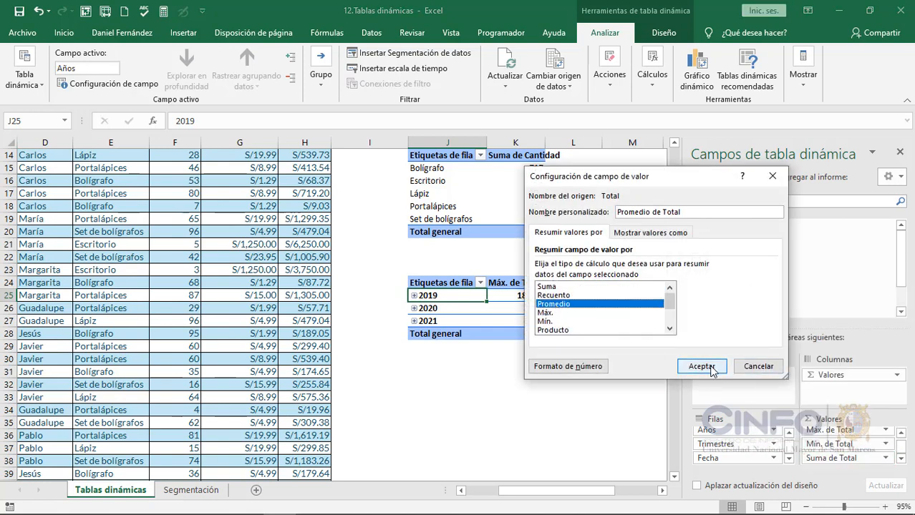
click(705, 368)
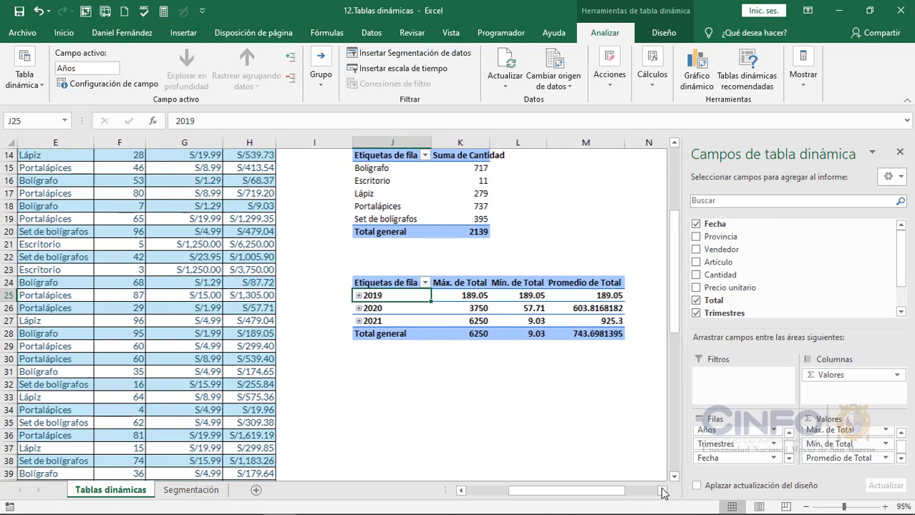
click(662, 491)
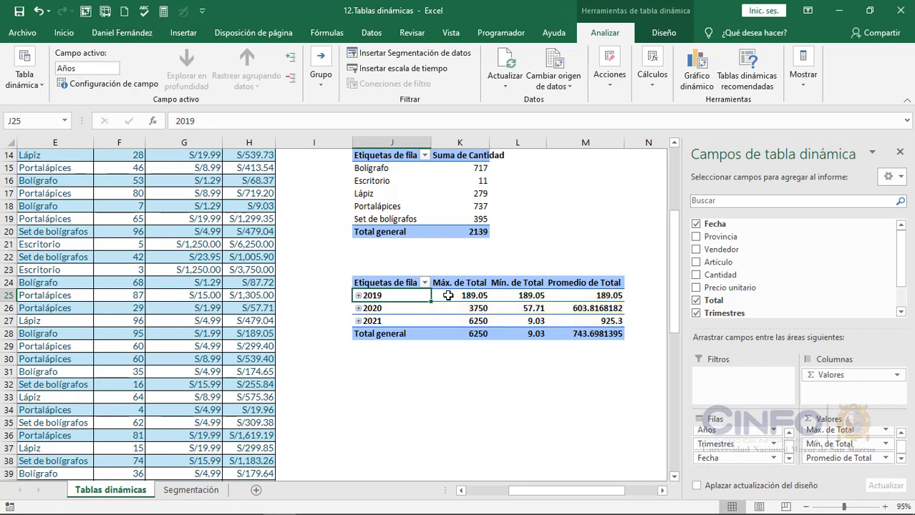
drag(447, 296, 607, 323)
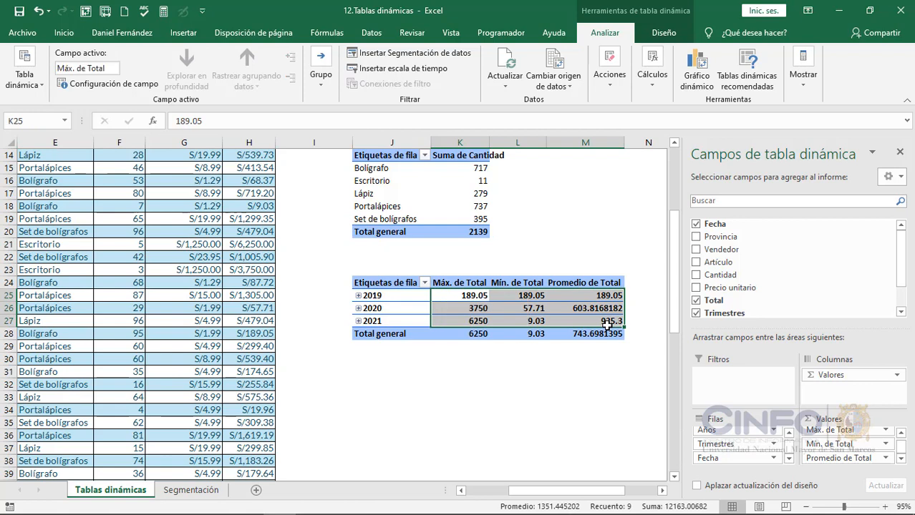
click(67, 35)
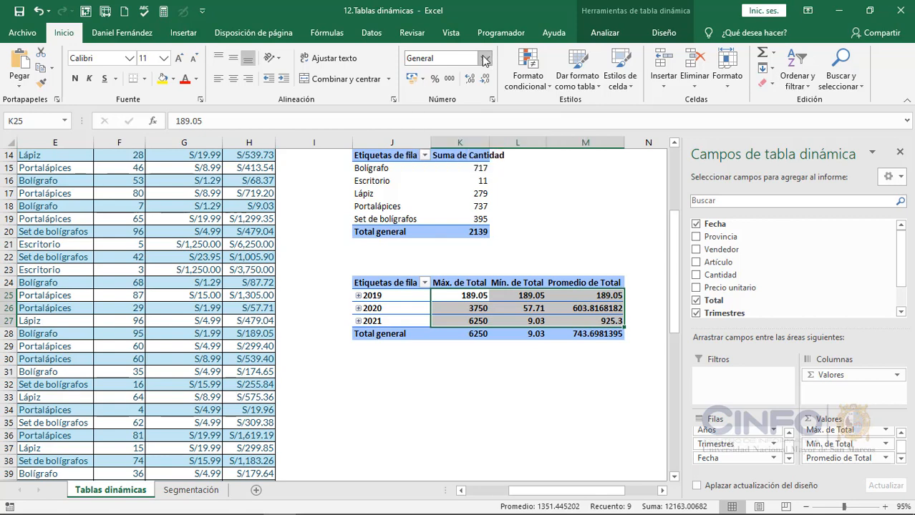
click(485, 59)
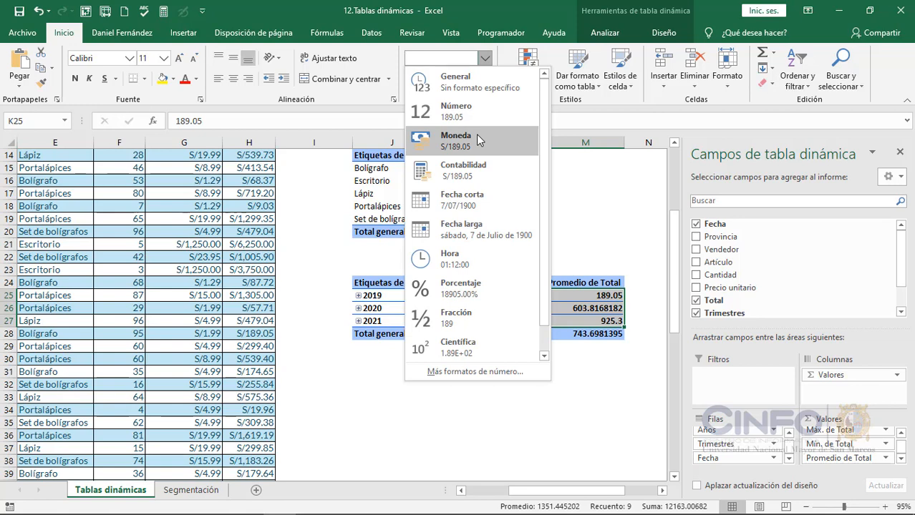
click(636, 299)
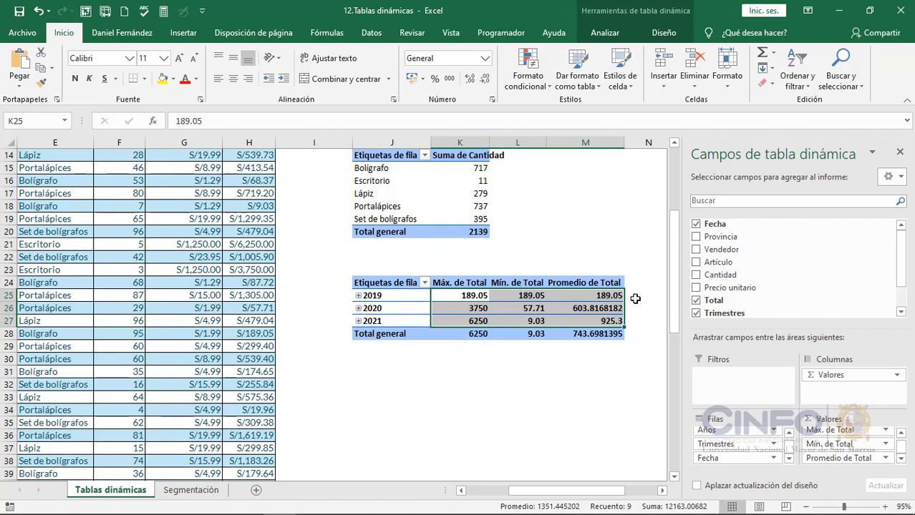
- Set the number format of the Máx. de Total value field to Moneda with the S/ symbol and 2 decimals
click(887, 434)
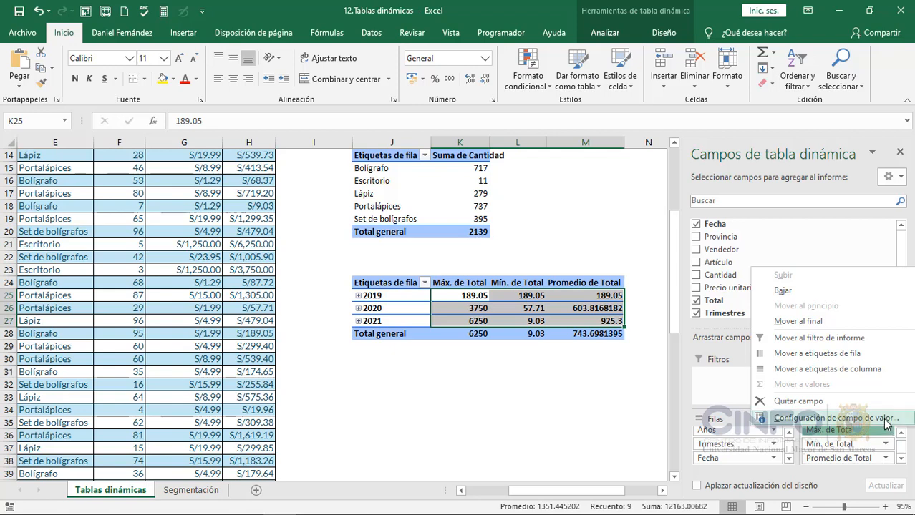
click(885, 421)
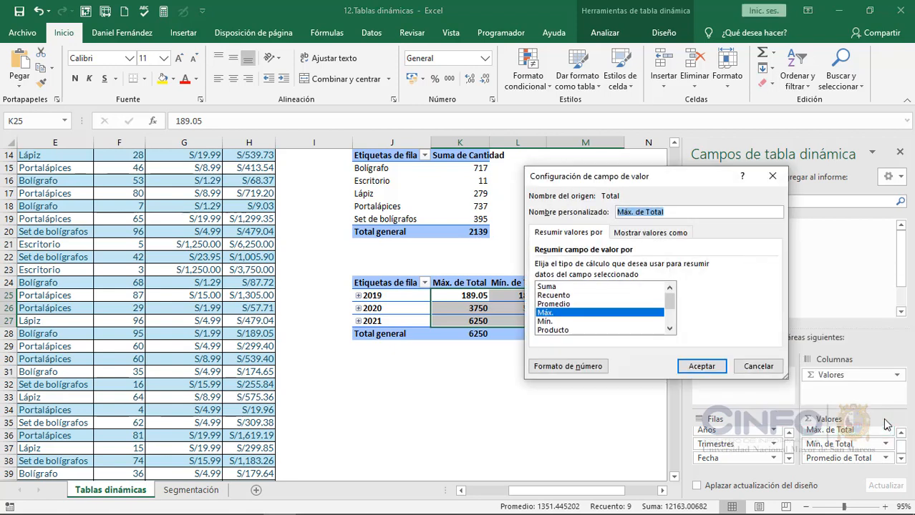
click(587, 367)
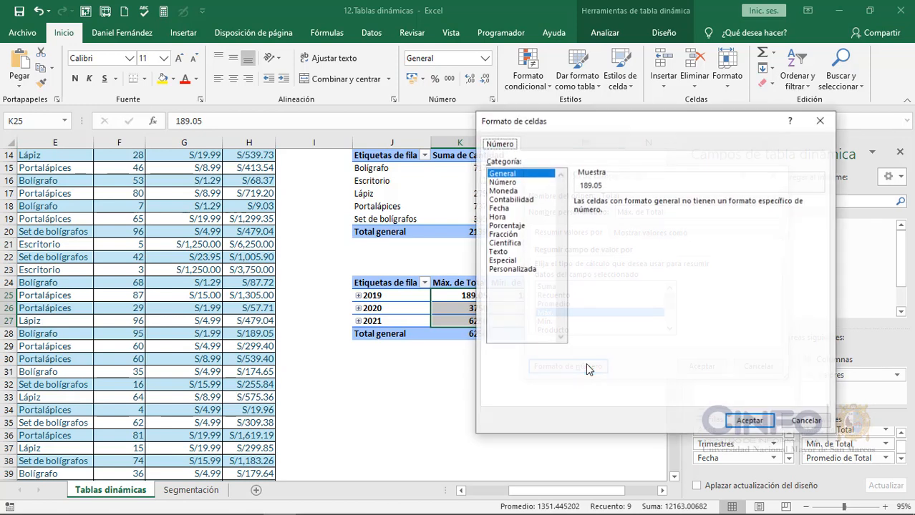
click(516, 193)
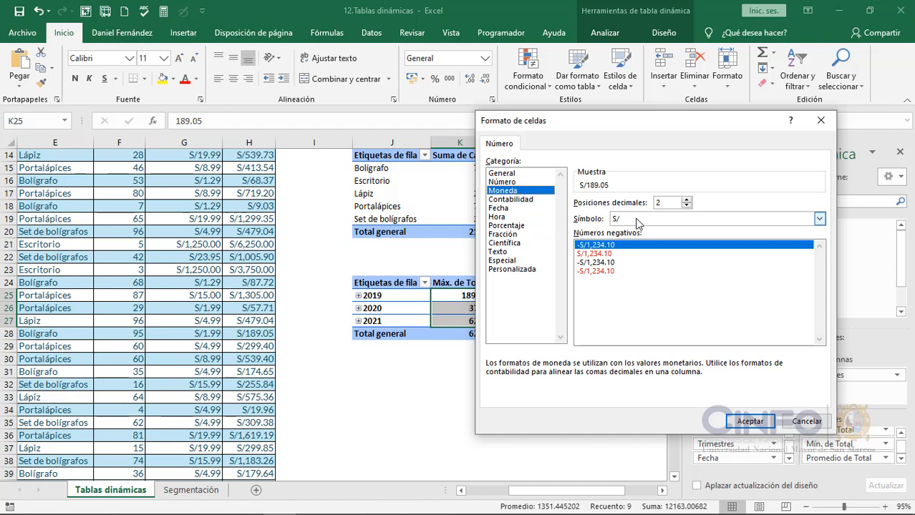
click(757, 423)
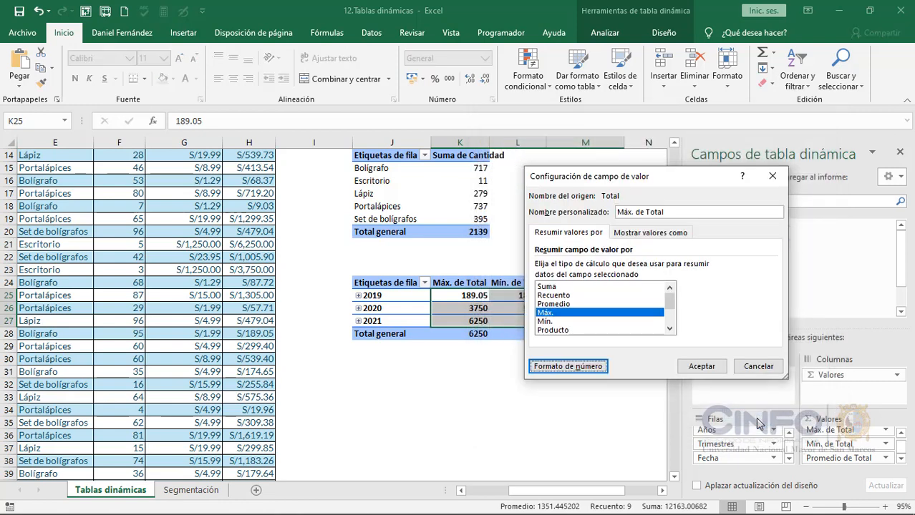
click(720, 368)
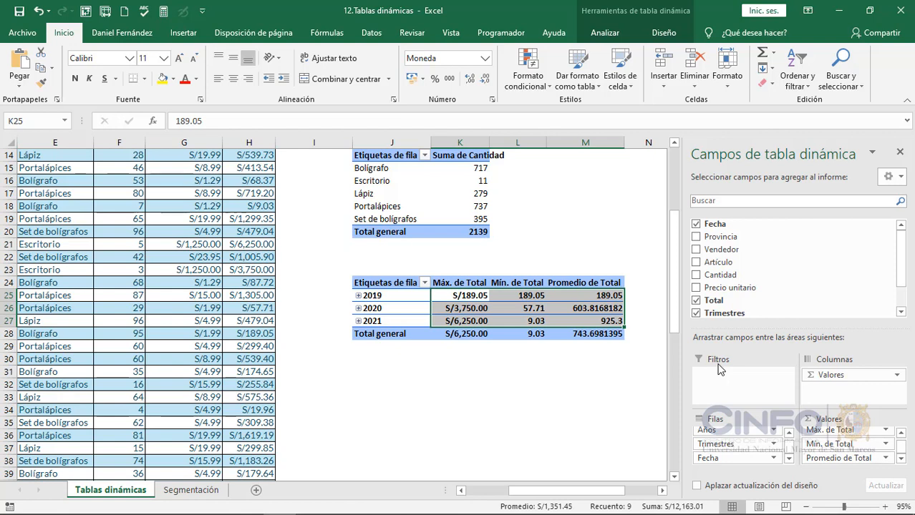
- Apply the Moneda number format with the S/ symbol and 2 decimals to the Mín. de Total value field
click(887, 445)
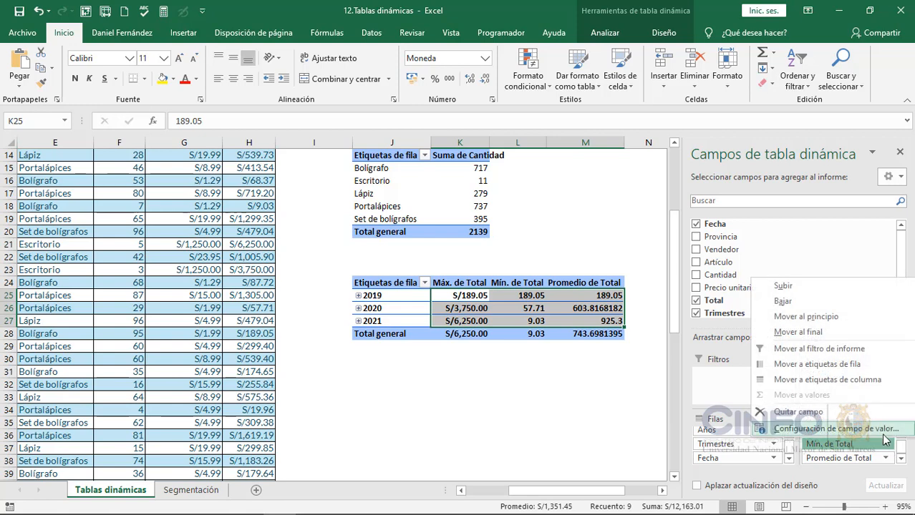
click(856, 428)
click(587, 366)
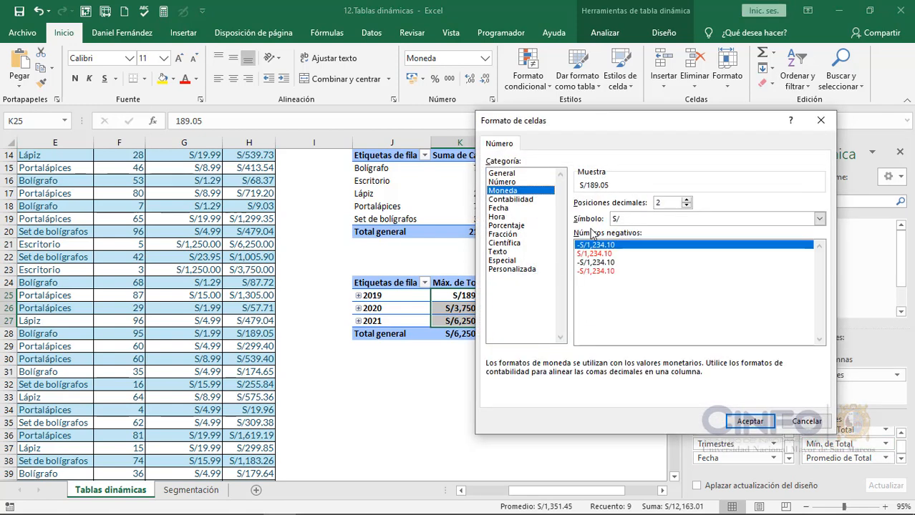
click(737, 420)
click(724, 377)
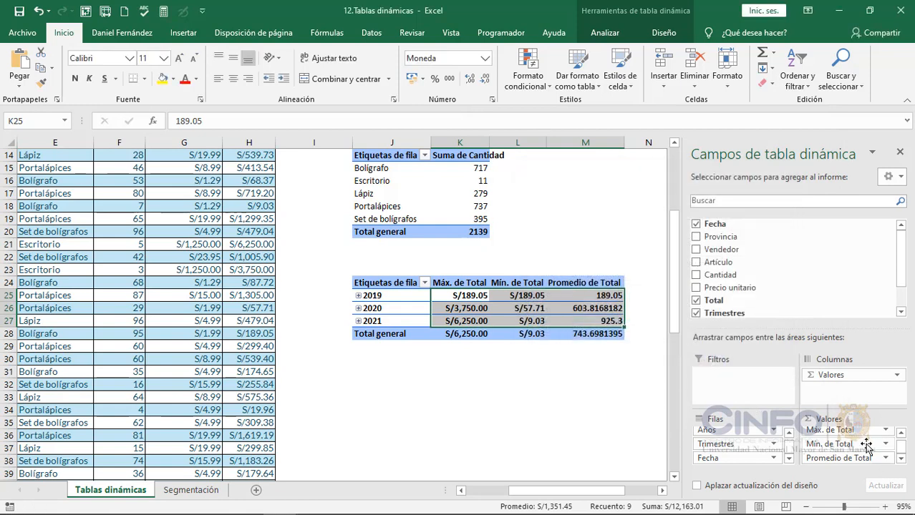
- Change the Promedio de Total value field's number format to Moneda
click(880, 459)
click(851, 444)
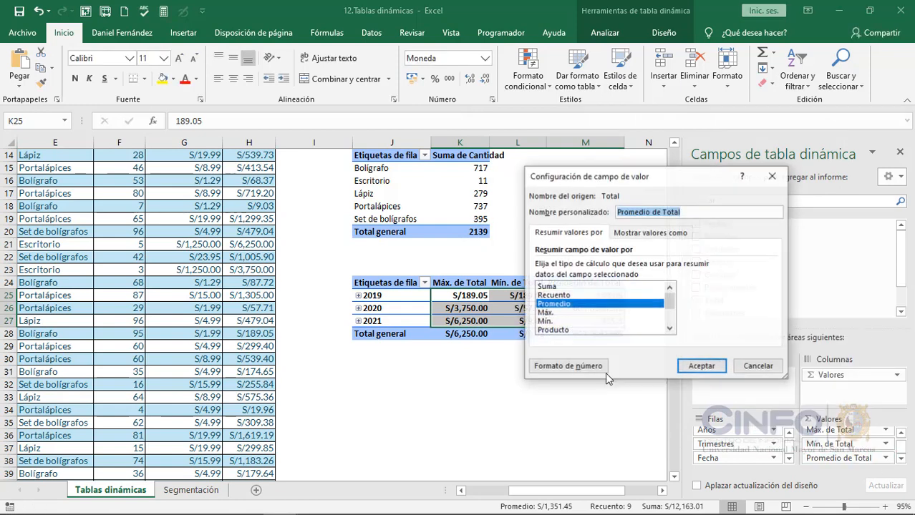
click(587, 369)
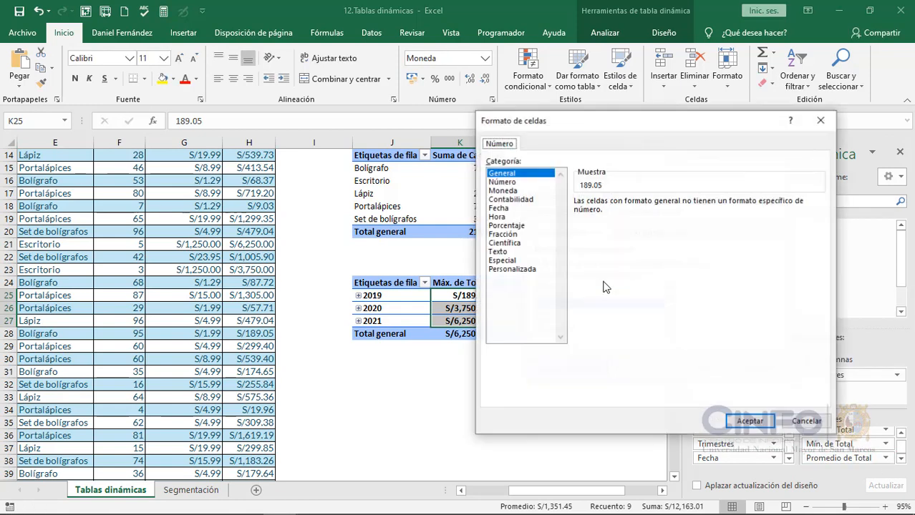
click(520, 191)
click(743, 423)
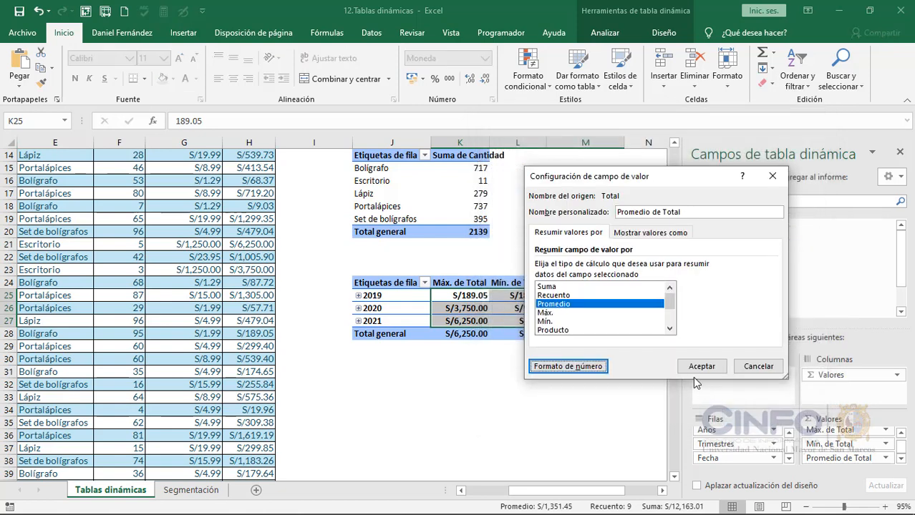
click(694, 367)
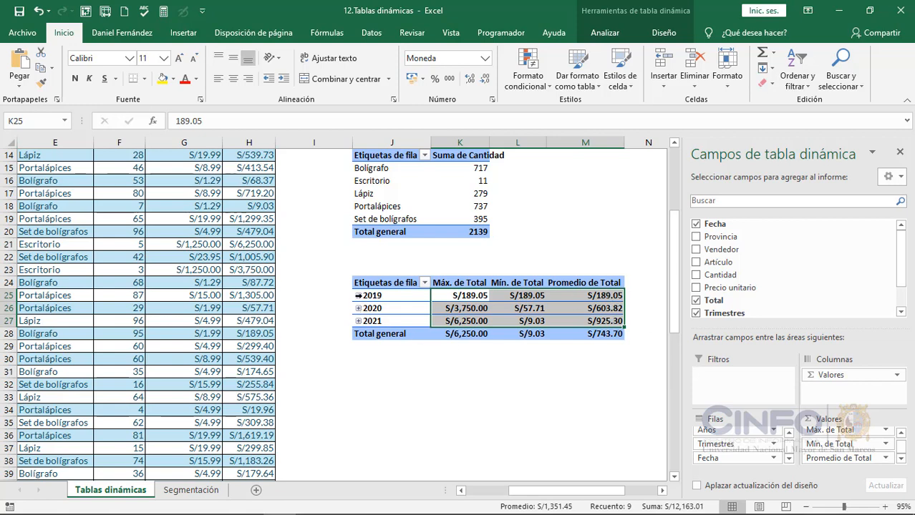
- Expand 2019 and 2020 to their quarters, and Trim.3 of 2020 to its months
click(358, 295)
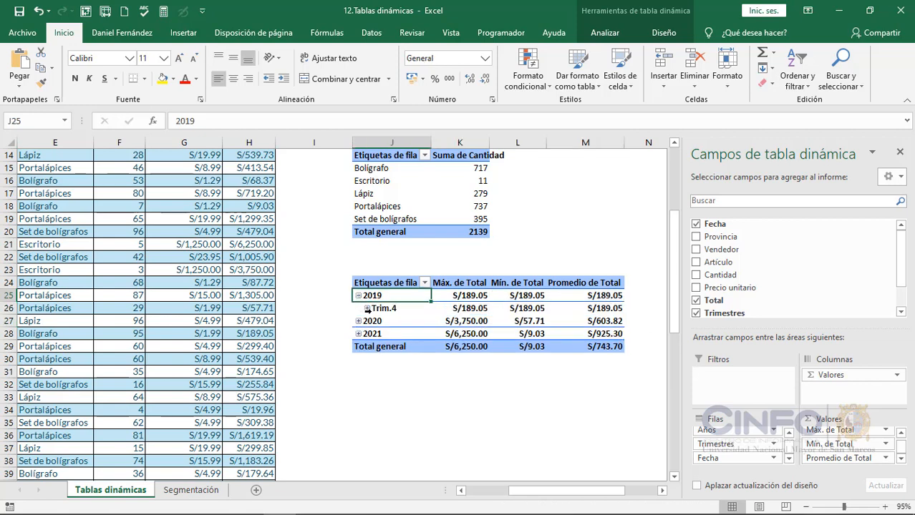
click(358, 321)
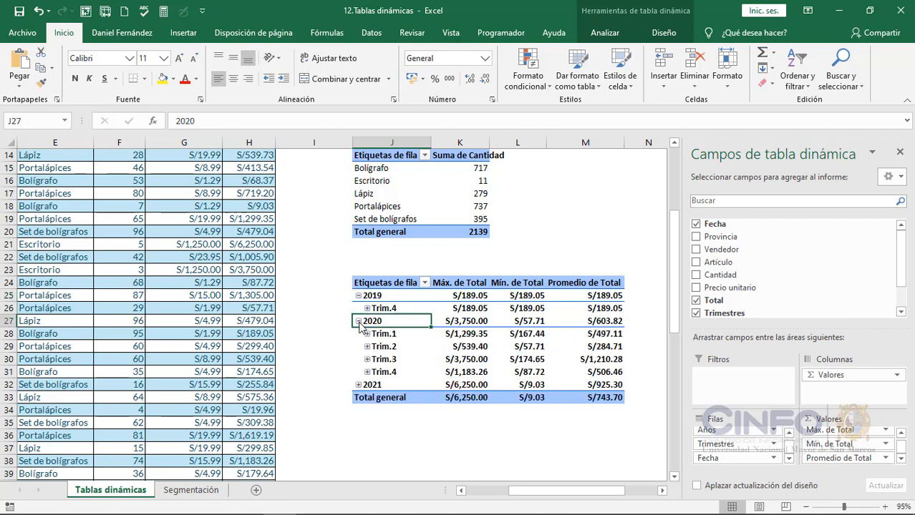
click(367, 360)
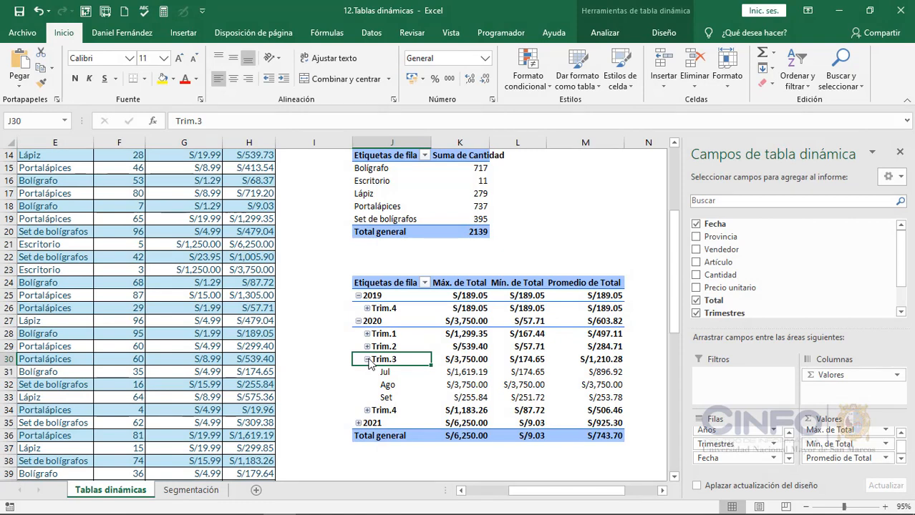
- Collapse the whole Años field of the date pivot table to the year level
click(372, 322)
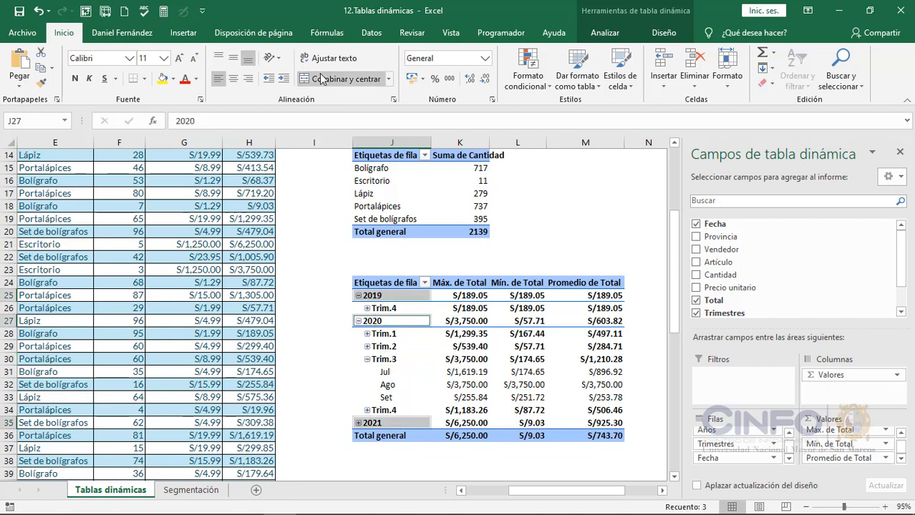
click(614, 32)
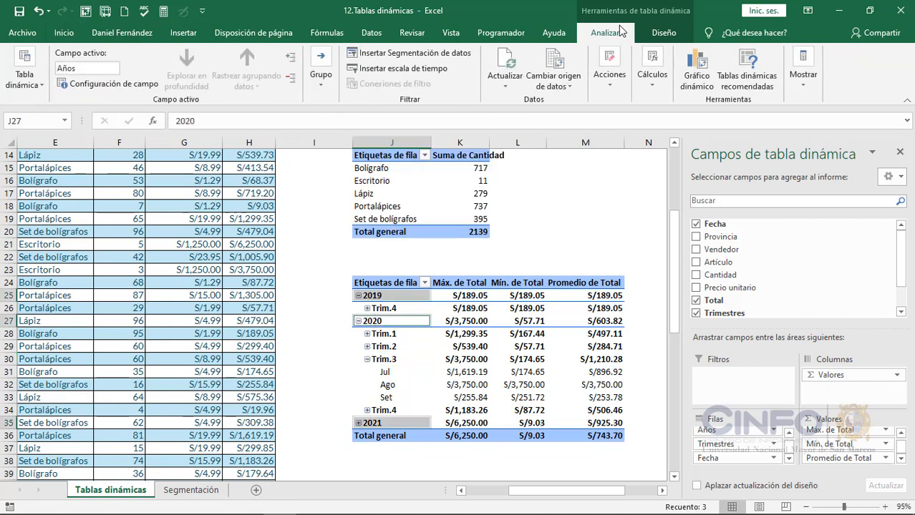
click(291, 78)
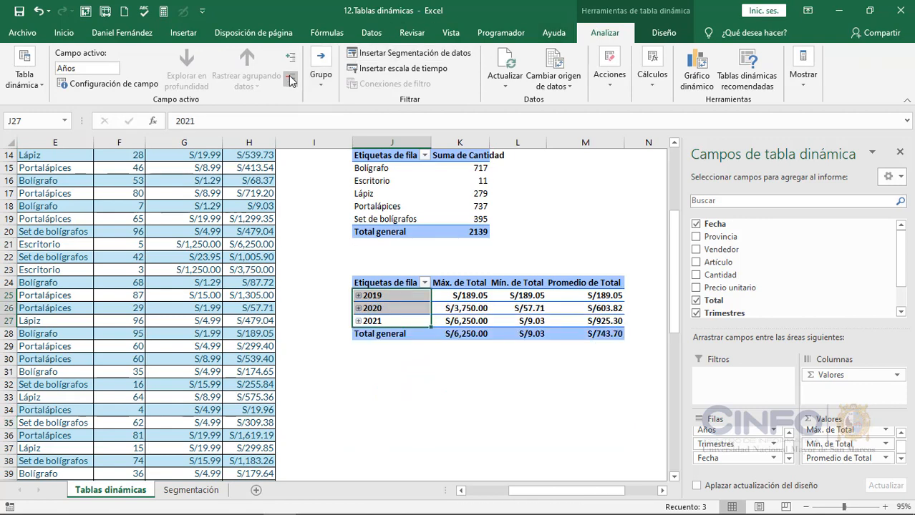
- Regroup the pivot table's dates by Días only, deselecting Meses, Trimestres and Años
click(386, 295)
right_click(386, 295)
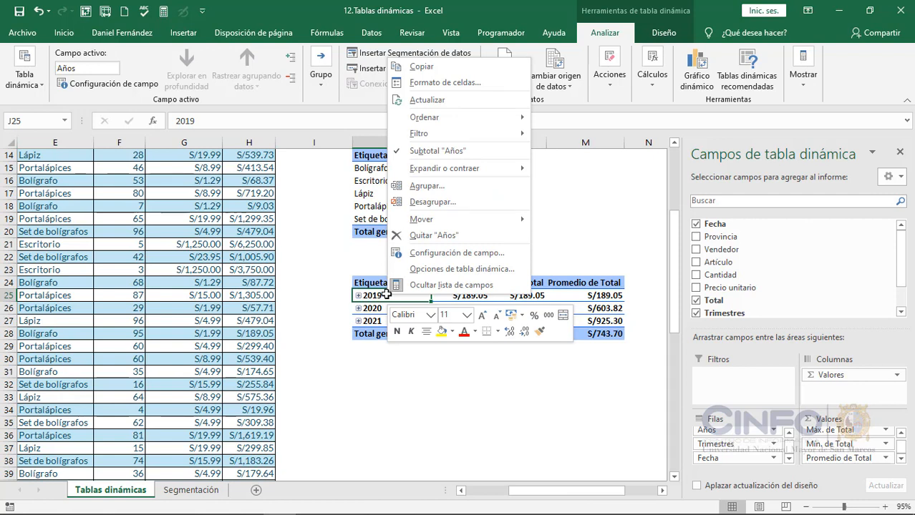
click(439, 187)
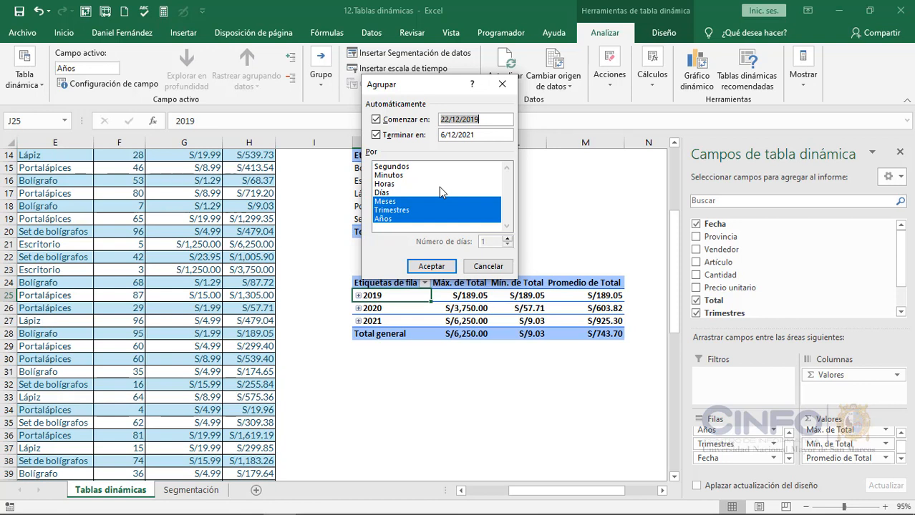
click(394, 194)
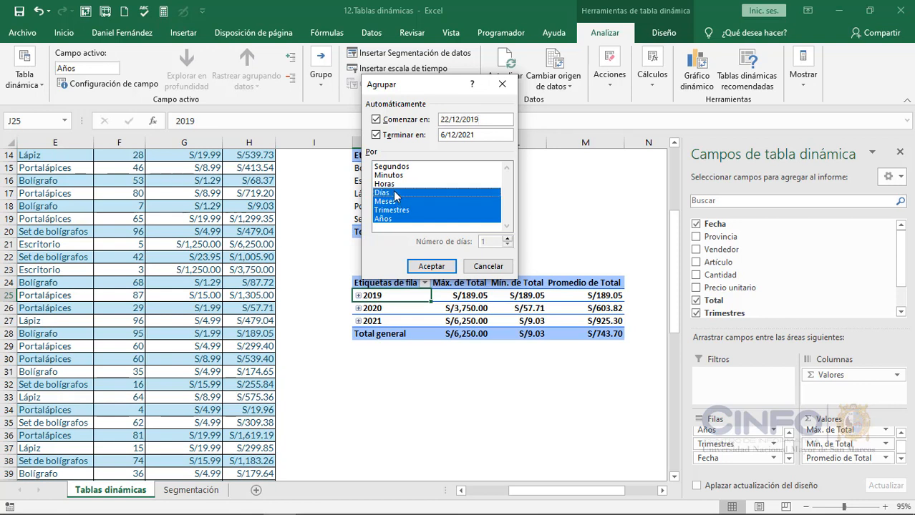
click(395, 202)
click(394, 211)
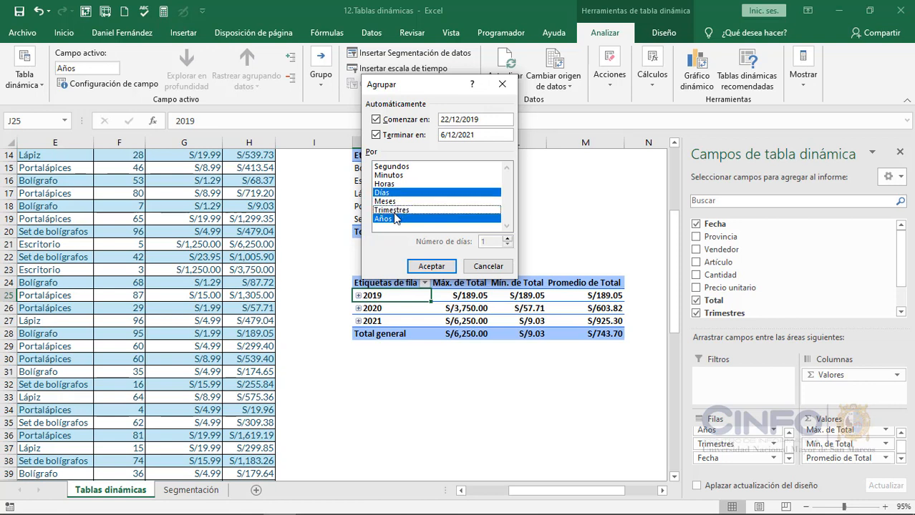
click(394, 219)
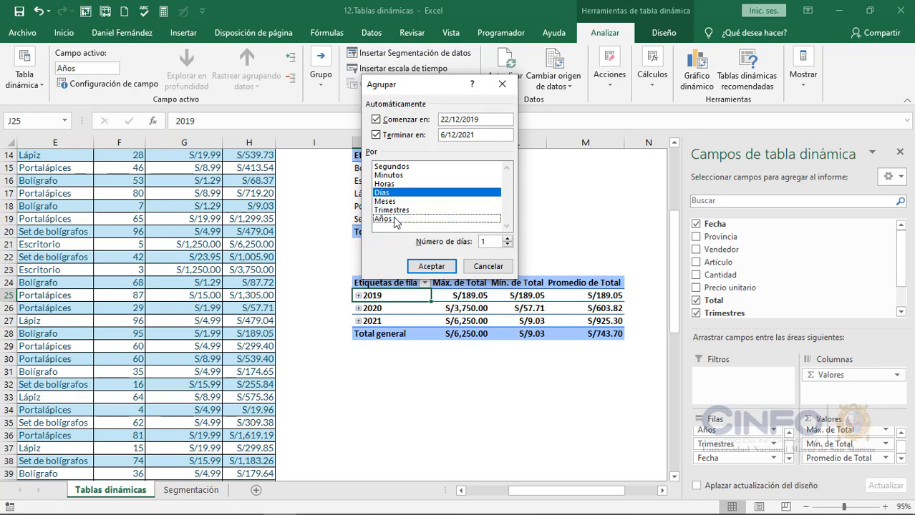
click(423, 269)
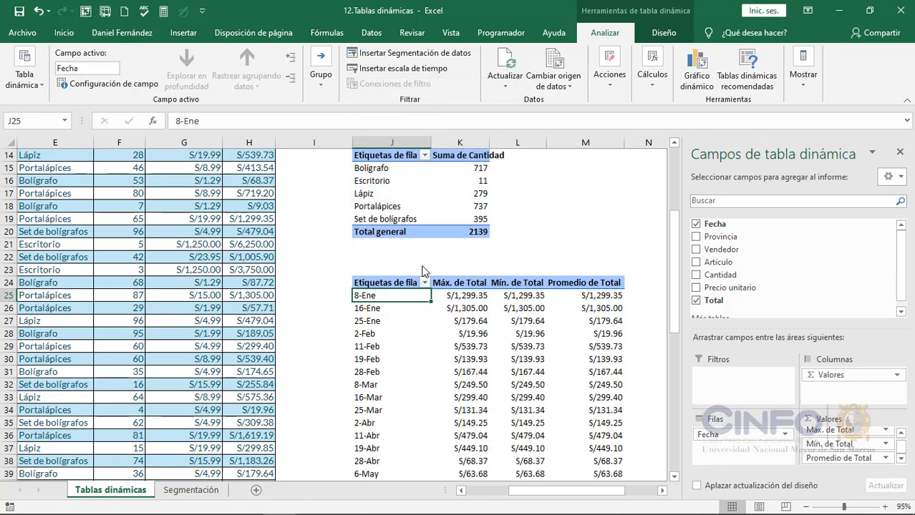
scroll(423, 269, down, 7)
scroll(422, 266, down, 7)
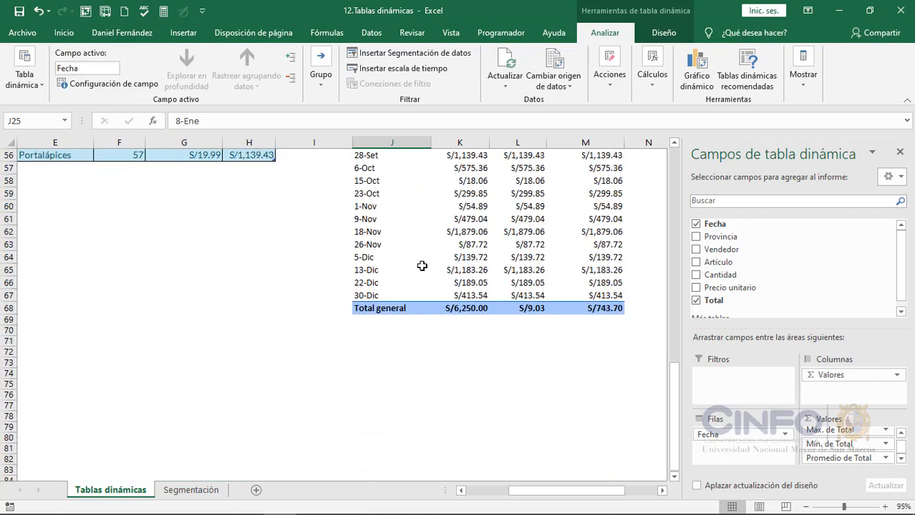
- Regroup the date pivot table's Fecha rows into intervals of 7 days
scroll(422, 267, up, 14)
scroll(423, 266, up, 1)
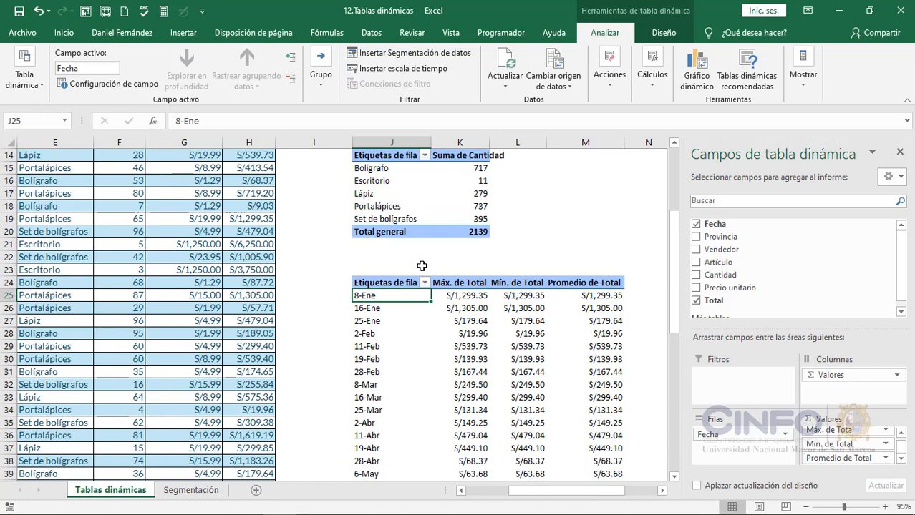
right_click(398, 296)
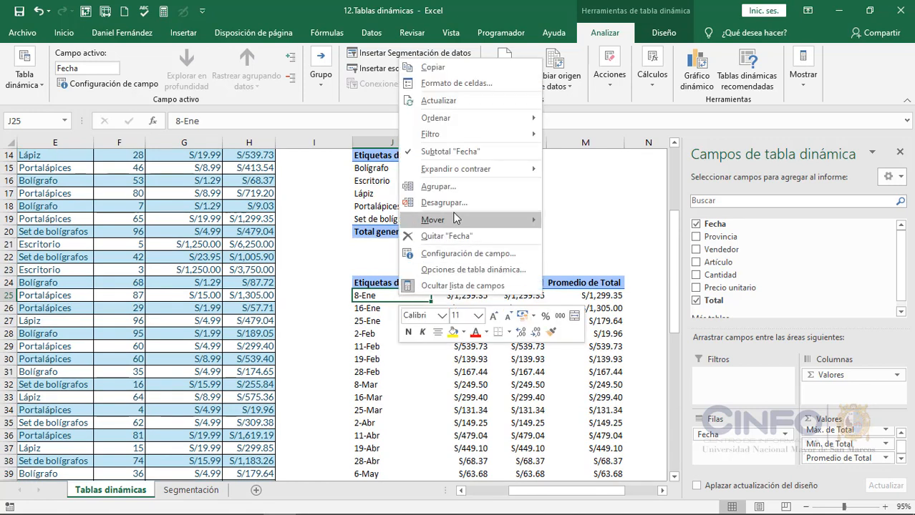
click(459, 187)
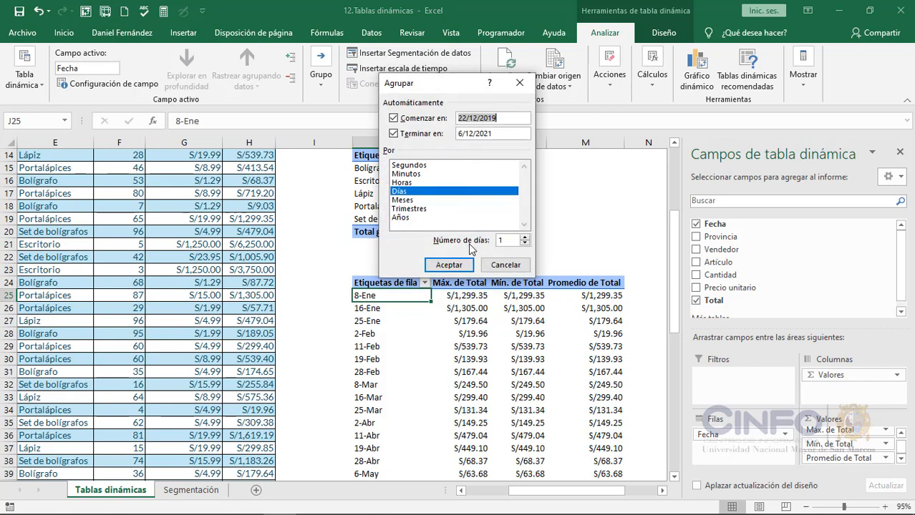
click(526, 239)
click(525, 239)
click(525, 239)
click(526, 237)
click(451, 266)
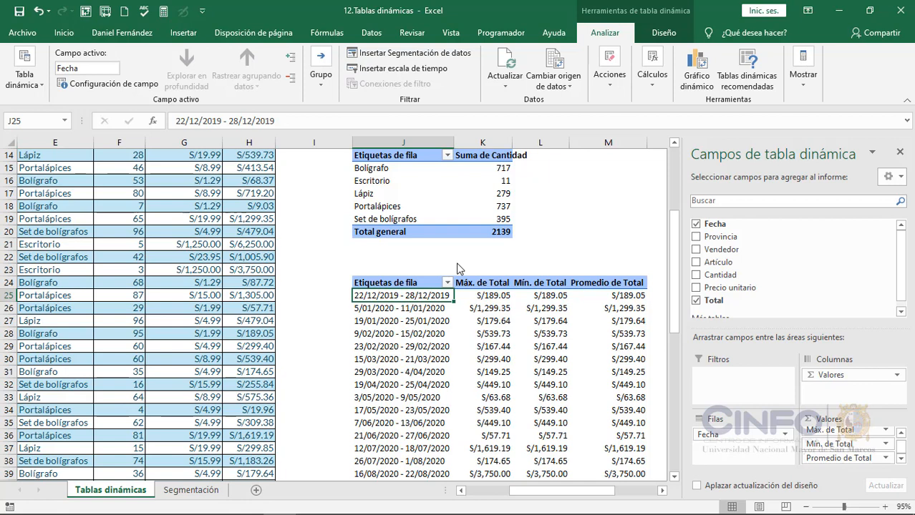
- Insert a pivot table based on all of Tabla_Ventas at cell J74 of the existing Tablas dinámicas sheet
click(207, 256)
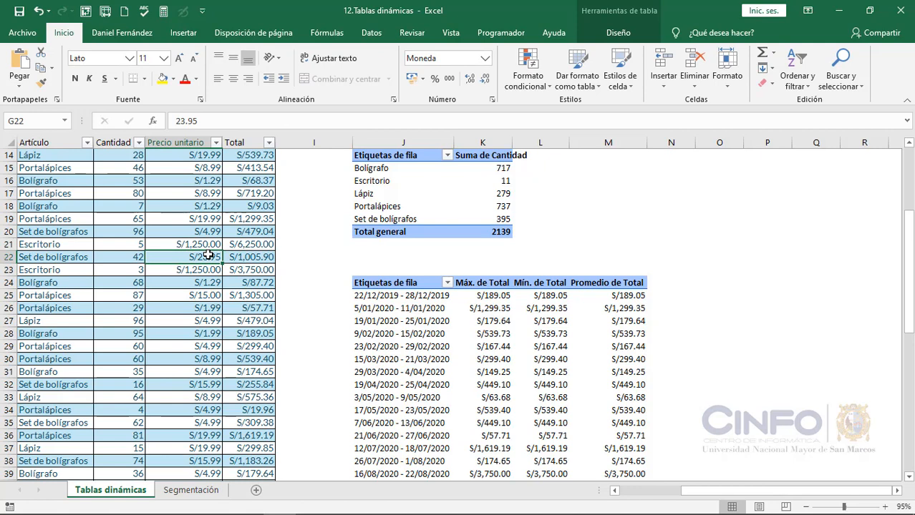
key(ctrl+a)
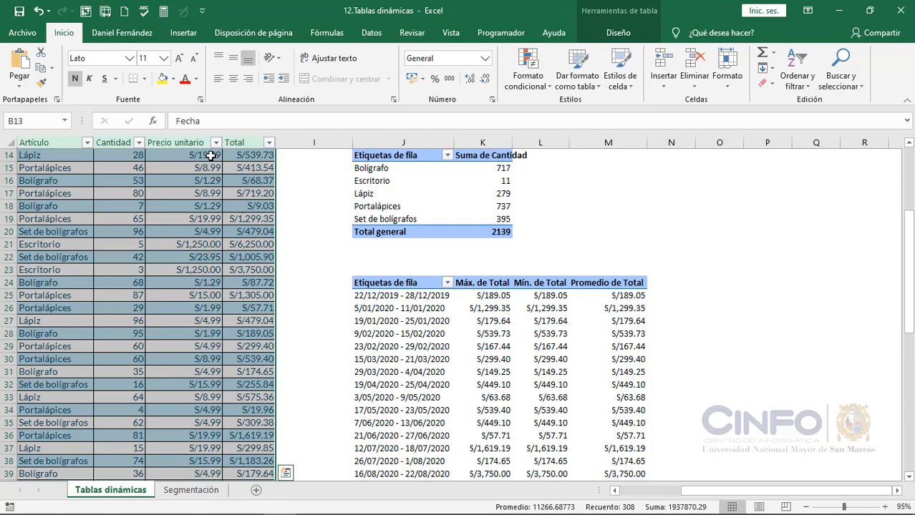
click(184, 33)
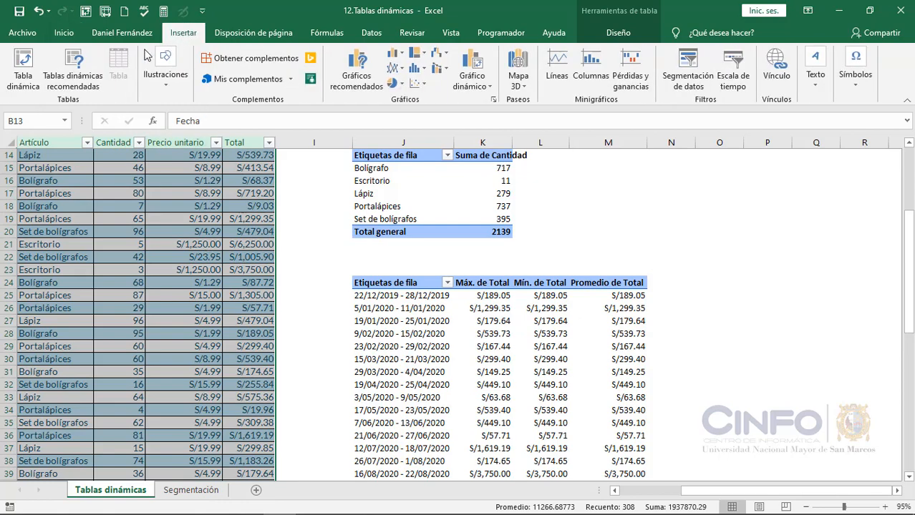
click(29, 72)
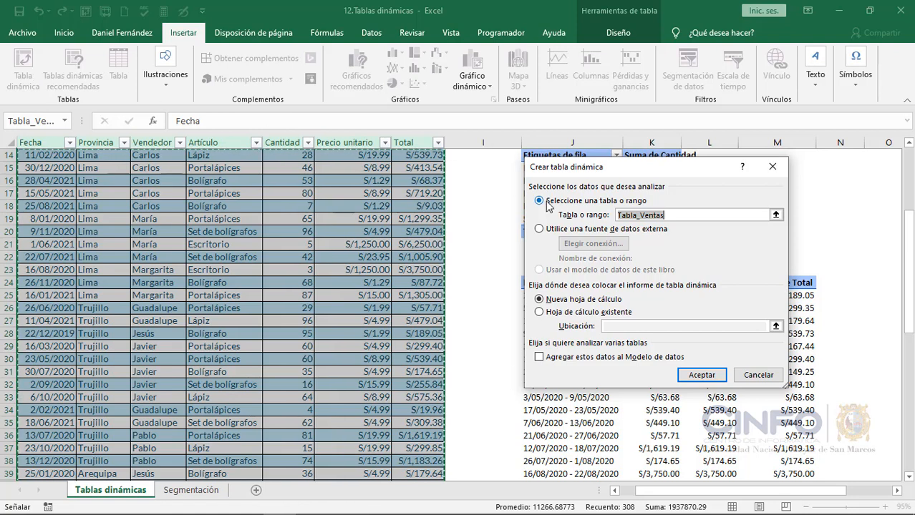
click(556, 319)
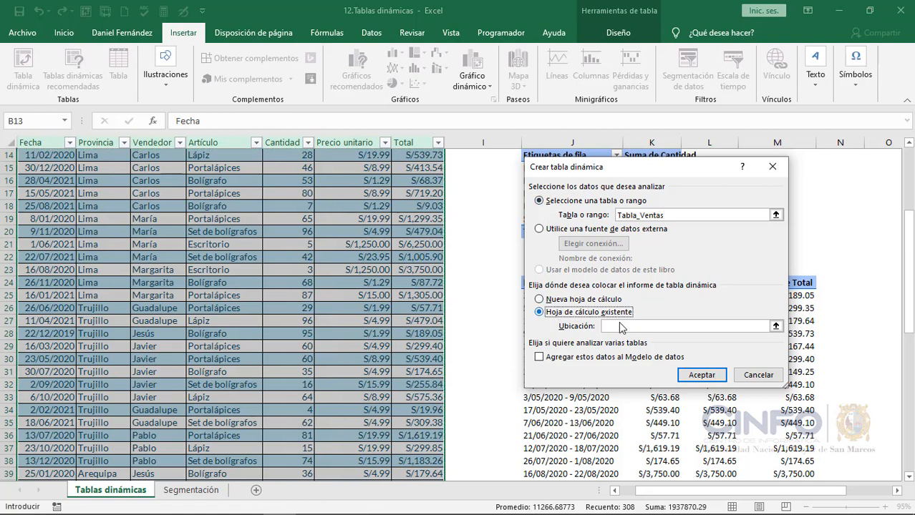
click(775, 326)
scroll(578, 391, down, 15)
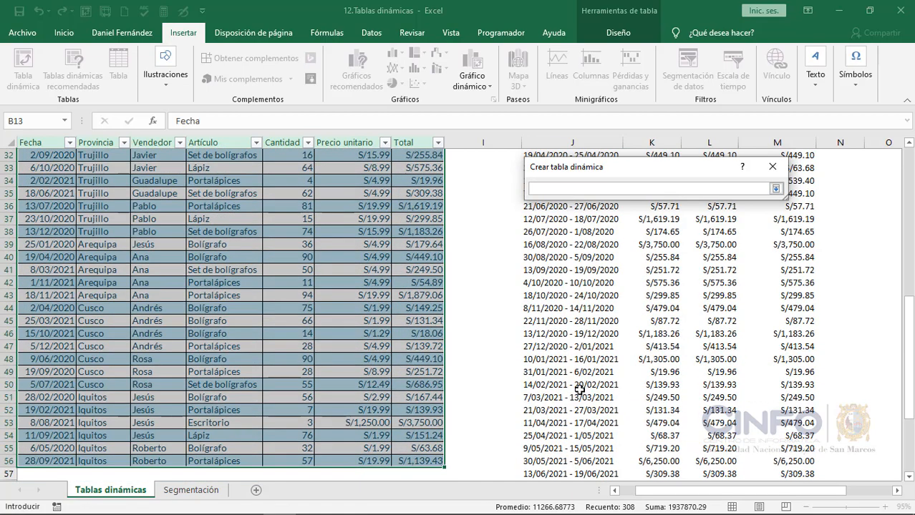
click(569, 335)
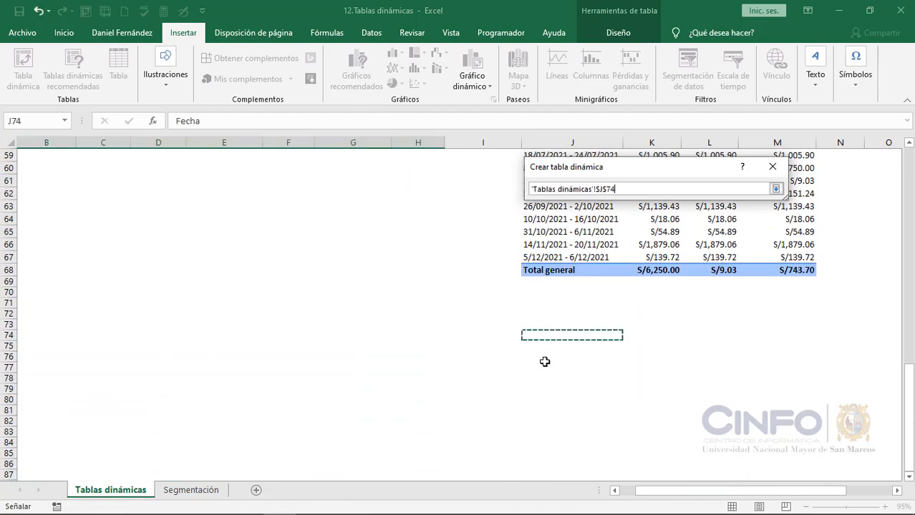
click(776, 190)
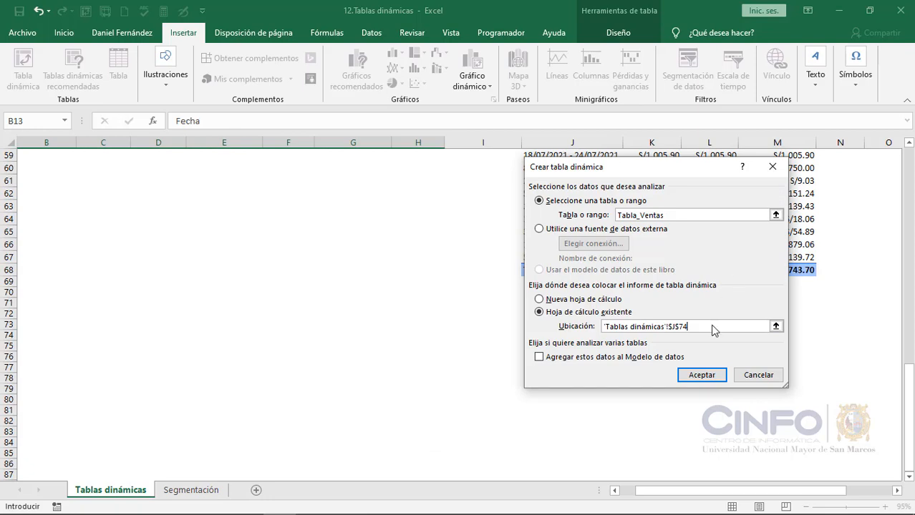
click(699, 376)
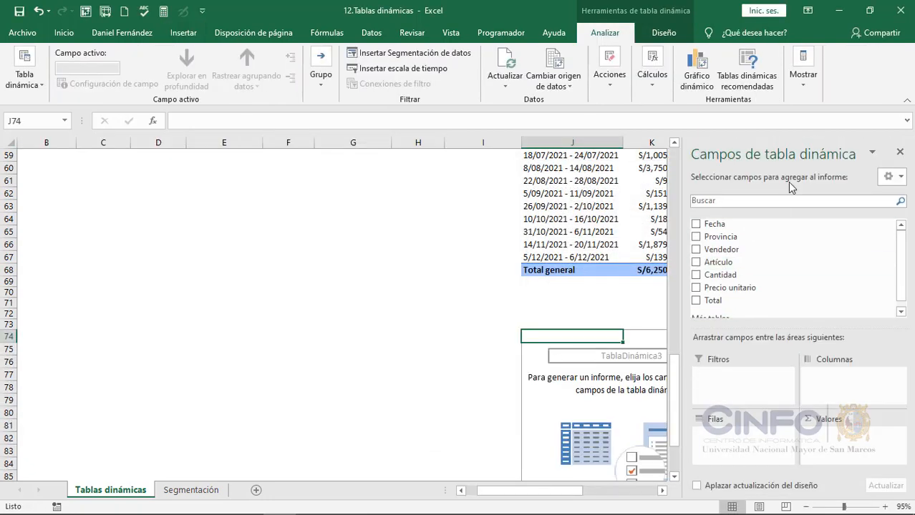
- Name the new empty pivot table TD_Vendedores
click(663, 491)
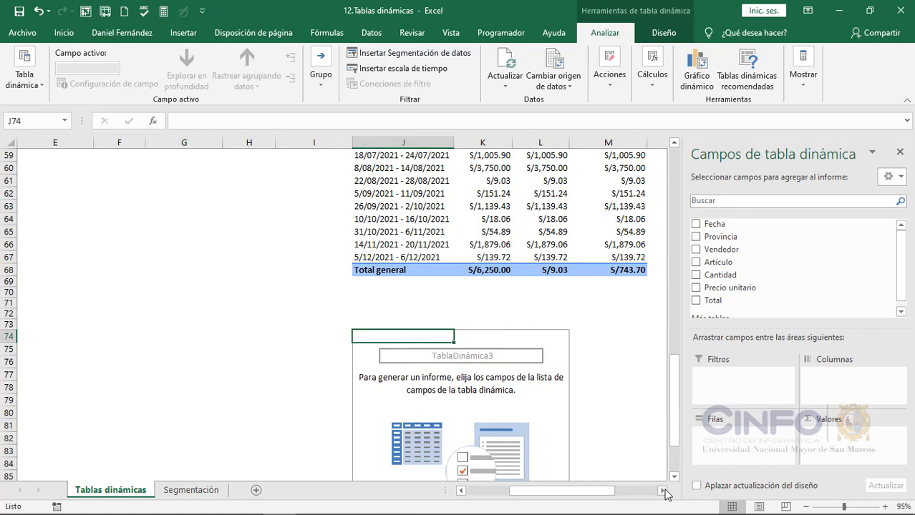
click(10, 76)
double_click(37, 129)
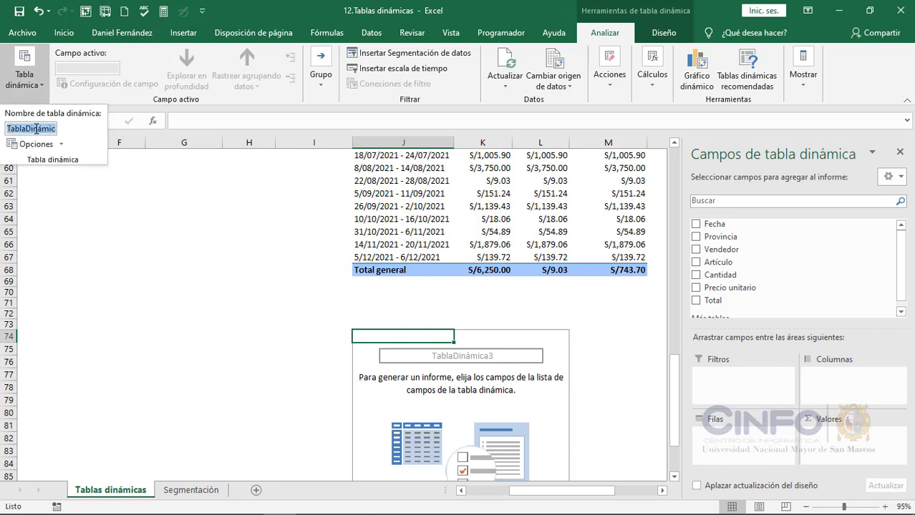
text(TD_)
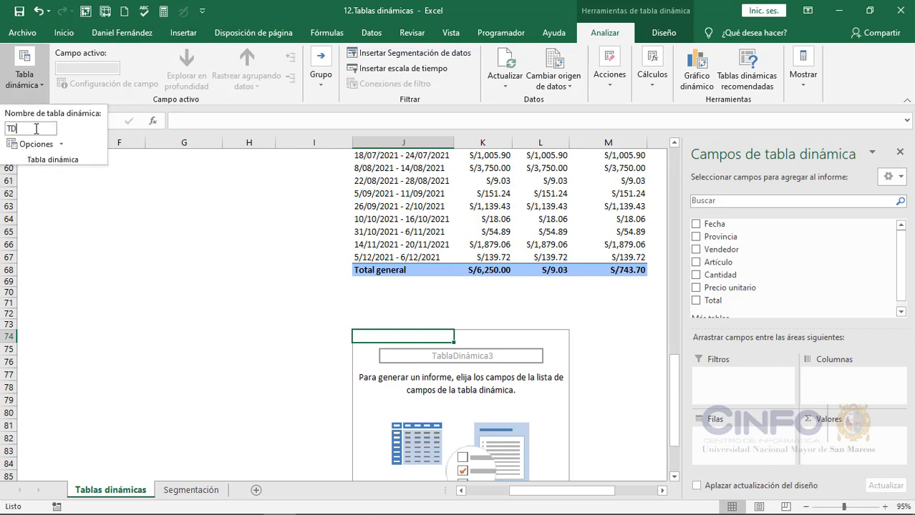
text(Vendedores)
key(Return)
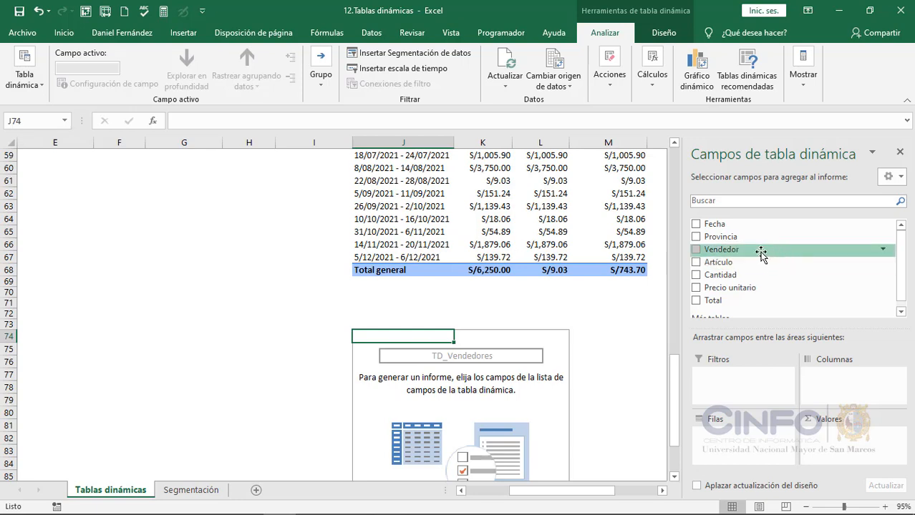
- Use Vendedor as the rows of TD_Vendedores and Total as its values, summarized by Promedio
drag(757, 250, 730, 451)
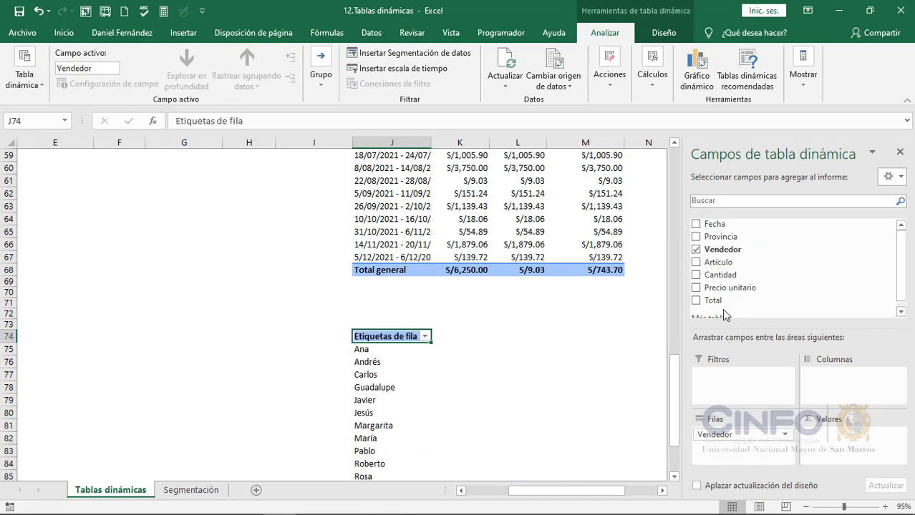
drag(716, 300, 848, 436)
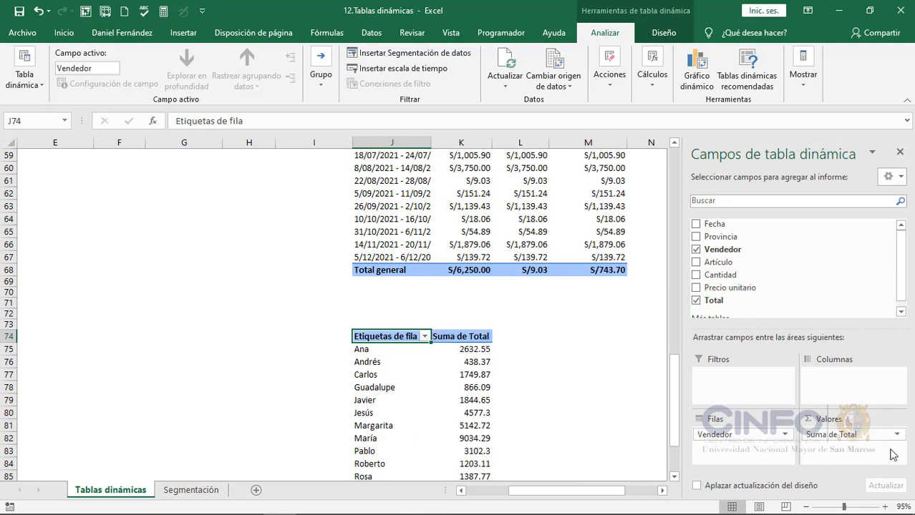
click(897, 434)
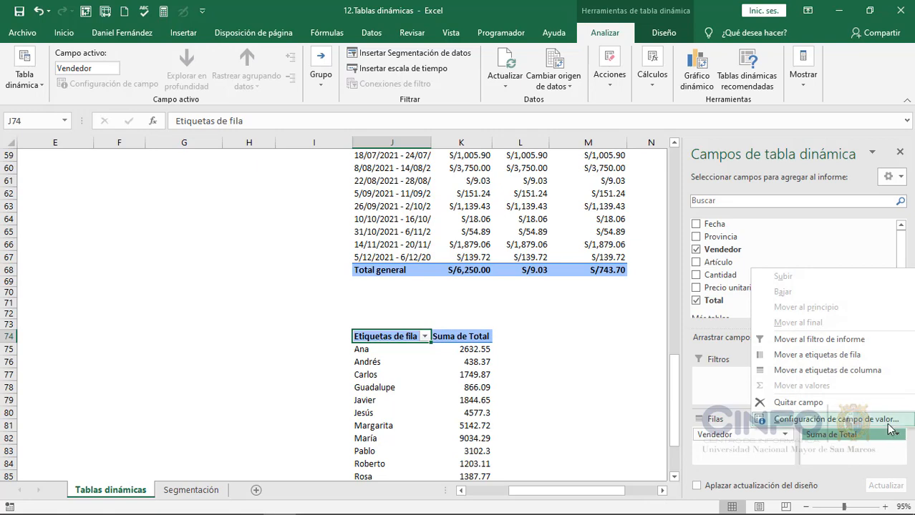
click(887, 420)
click(560, 304)
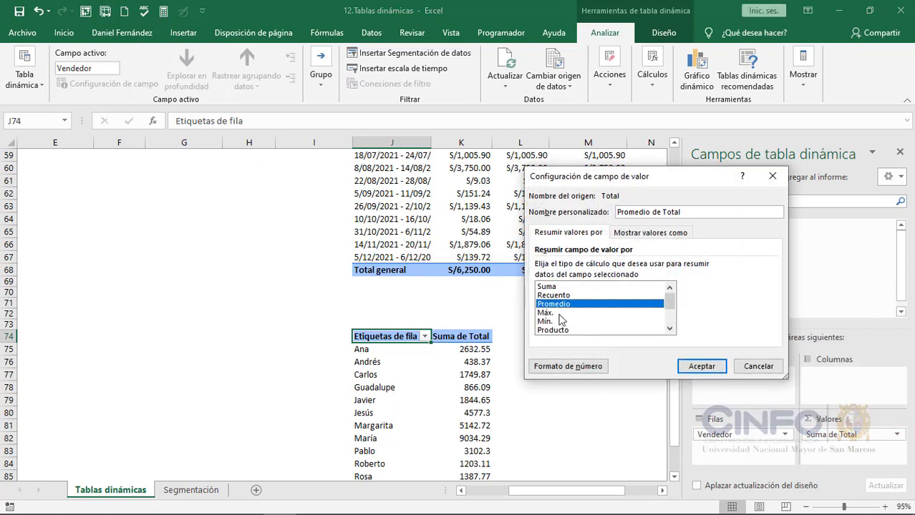
click(714, 366)
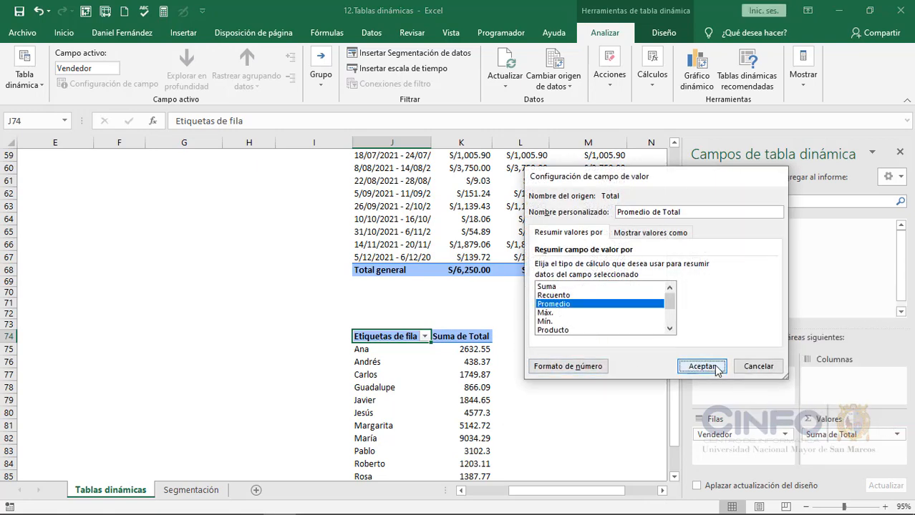
- Apply the Moneda number format to the Promedio de Total field of TD_Vendedores
click(823, 435)
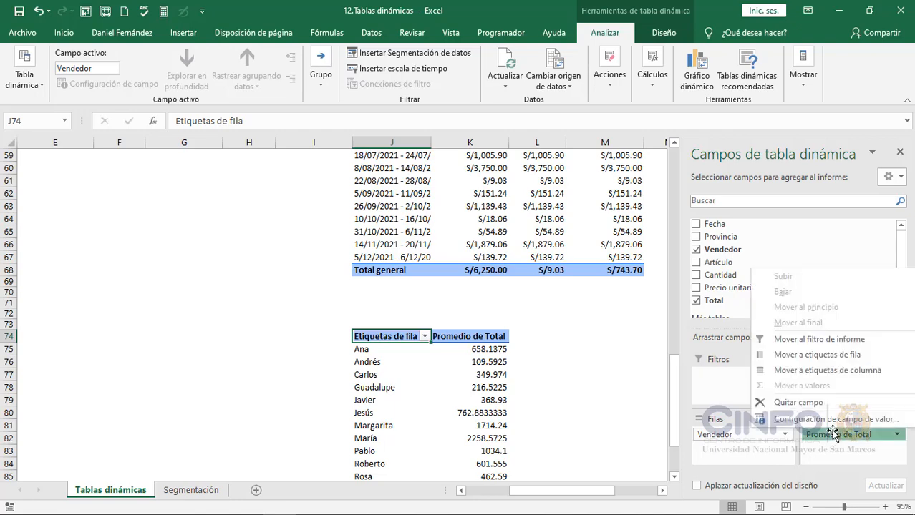
click(830, 420)
click(610, 366)
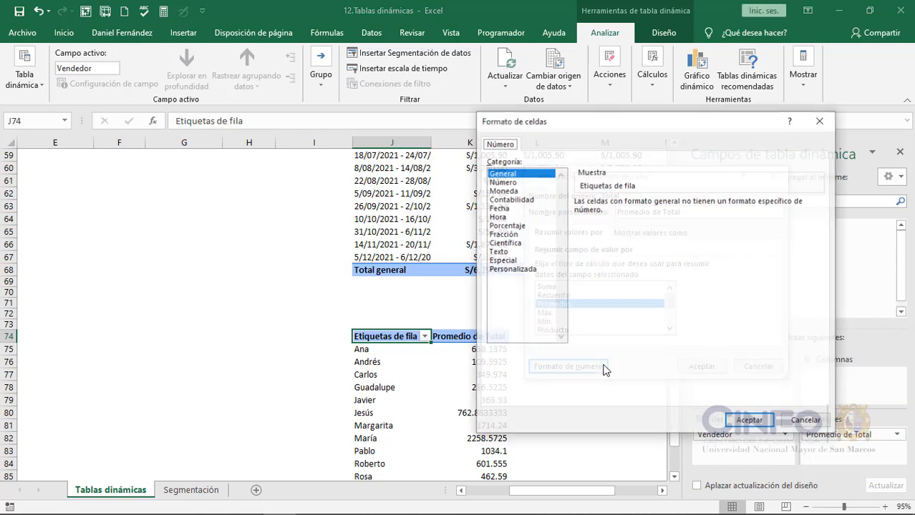
click(529, 190)
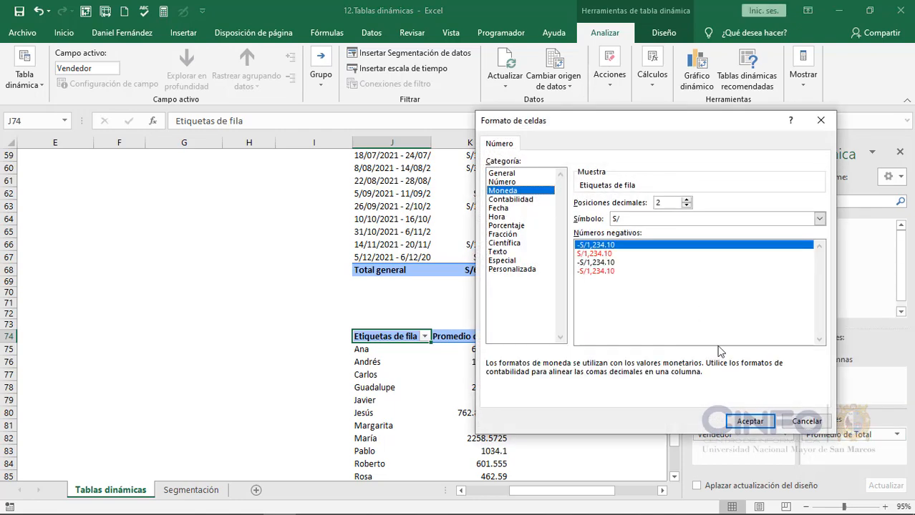
click(763, 422)
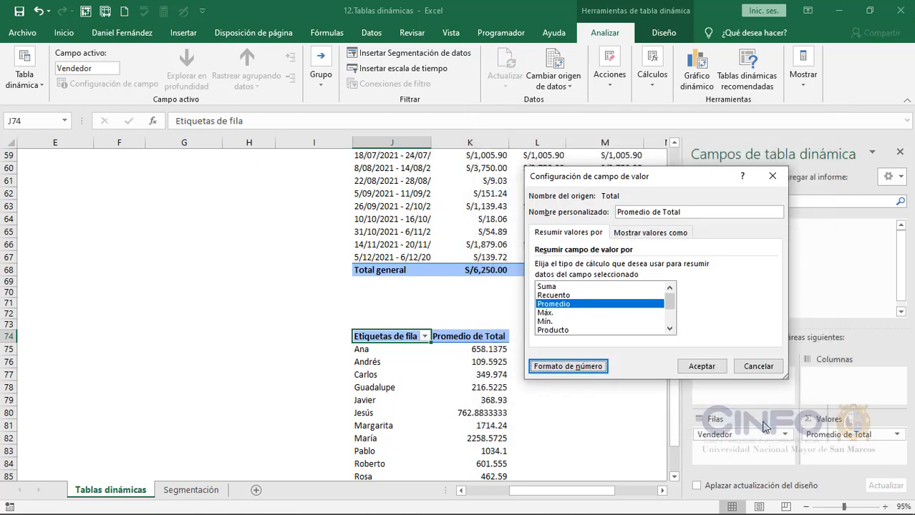
click(715, 368)
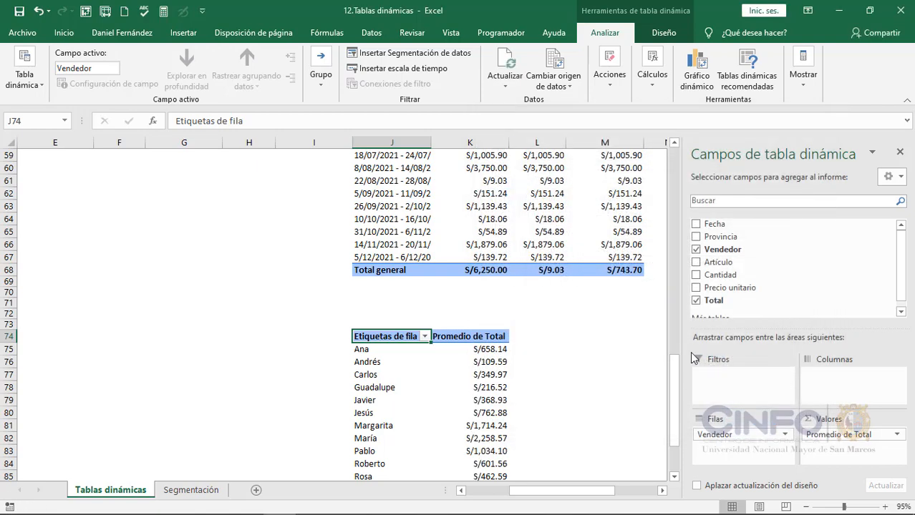
- Group the five sellers in J75, J78, J81, J82 and J85 of TD_Vendedores together
scroll(585, 317, down, 2)
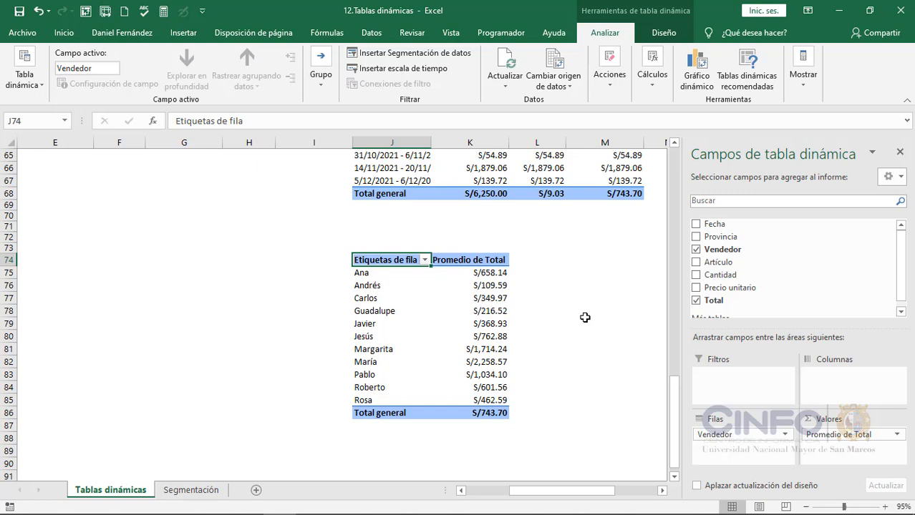
click(365, 273)
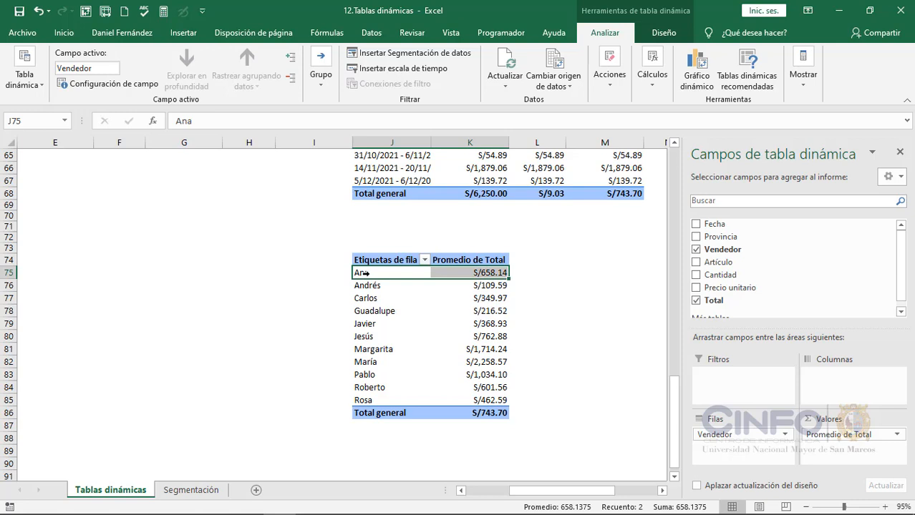
key(ctrl)
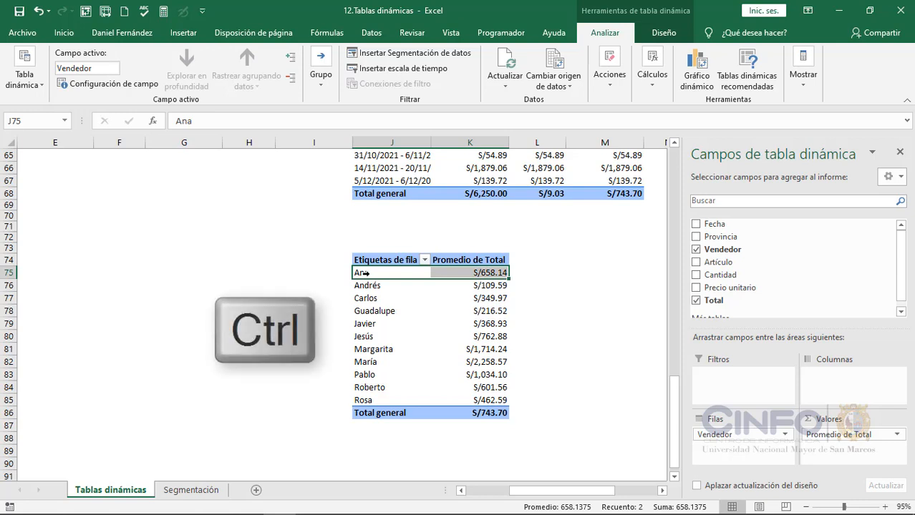
ctrl+click(368, 312)
ctrl+click(365, 349)
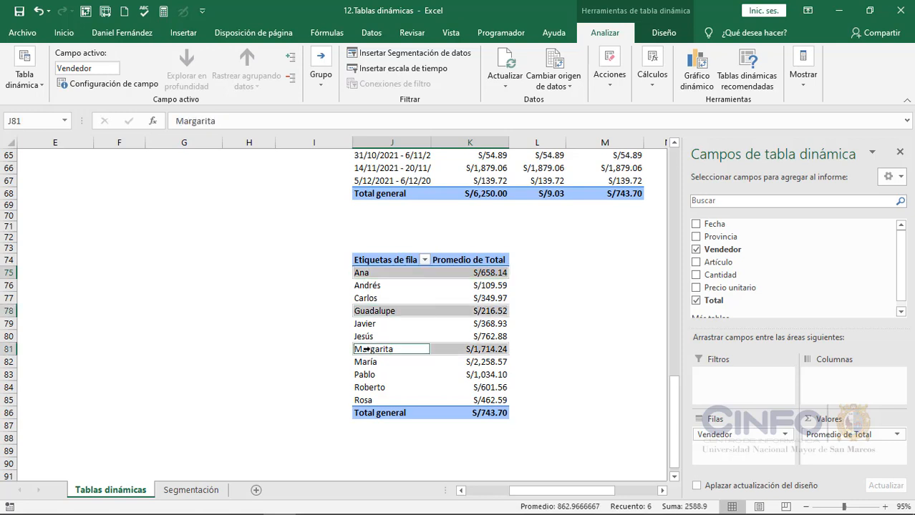
ctrl+click(365, 362)
ctrl+click(362, 401)
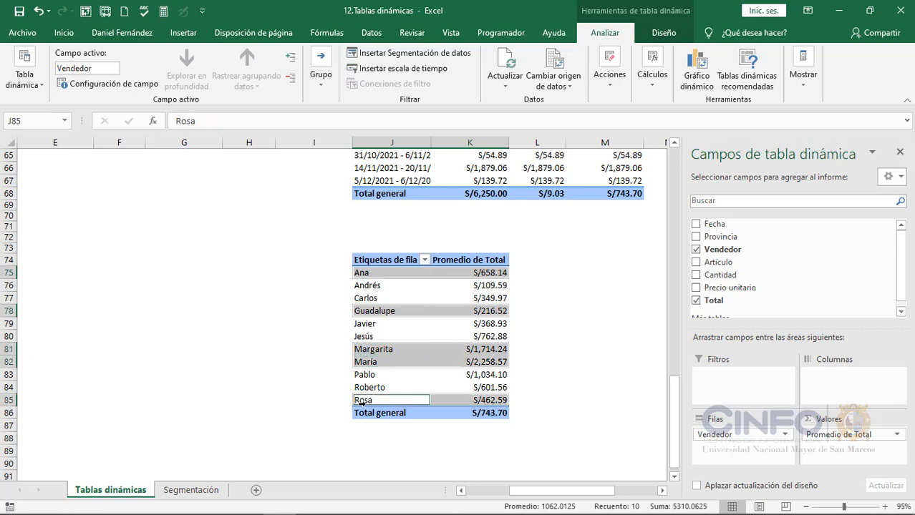
right_click(362, 402)
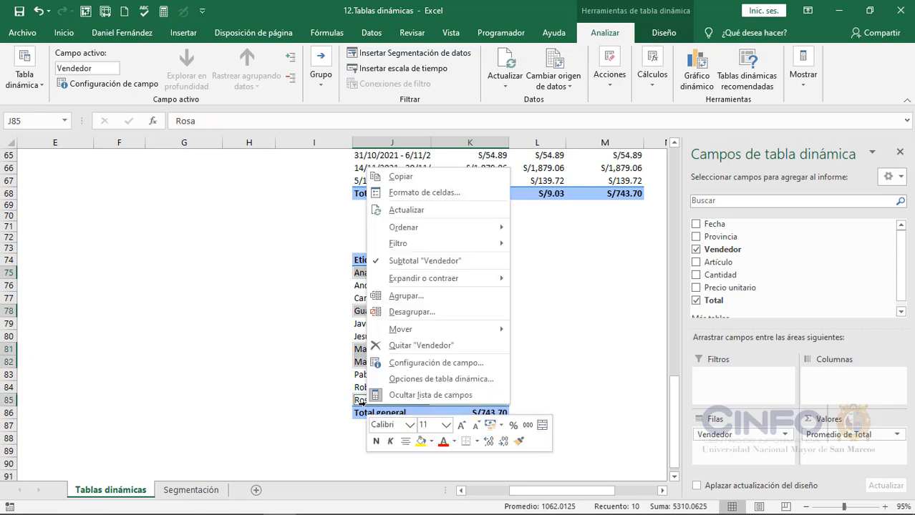
click(406, 296)
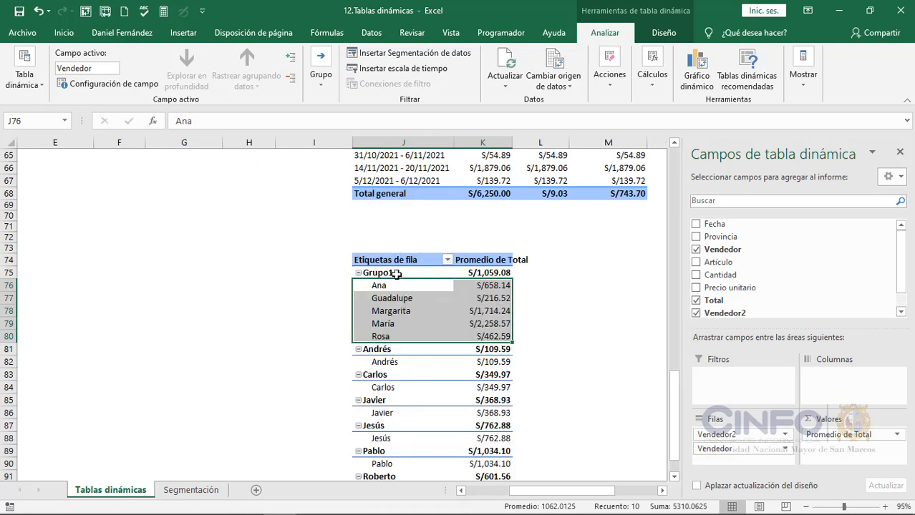
- Rename the grouped sellers' label in J75 of TD_Vendedores as Mujeres
click(394, 272)
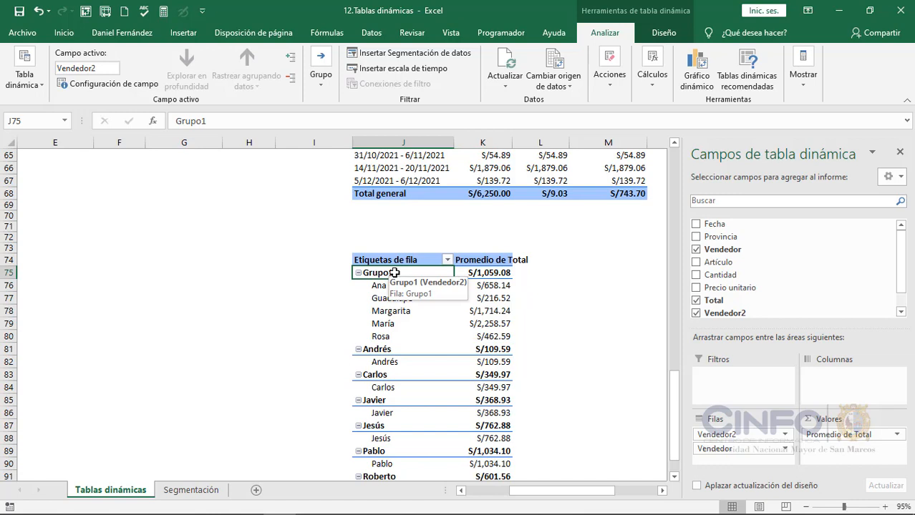
text(Mujeres)
key(Return)
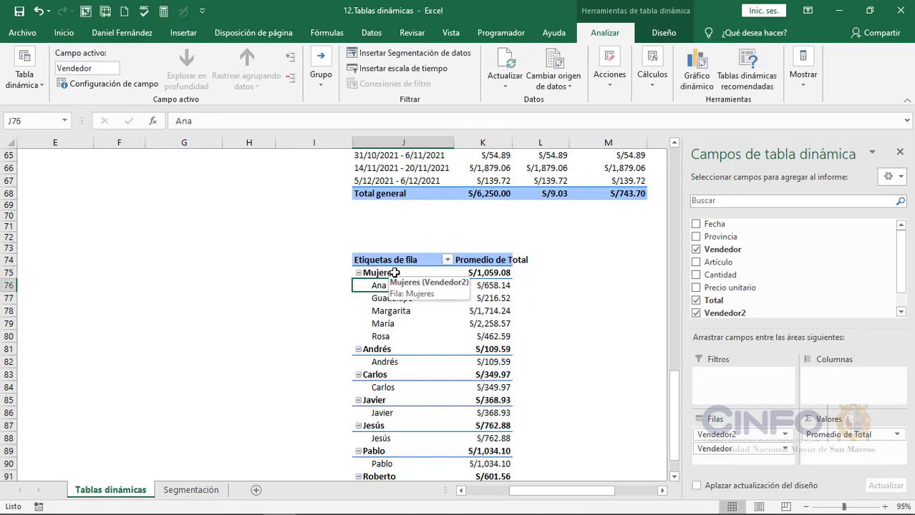
click(384, 359)
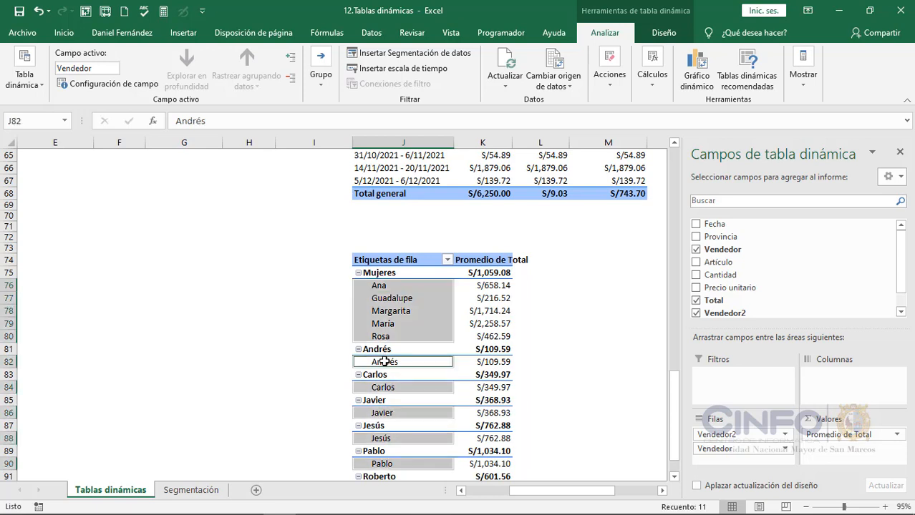
click(384, 361)
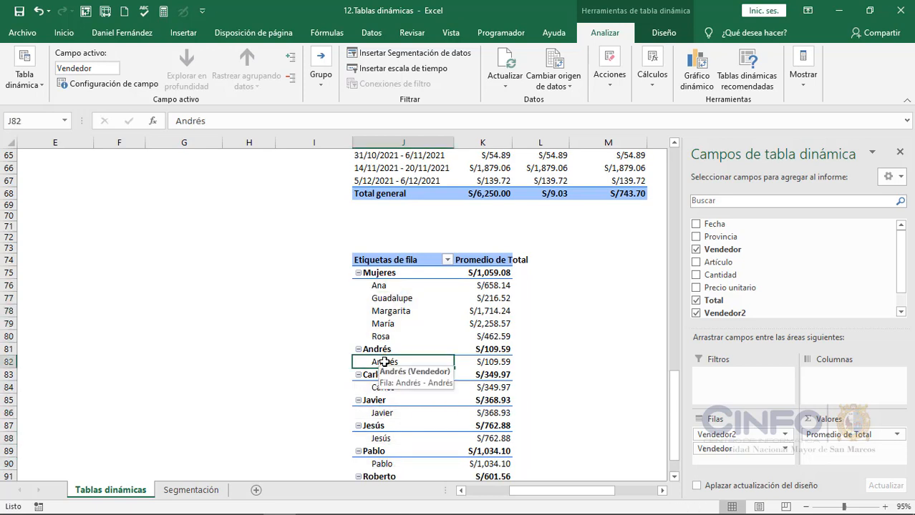
ctrl+click(386, 387)
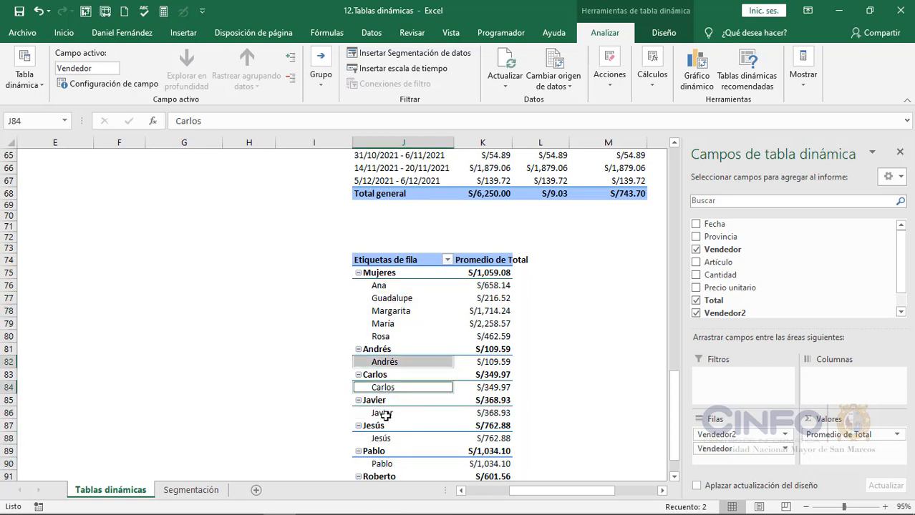
ctrl+click(384, 413)
ctrl+click(383, 438)
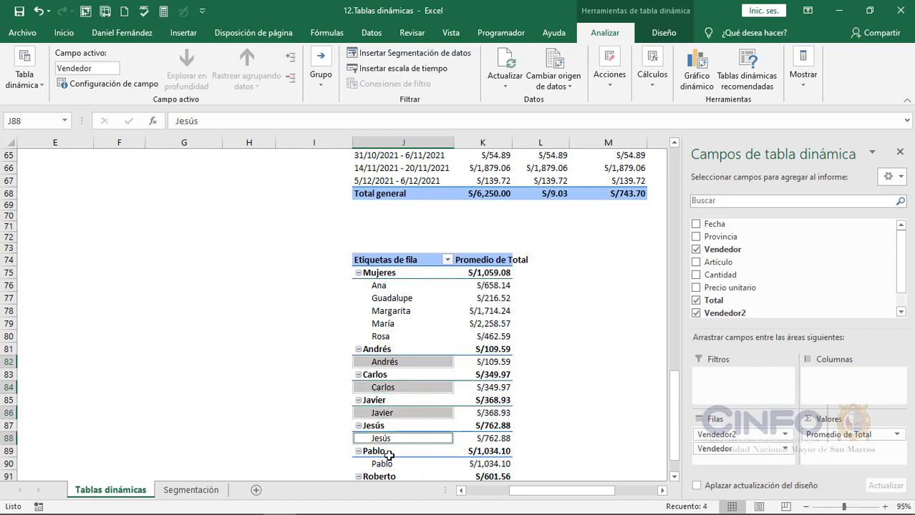
ctrl+click(388, 460)
scroll(389, 459, down, 2)
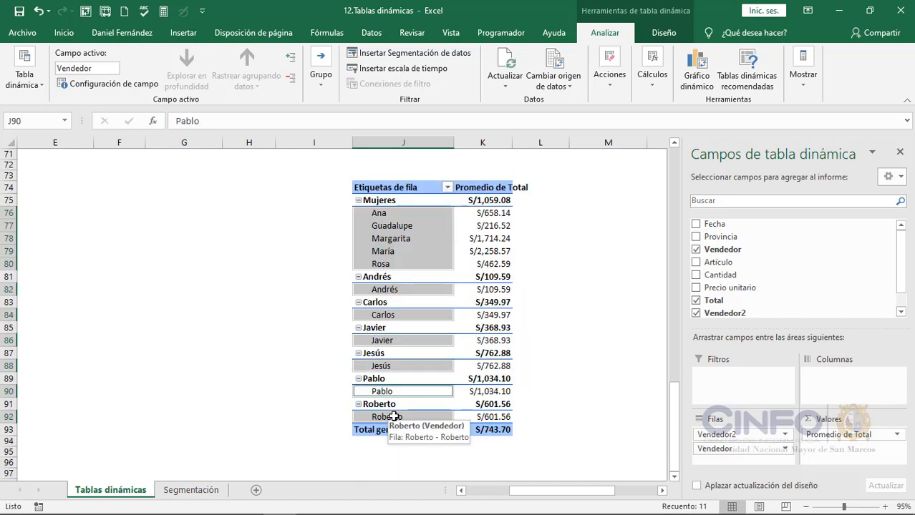
- Group the six remaining sellers in J82, J84, J86, J88, J90 and J92 of TD_Vendedores together
click(387, 291)
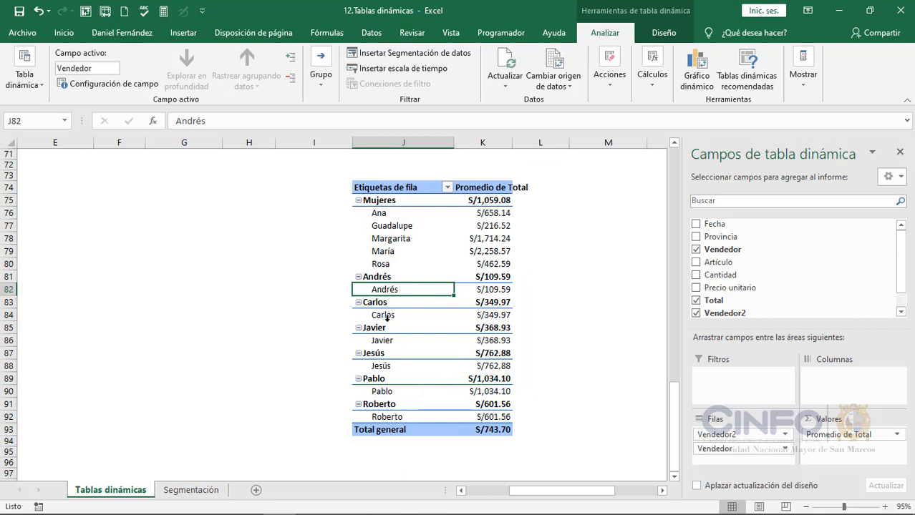
ctrl+click(387, 315)
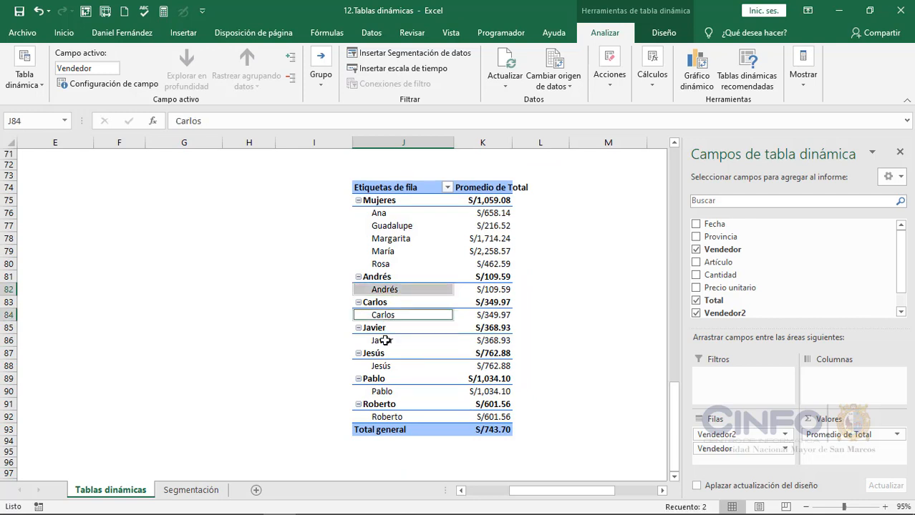
ctrl+click(385, 341)
ctrl+click(386, 367)
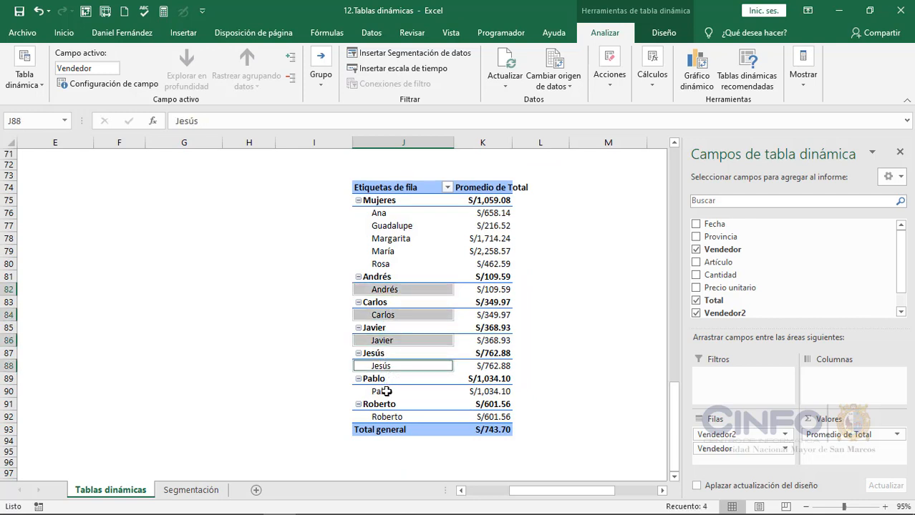
ctrl+click(386, 392)
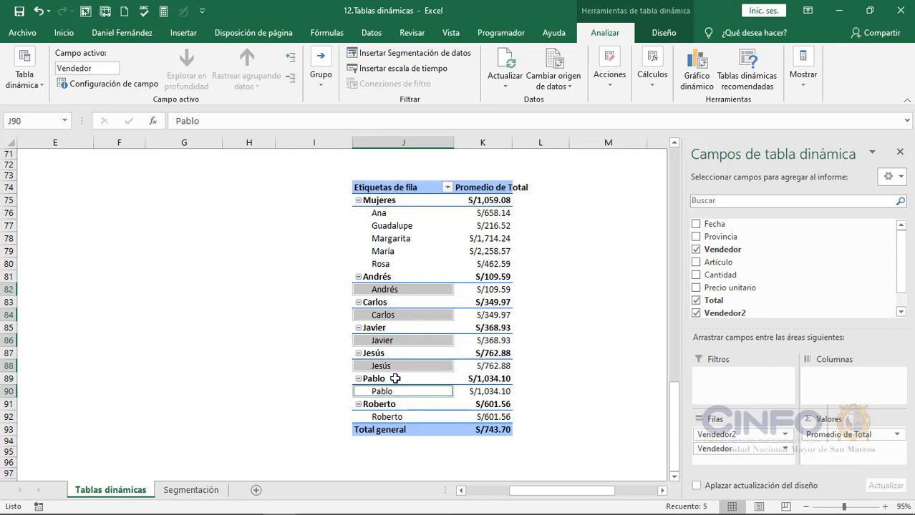
ctrl+click(387, 416)
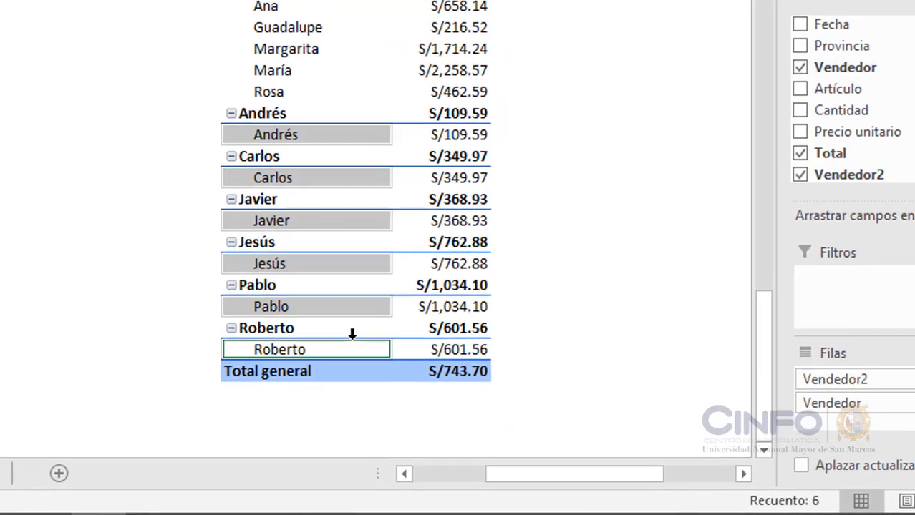
click(412, 390)
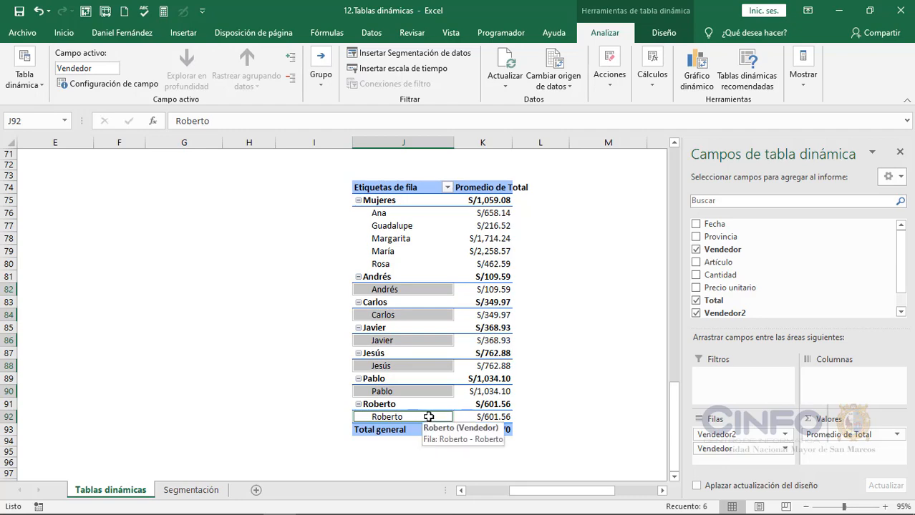
right_click(428, 417)
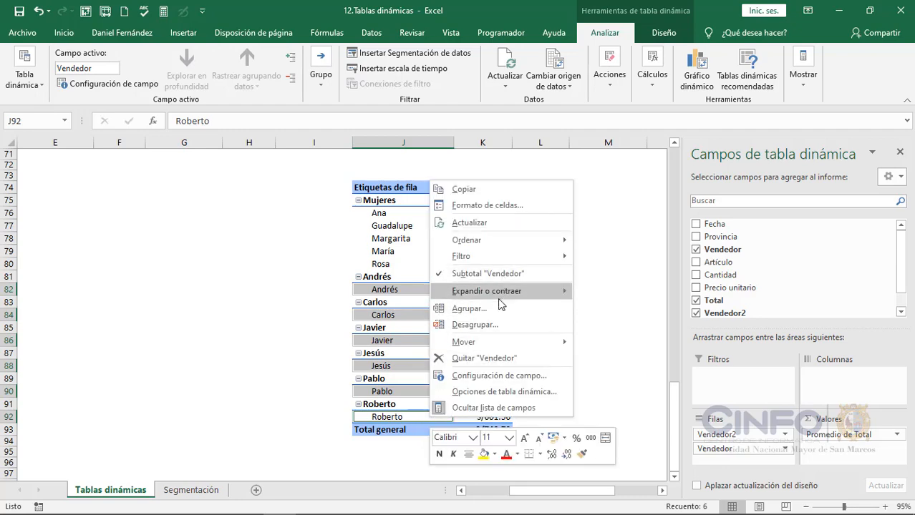
click(469, 308)
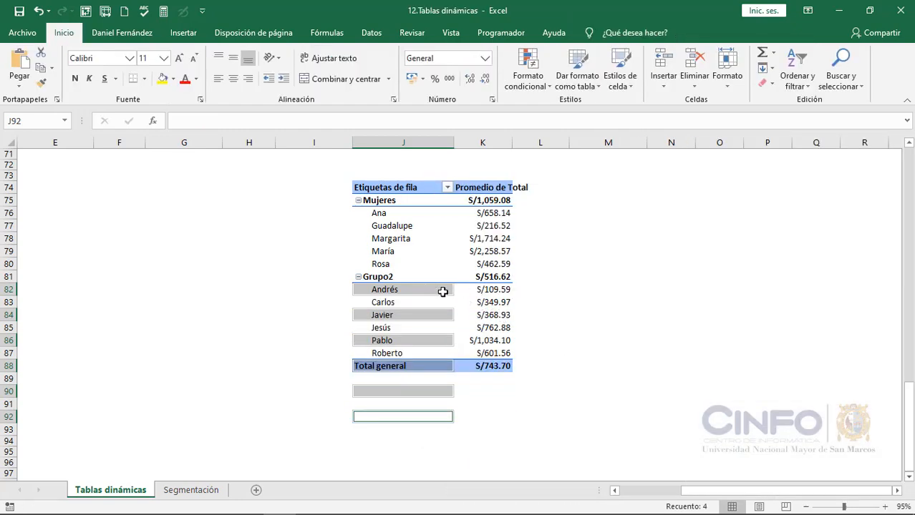
- Rename the new seller group's label in J81 as Varones
click(418, 277)
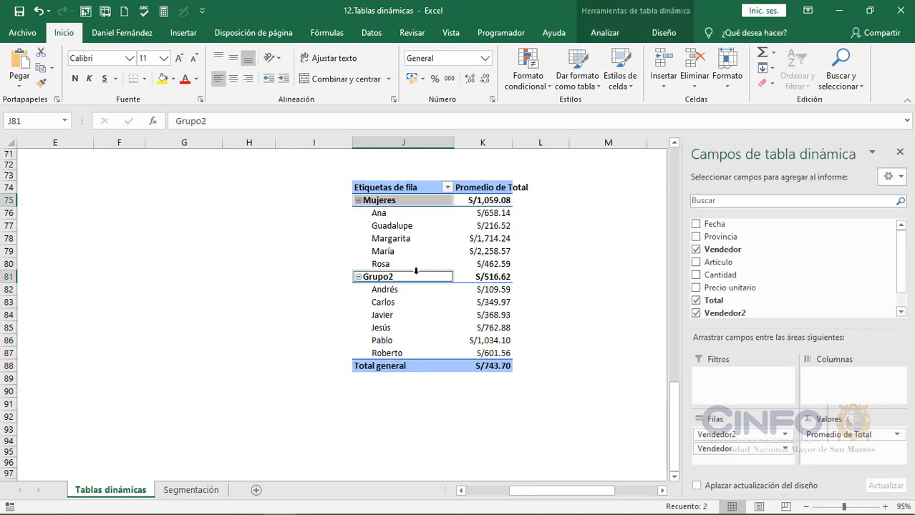
text(Varones)
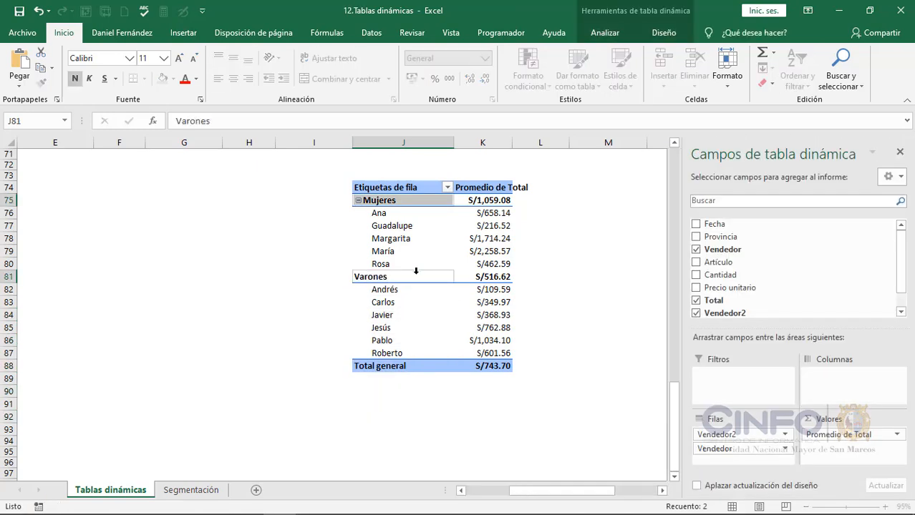
key(Return)
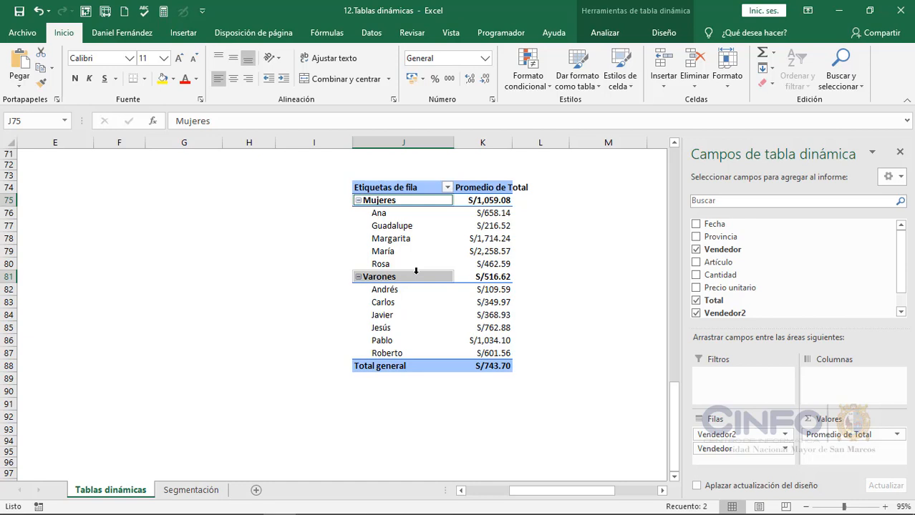
- Collapse the entire Vendedor2 field so only the Mujeres and Varones groups are listed
click(379, 278)
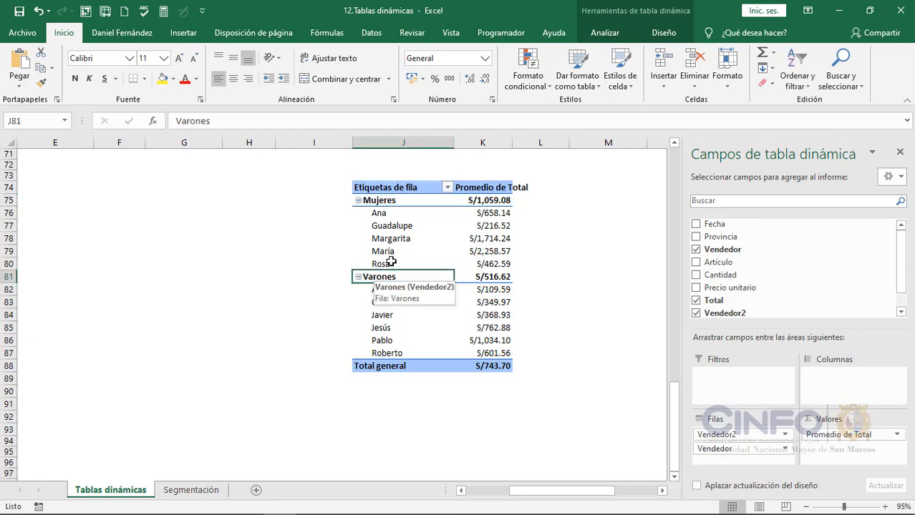
click(607, 32)
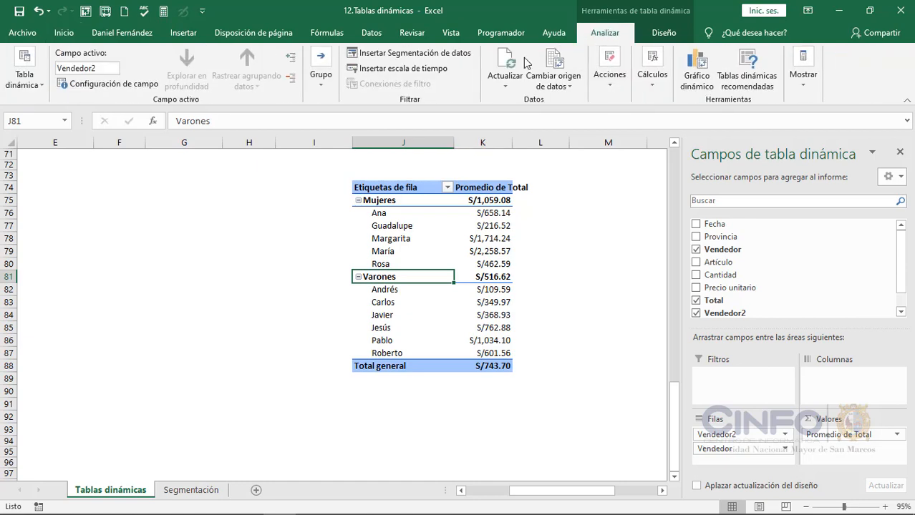
click(288, 79)
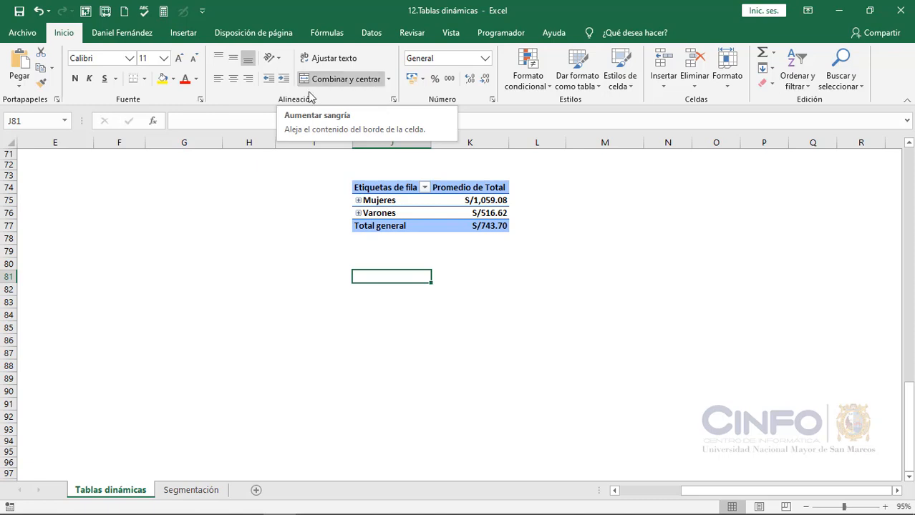
- Add Provincia to the rows below Vendedor and expand the entire Vendedor2 field
click(386, 200)
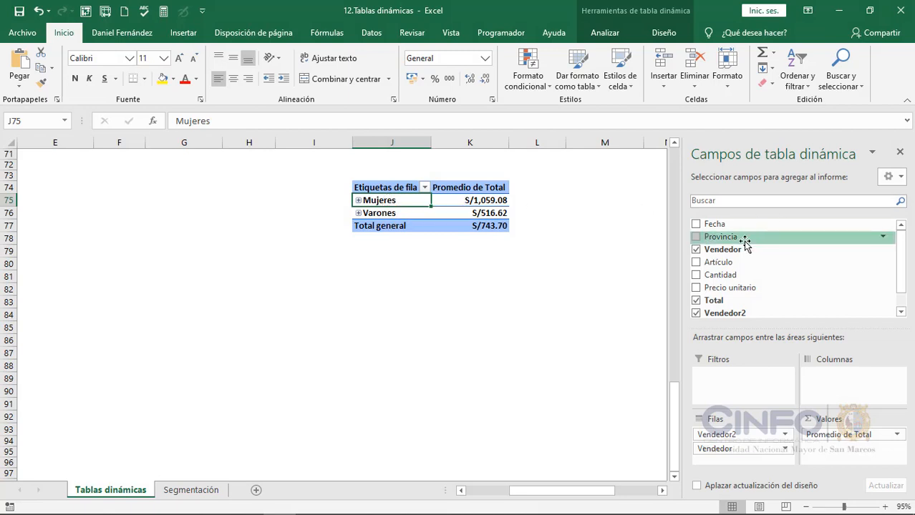
drag(744, 244, 741, 460)
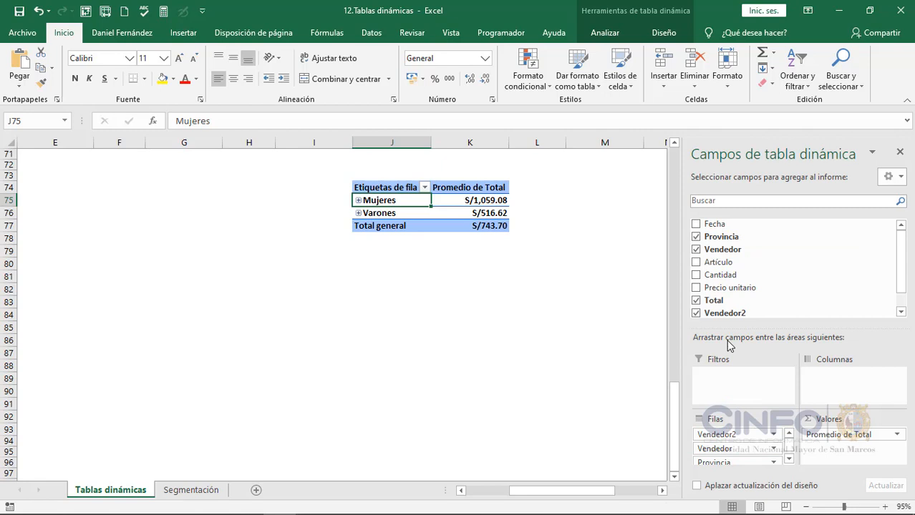
click(605, 32)
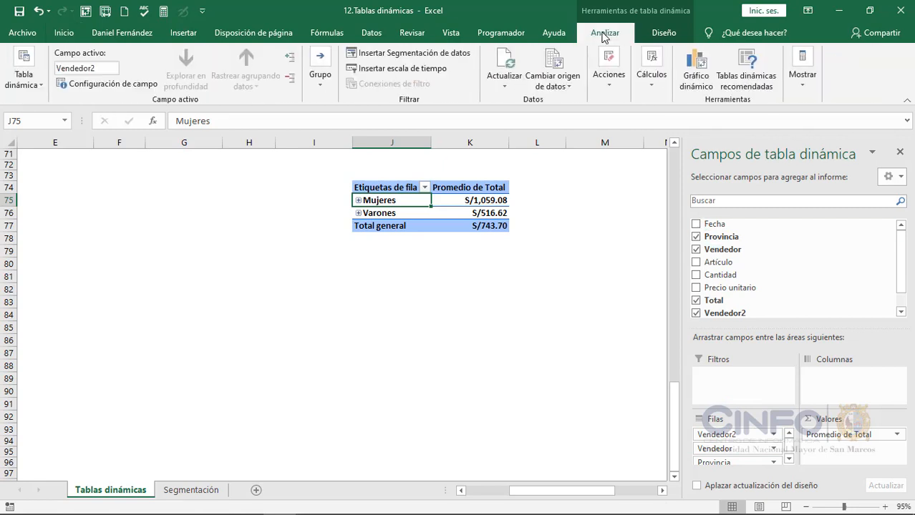
click(290, 57)
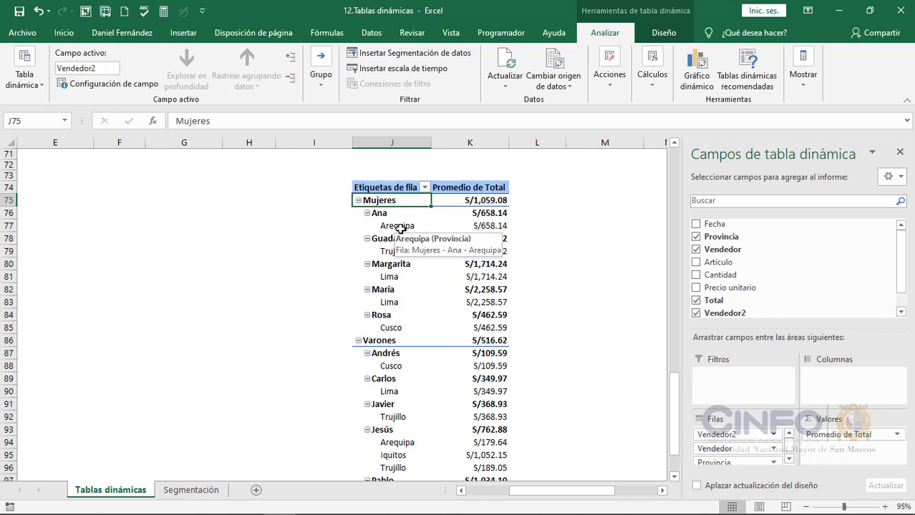
- Show the TD_Vendedores report layout in outline form (formato de esquema)
click(668, 33)
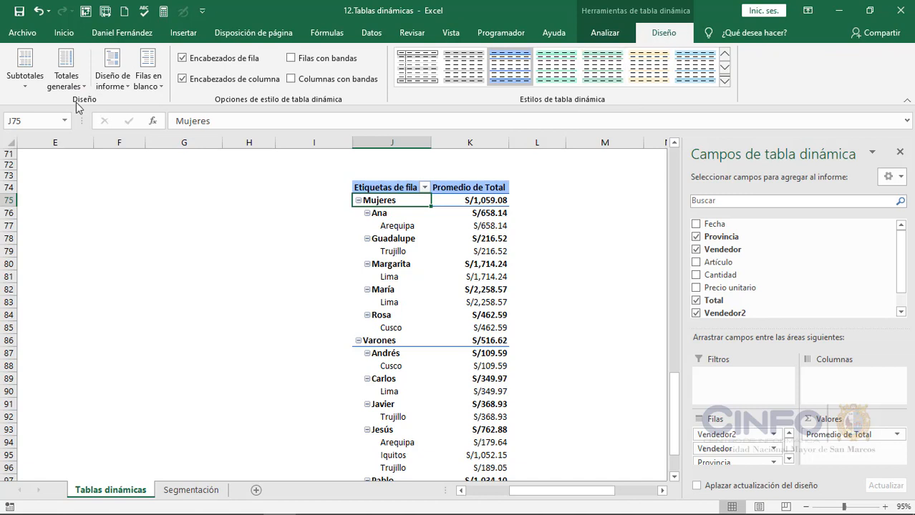
click(117, 81)
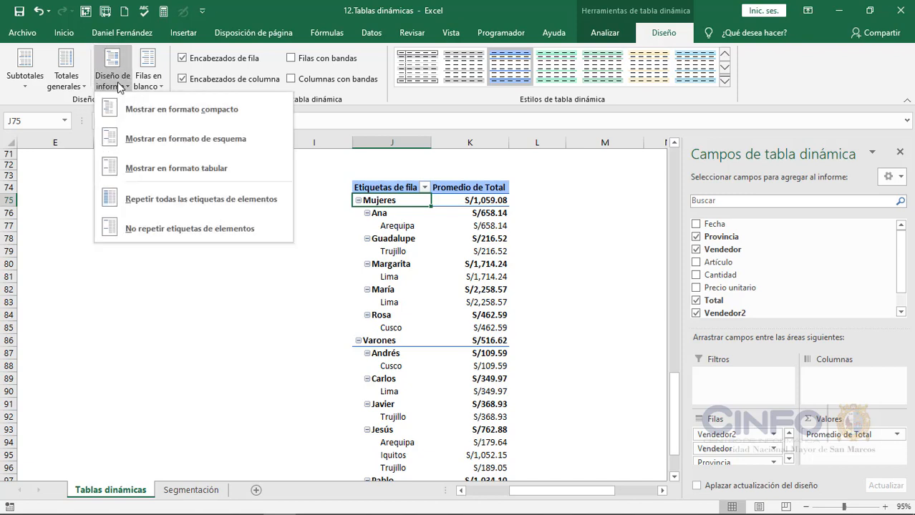
click(127, 140)
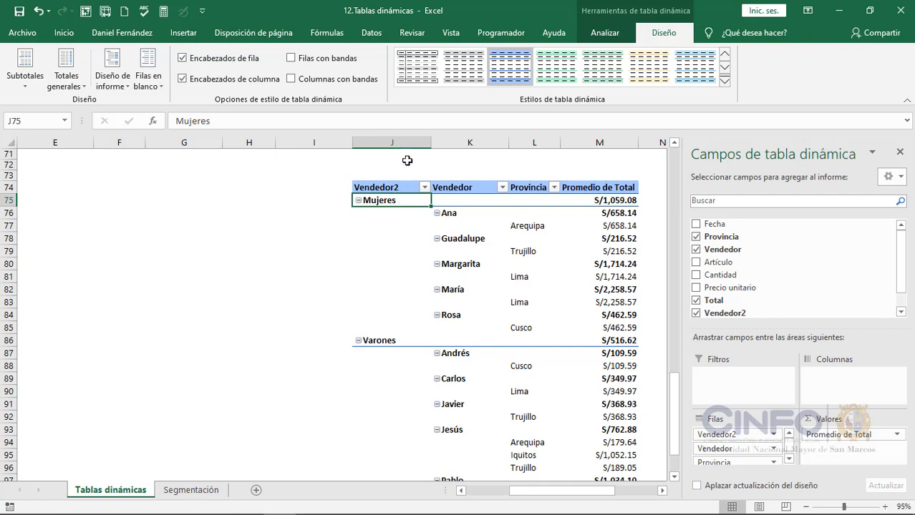
- Move the whole TD_Vendedores pivot table to start at F74 and show its report layout in tabular form
click(516, 225)
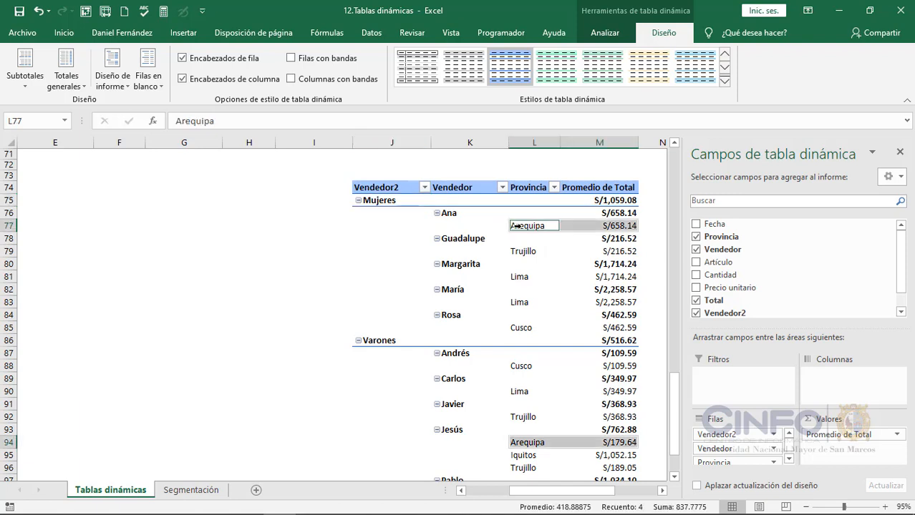
key(ctrl+a)
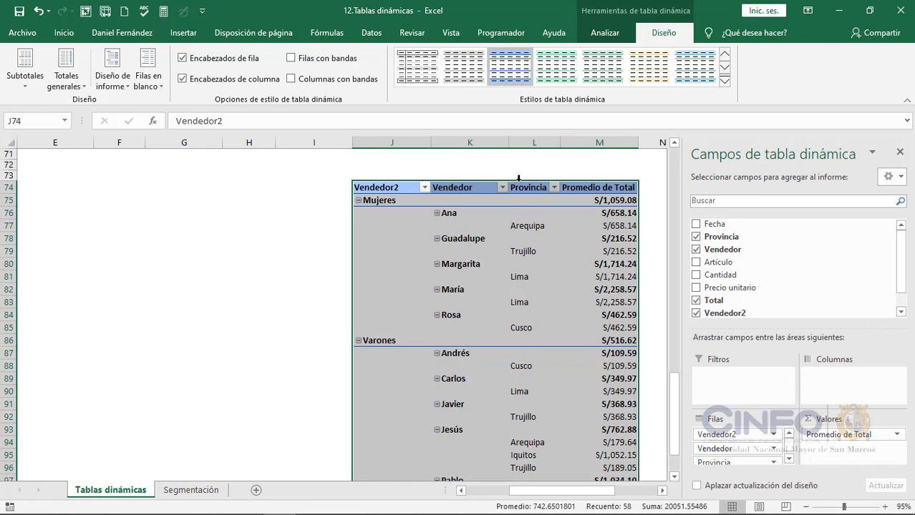
drag(519, 180, 259, 187)
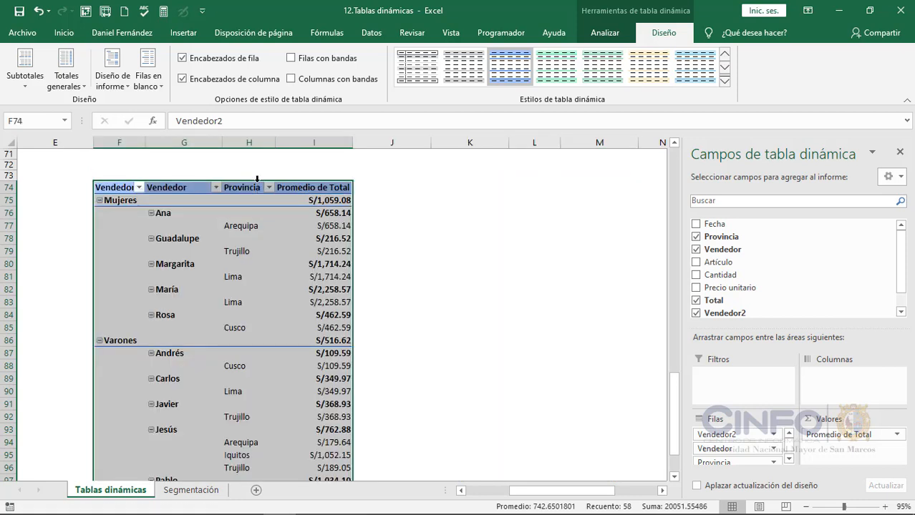
click(117, 84)
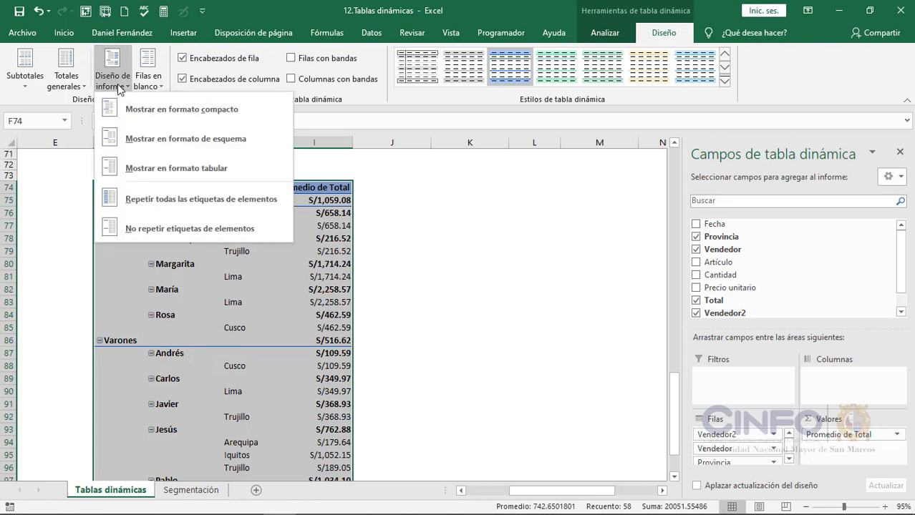
click(149, 166)
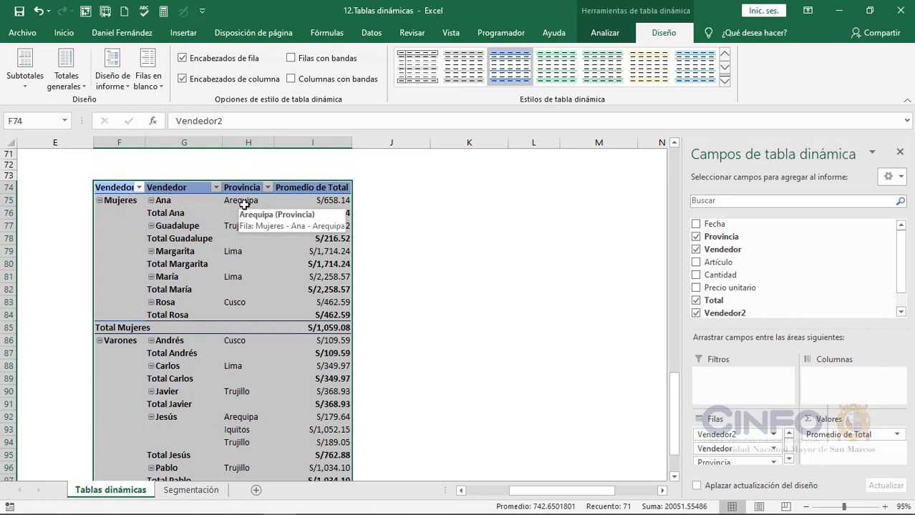
- Rename the pivot table's Vendedor2 field heading in F74 as Grupo
click(112, 187)
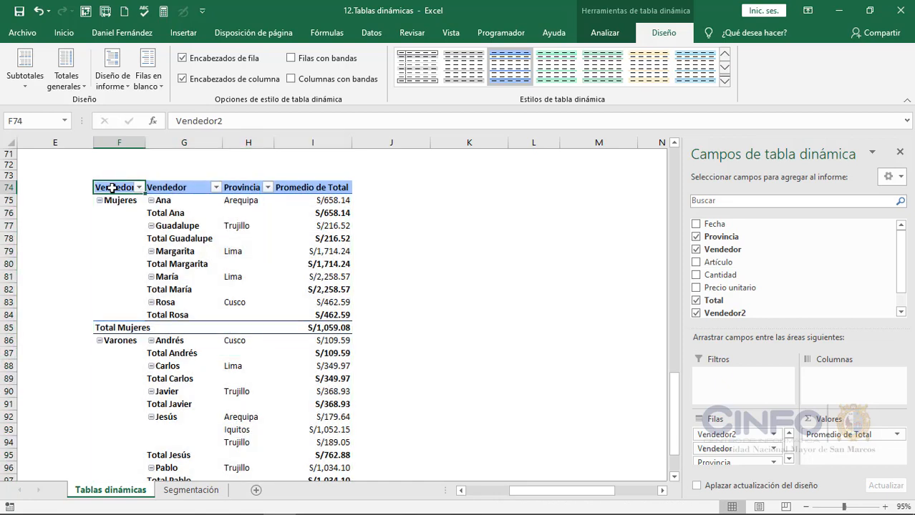
key(Up)
text(grupo)
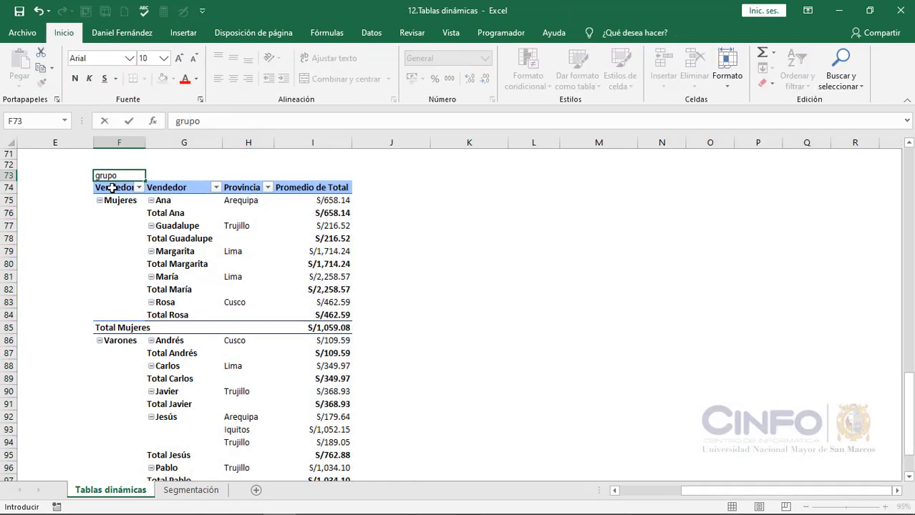
key(Escape)
key(Down)
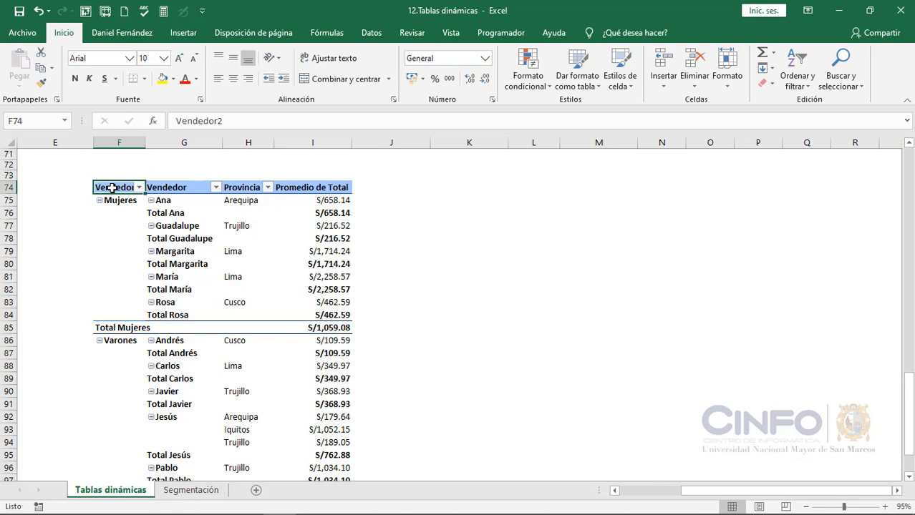
text(Grupo)
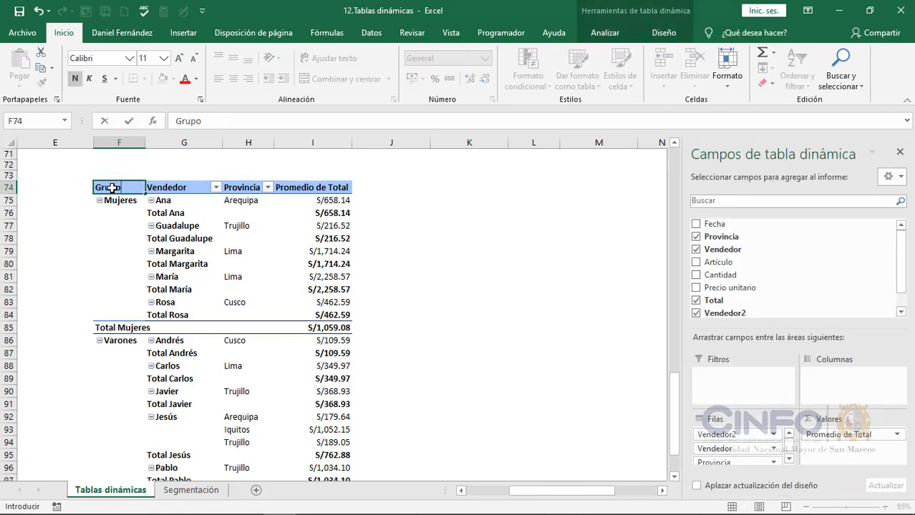
key(Return)
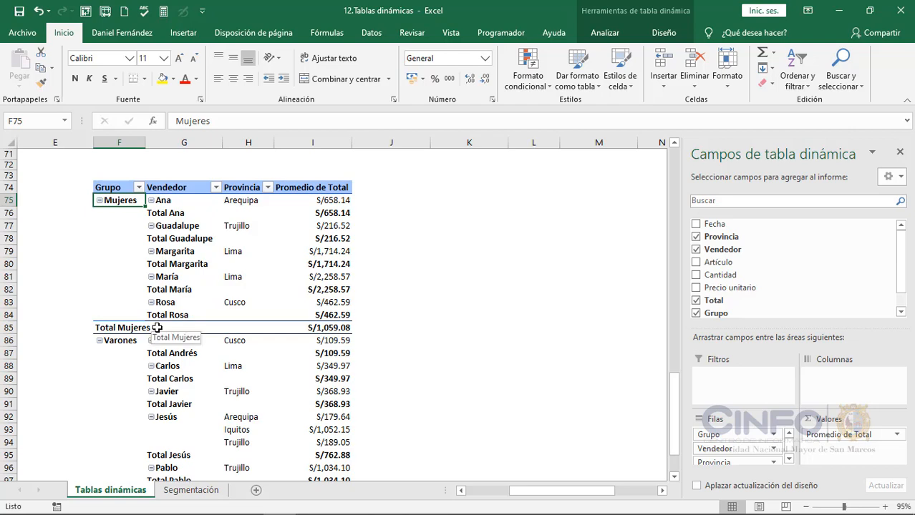
- Set the pivot table so that it shows no subtotals
click(664, 32)
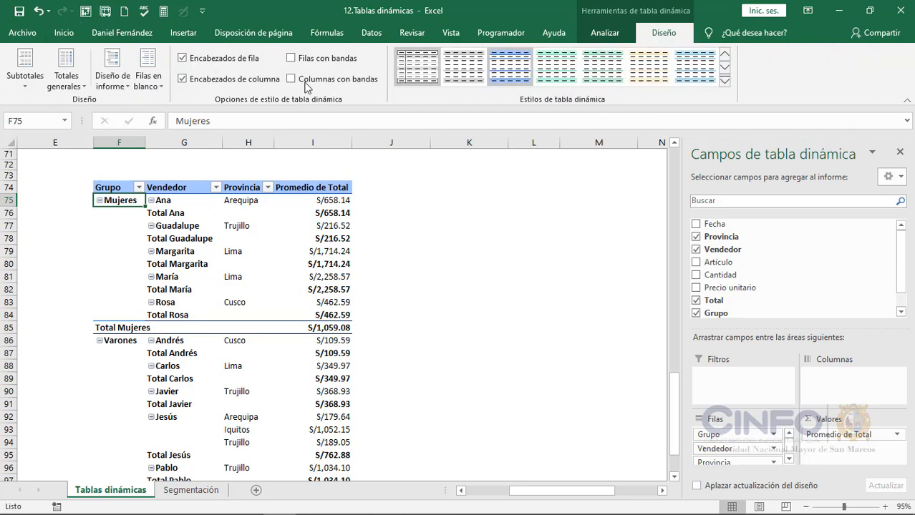
click(26, 85)
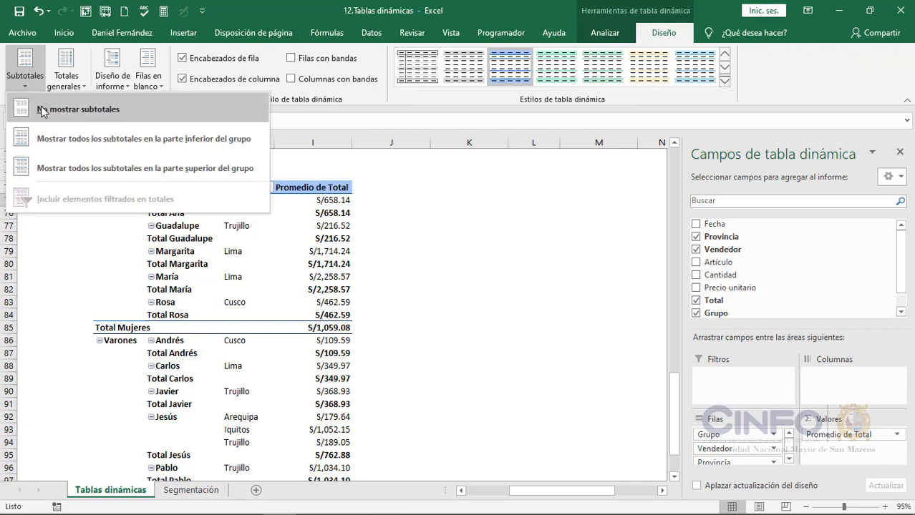
click(41, 109)
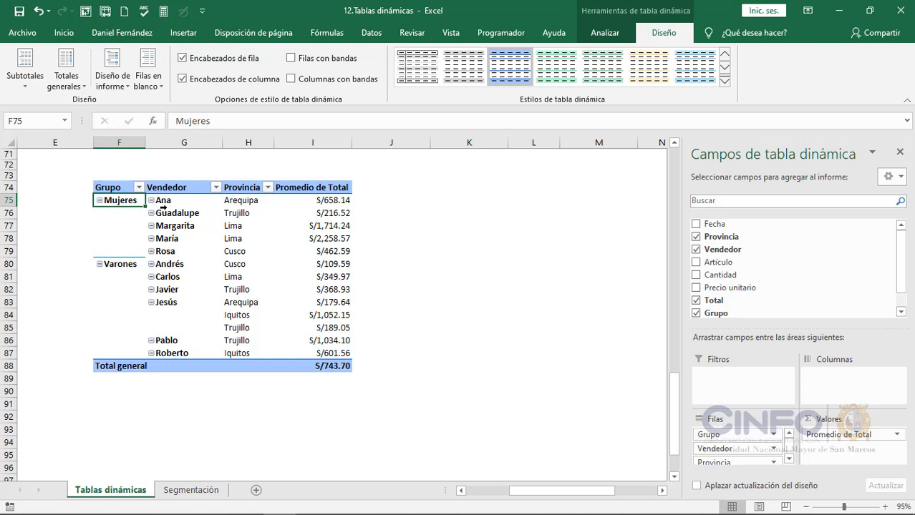
- Turn the pivot table's grand totals off for rows and columns, and re-enable them for columns only
click(75, 82)
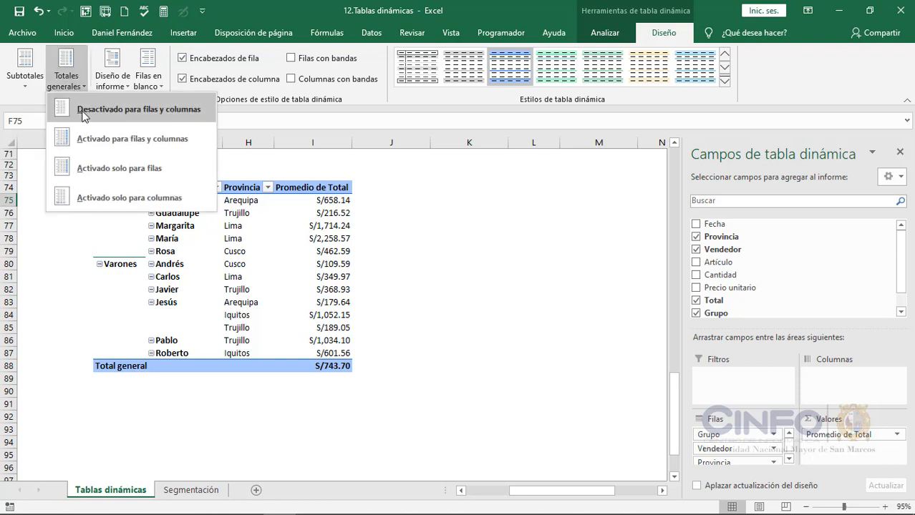
click(84, 112)
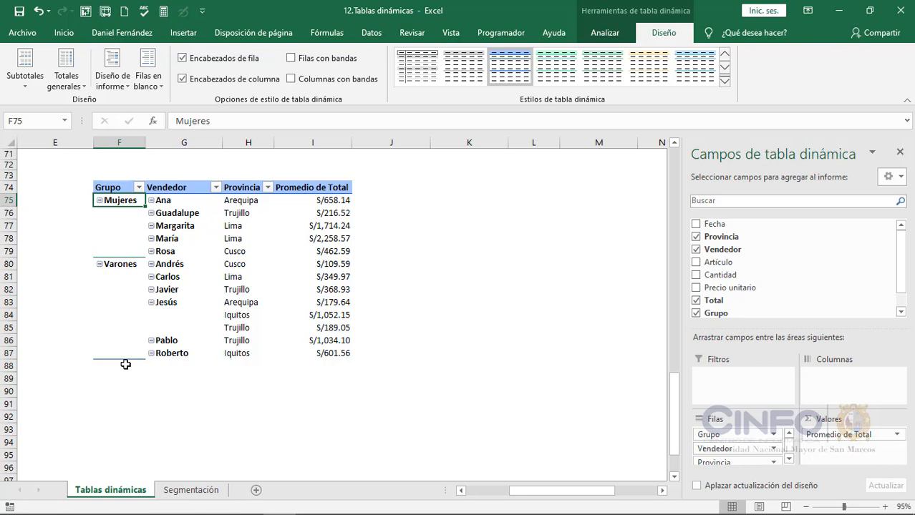
click(77, 84)
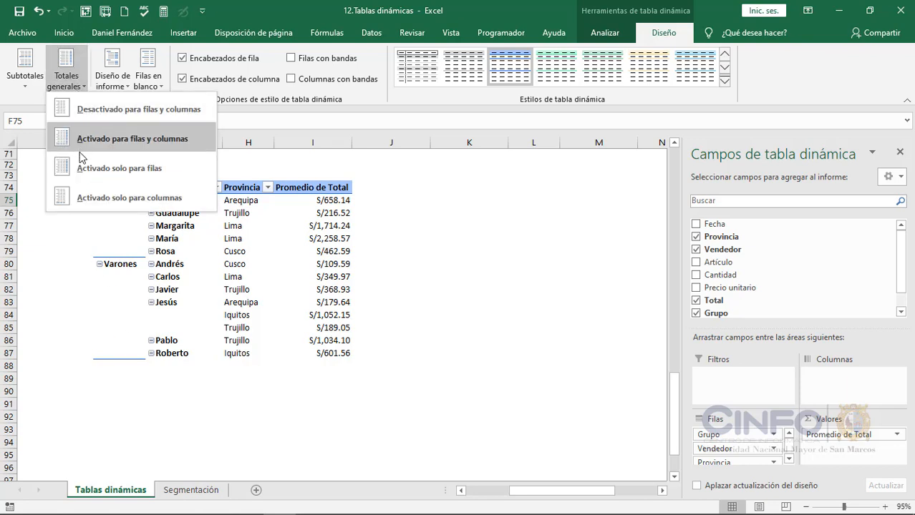
click(85, 196)
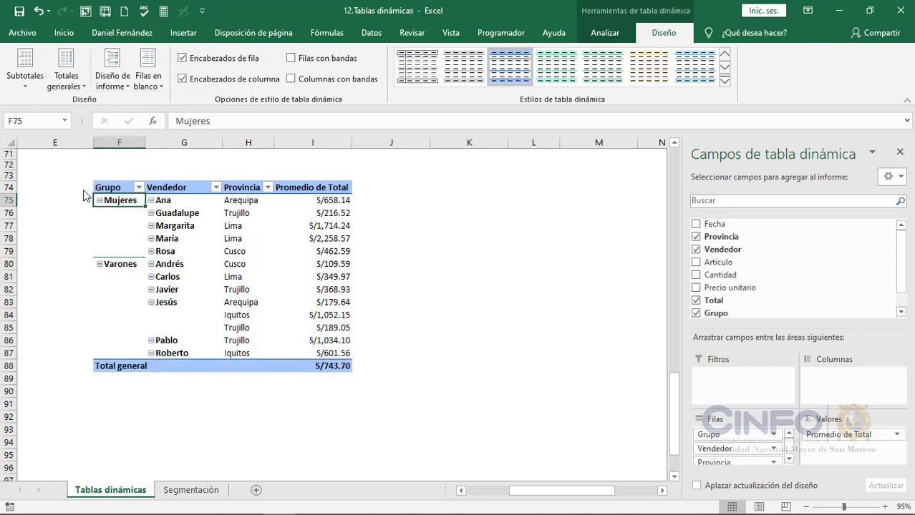
- Insert a blank line after each item in the pivot table
click(158, 87)
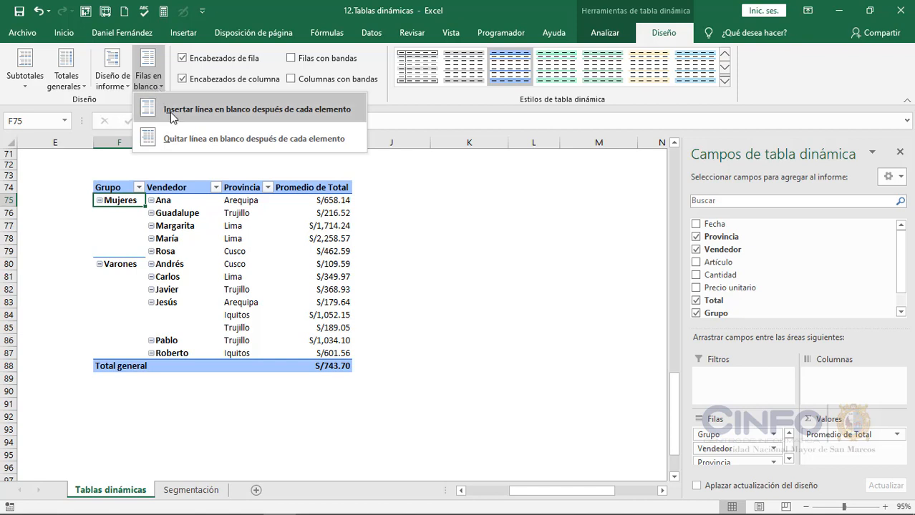
click(172, 112)
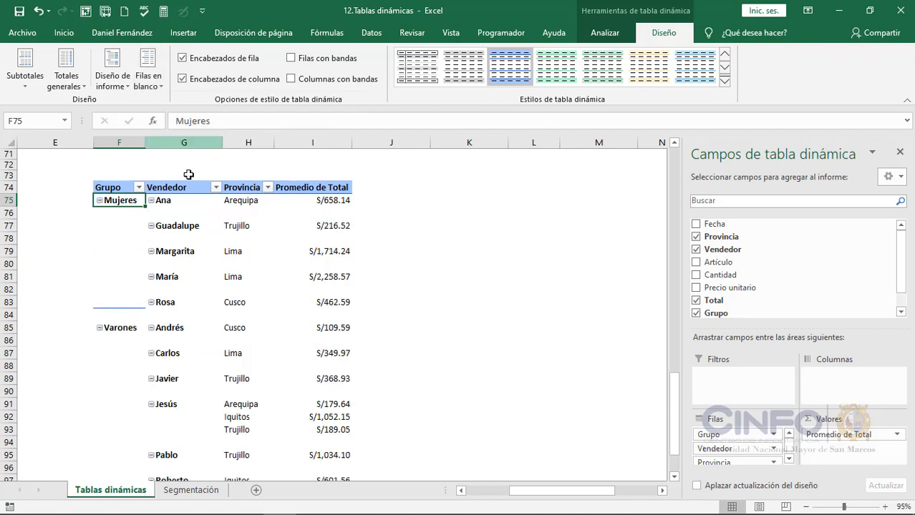
click(177, 204)
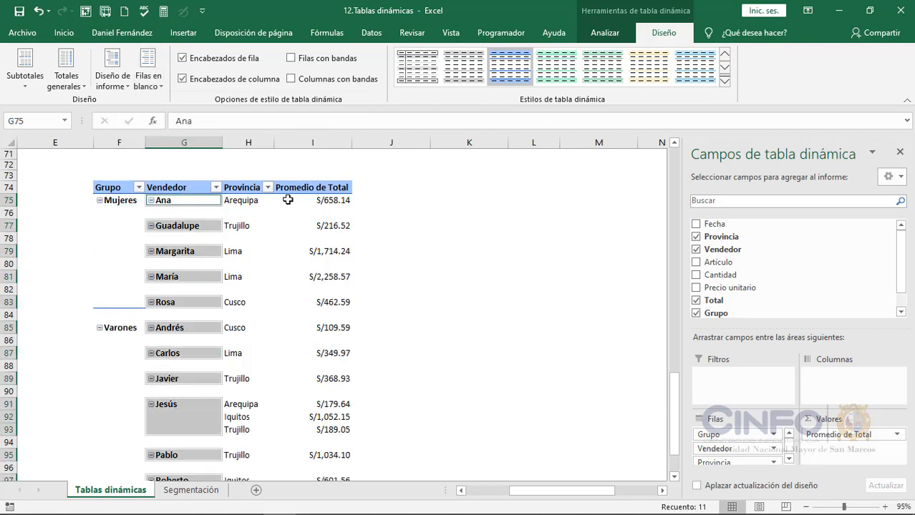
click(440, 210)
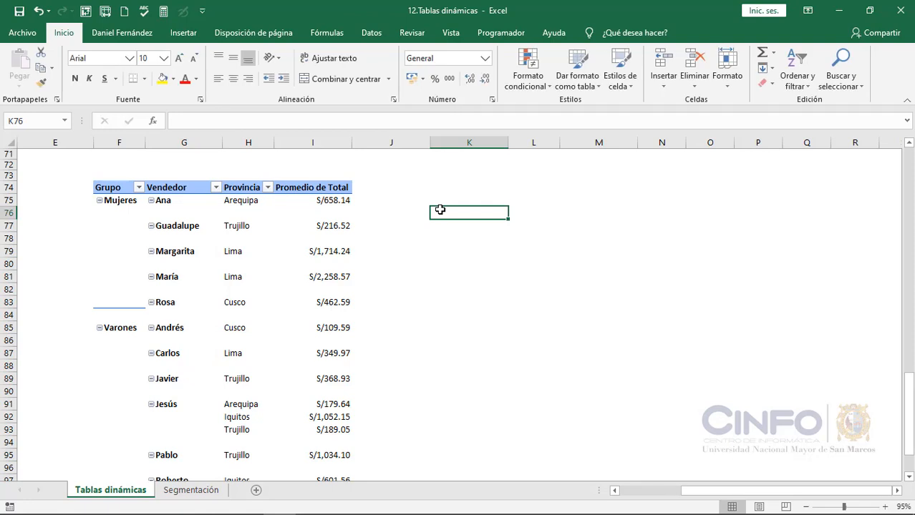
- Repeat all item labels in the pivot table's report layout
click(161, 201)
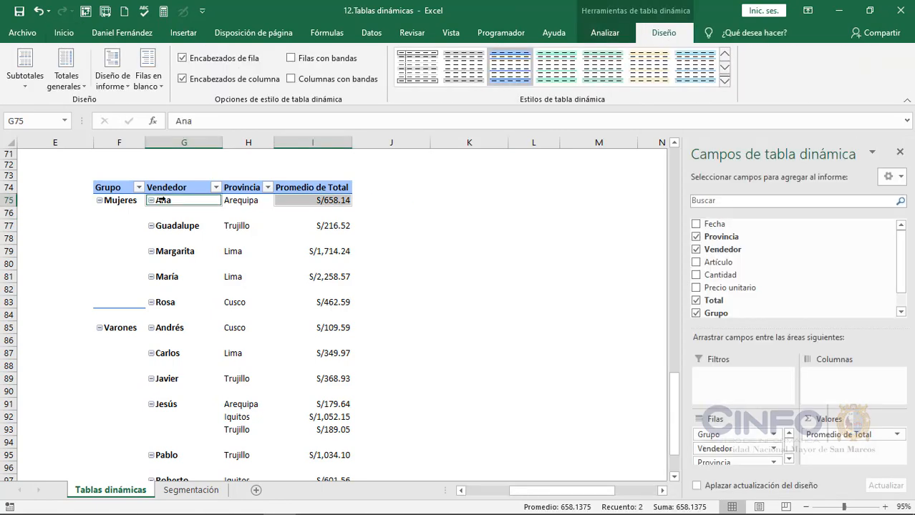
click(116, 86)
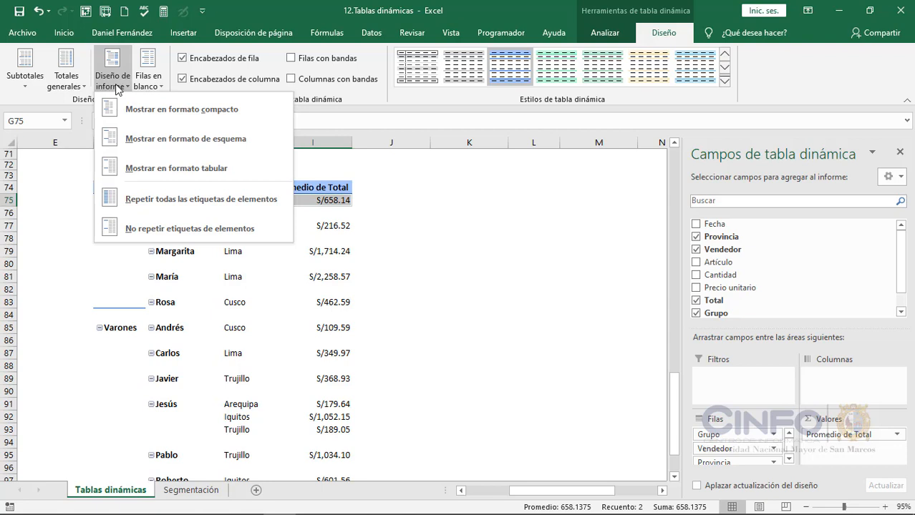
click(129, 204)
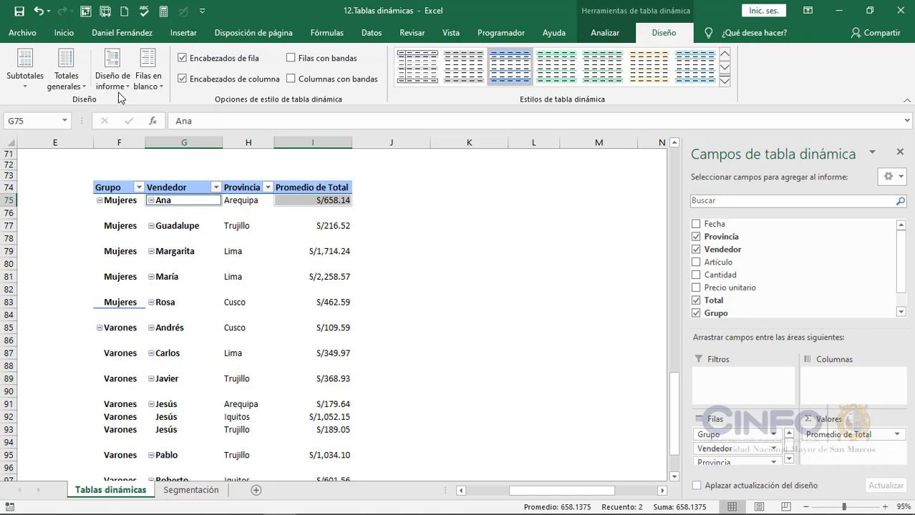
- Remove the blank line after each item in the pivot table and deselect the table
click(149, 77)
click(163, 138)
click(458, 320)
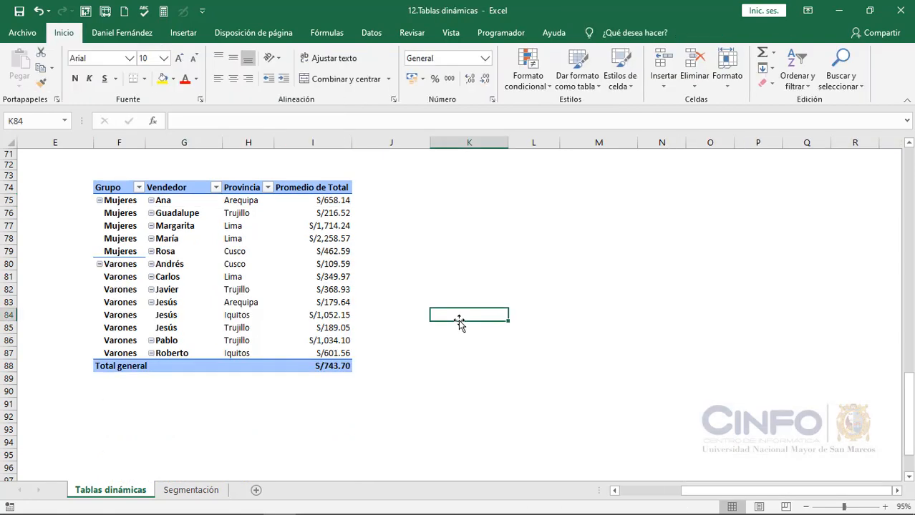